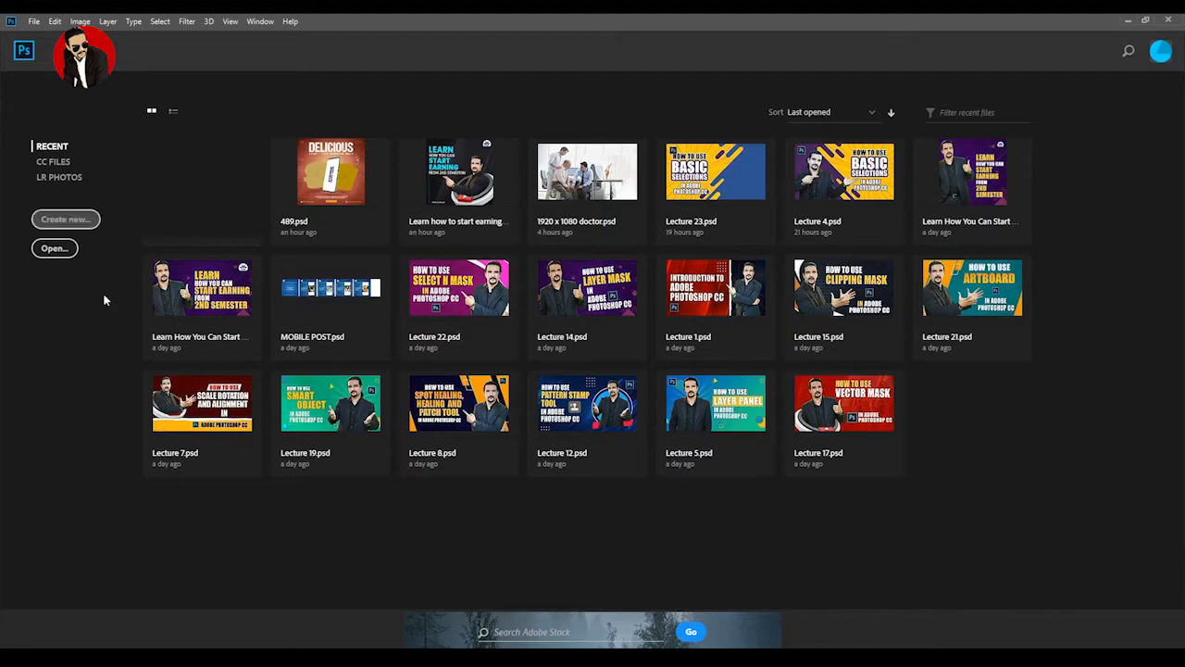
Create a new web document 1080 by 1080 pixels at 72 ppi with artboards turned off.
click(65, 220)
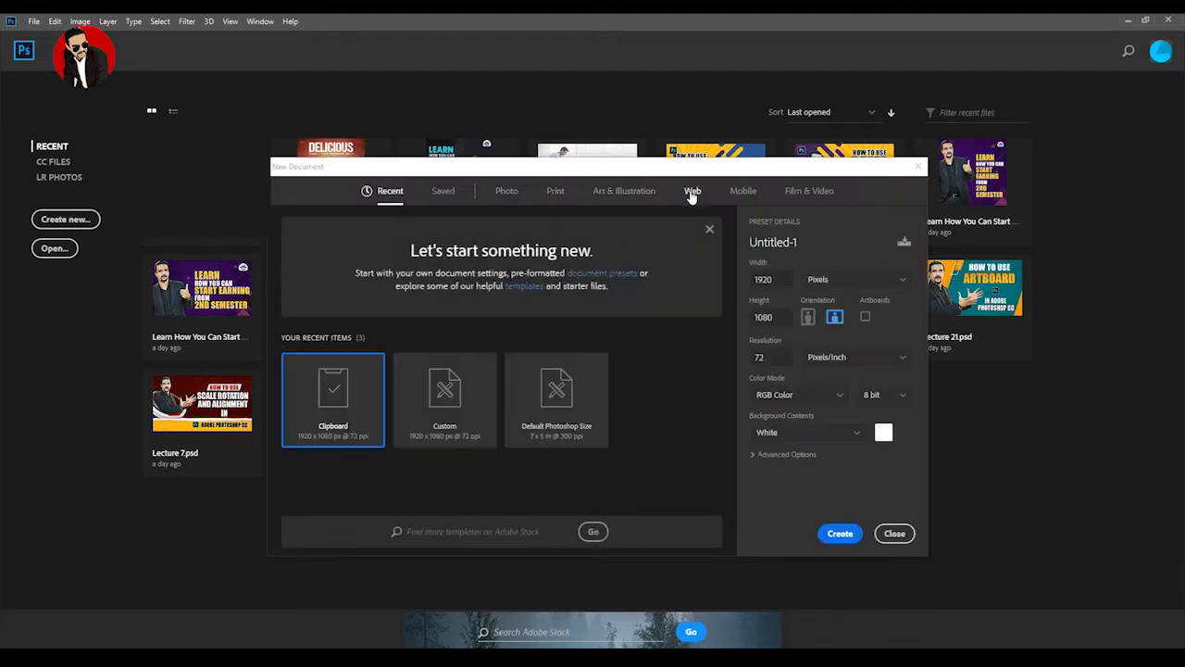
click(692, 193)
drag(780, 280, 747, 290)
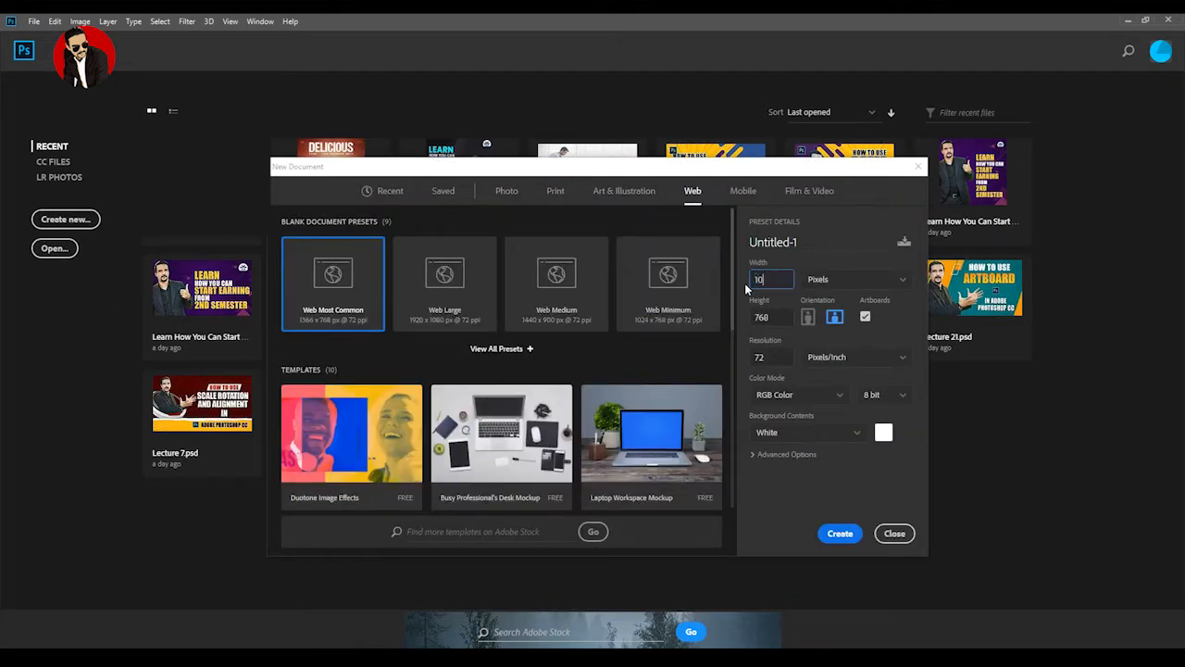
text(1080)
key(Tab)
text(1)
click(864, 318)
click(840, 533)
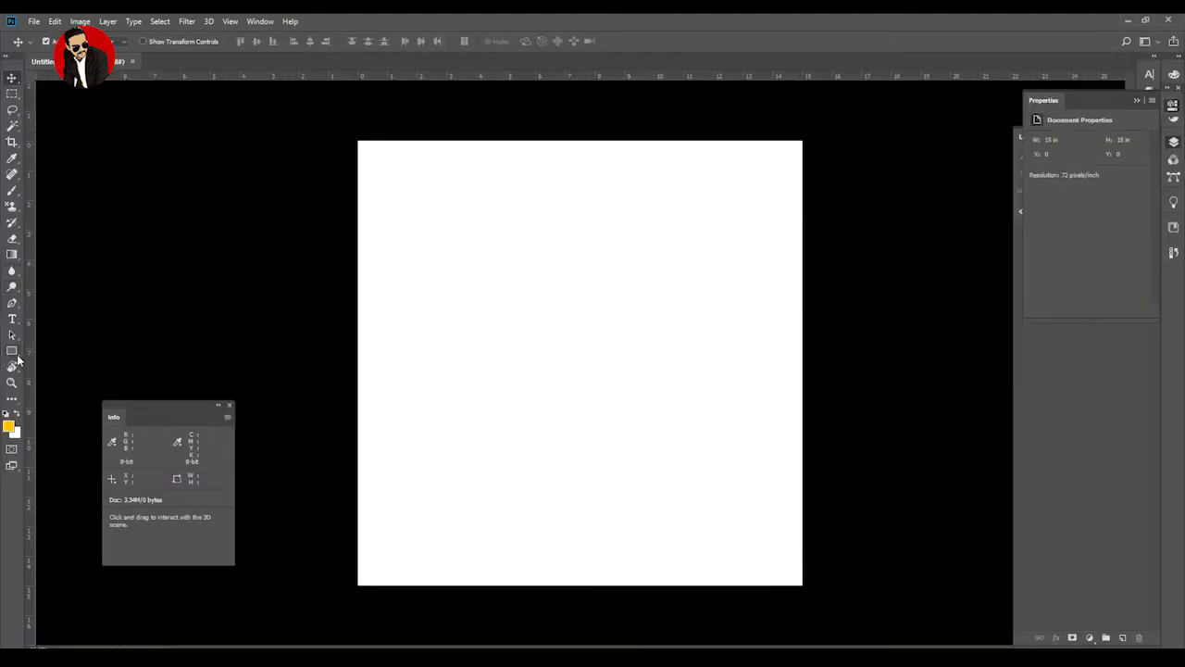
Draw a yellow rectangle about 532 by 1100 px over the canvas's left half and align it to the canvas's left edge.
click(12, 351)
drag(358, 137, 575, 585)
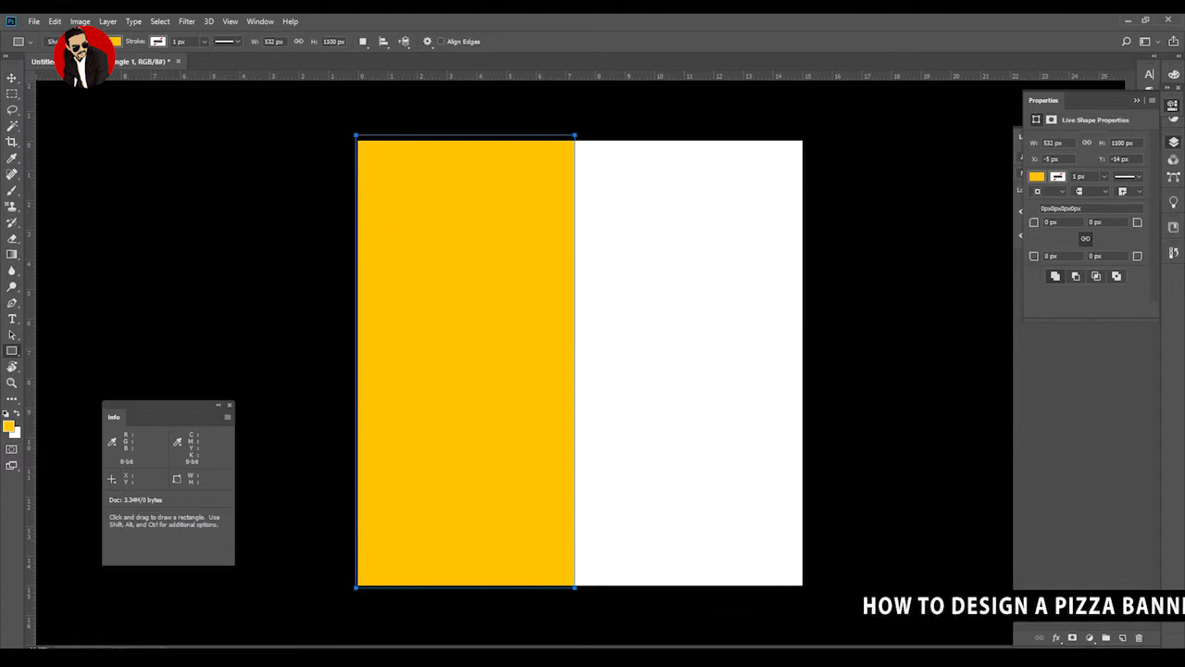
click(12, 78)
mouse_move(490, 185)
mouse_down()
mouse_move(510, 207)
mouse_move(499, 191)
mouse_up()
key(ctrl+a)
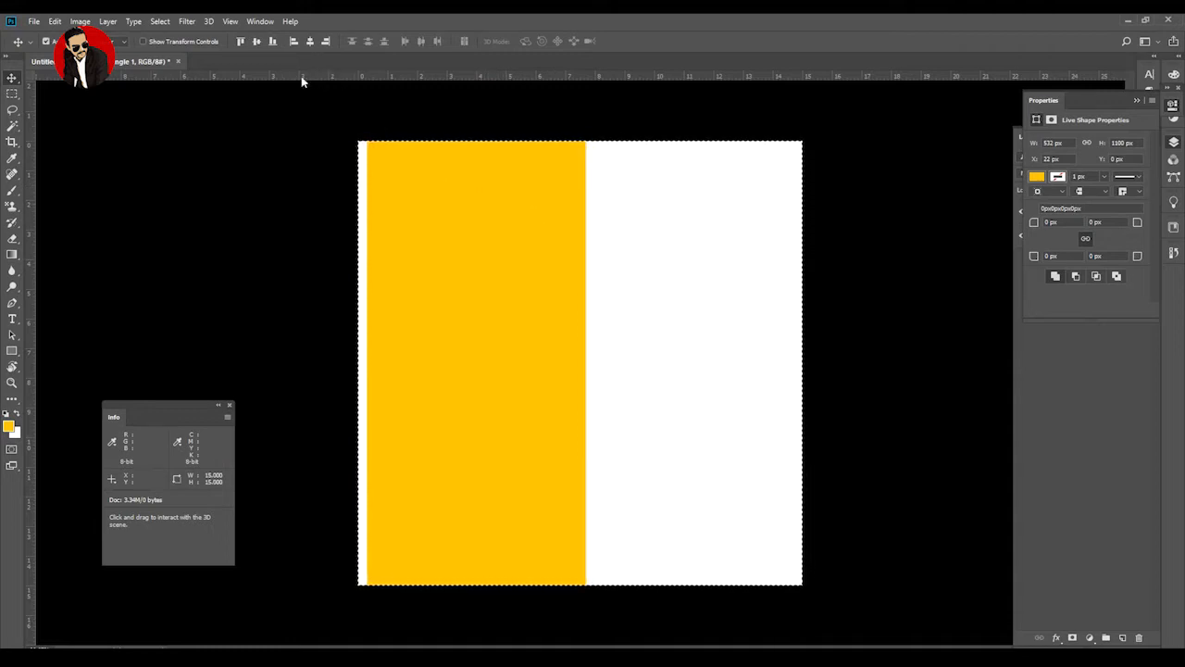
click(1060, 380)
click(1089, 214)
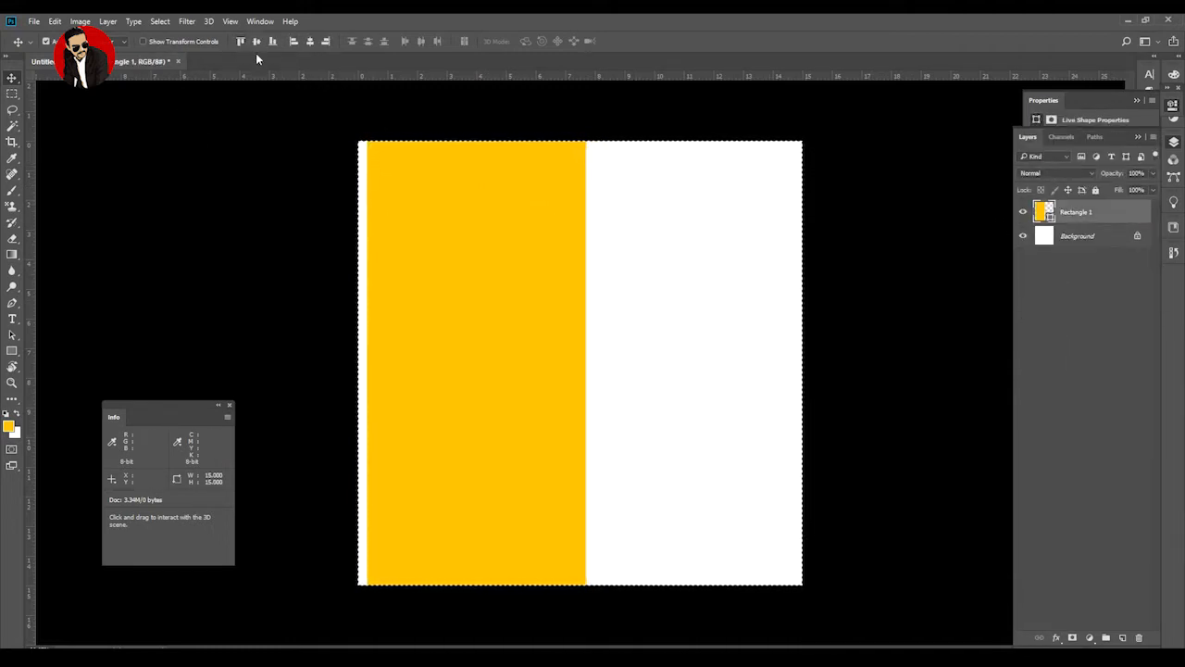
click(294, 41)
click(241, 194)
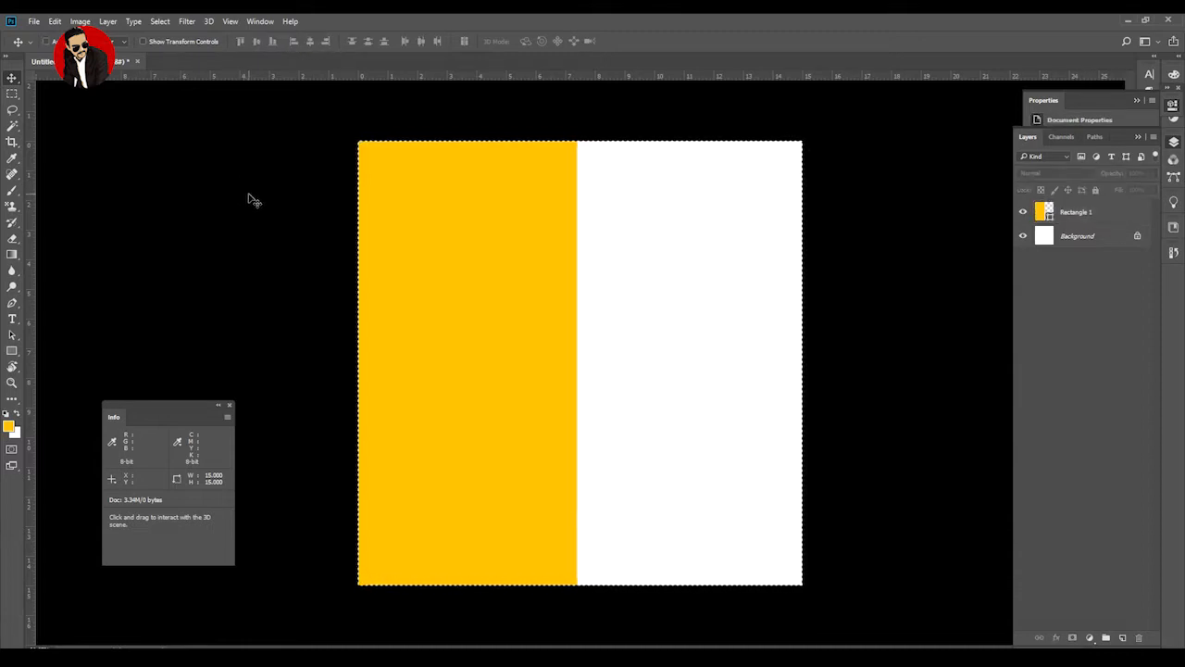
key(ctrl+d)
Resize the yellow rectangle to 540 by 1080 px so it fills exactly the left half of the canvas.
click(552, 402)
key(ctrl+t)
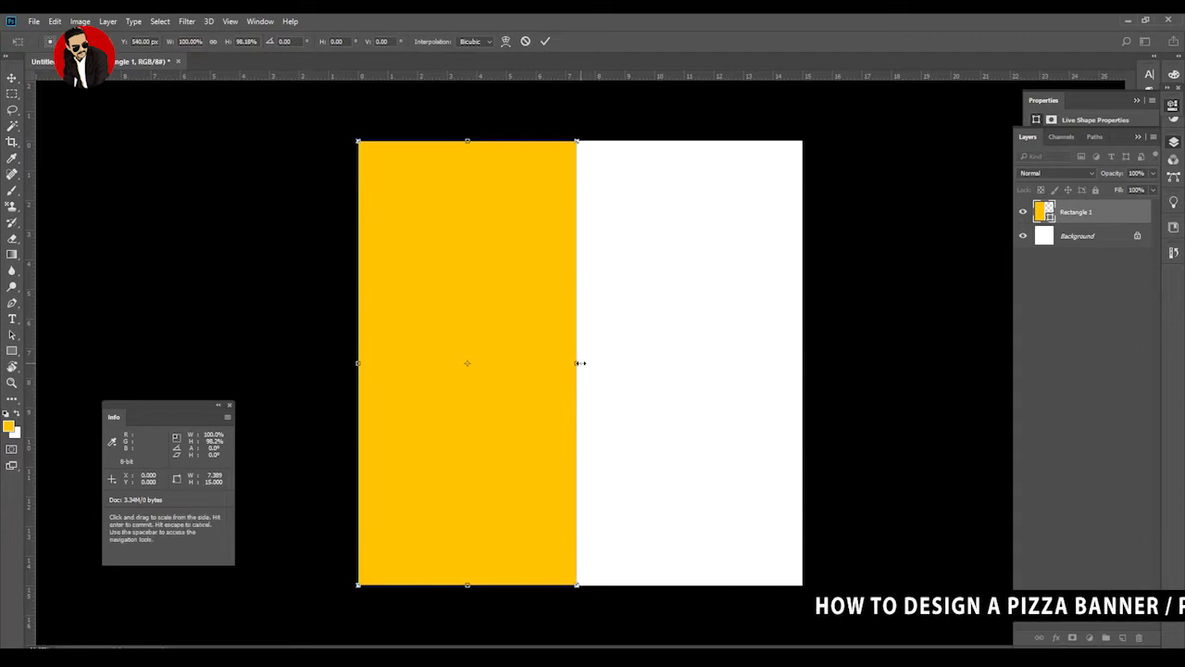
mouse_move(577, 367)
mouse_down()
mouse_move(537, 364)
mouse_move(581, 362)
mouse_up()
key(Return)
Give the rectangle a black-to-white gradient fill and recolour its black stop to #34134a.
click(116, 42)
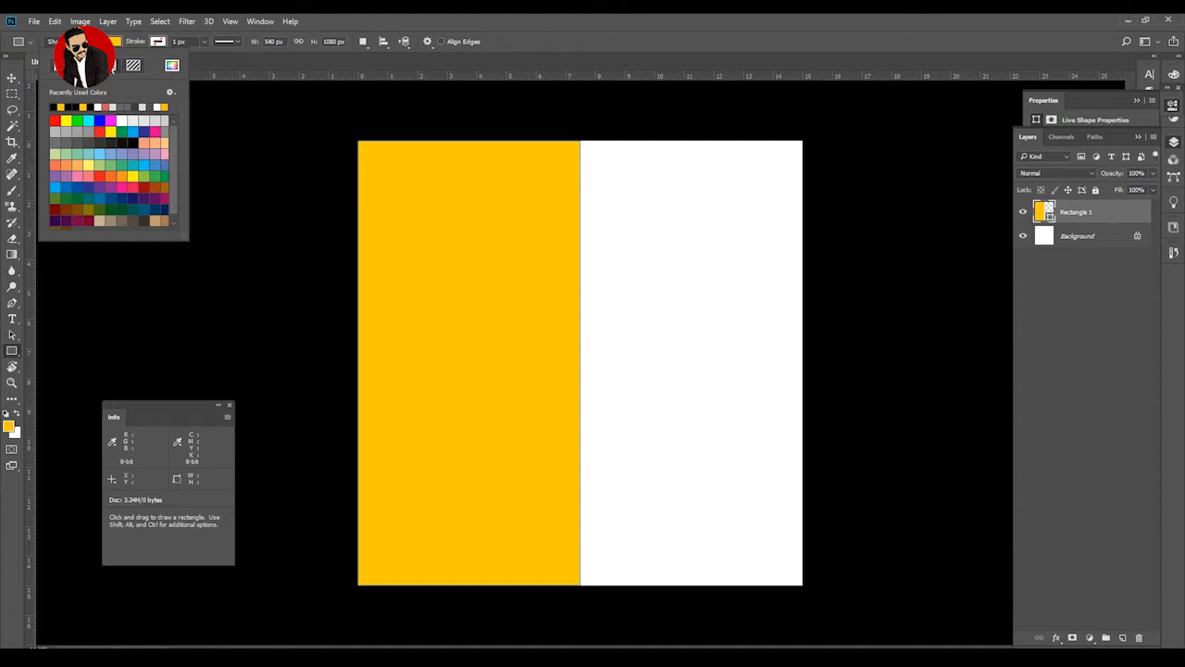
click(113, 65)
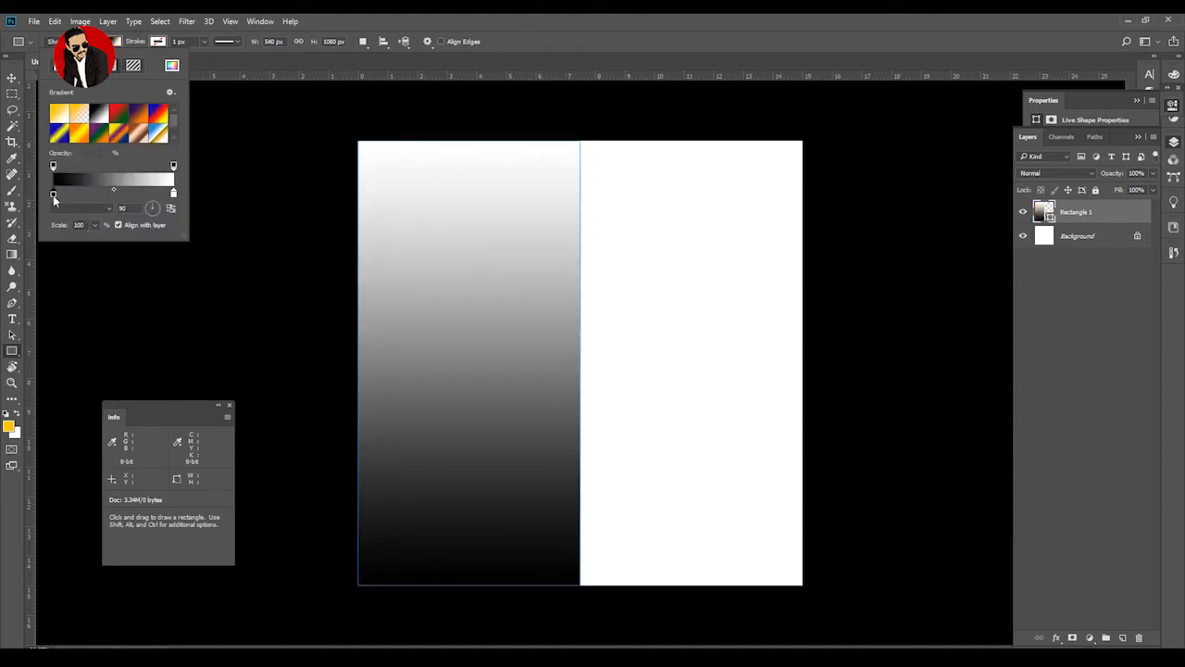
double_click(53, 195)
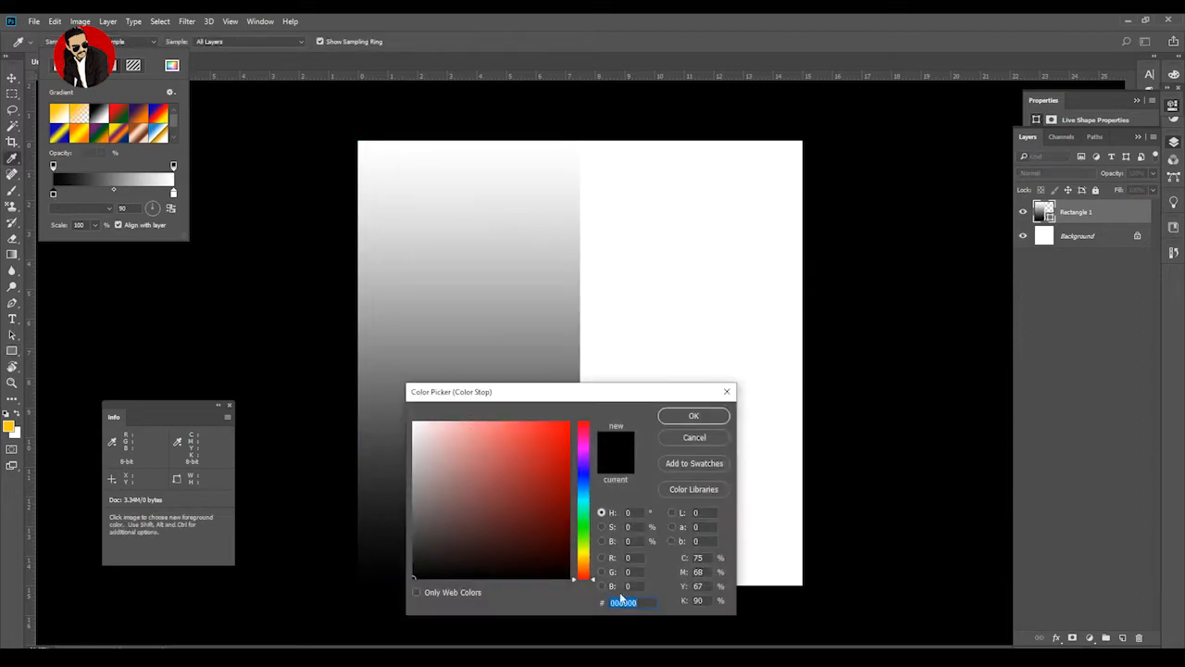
text(34134a)
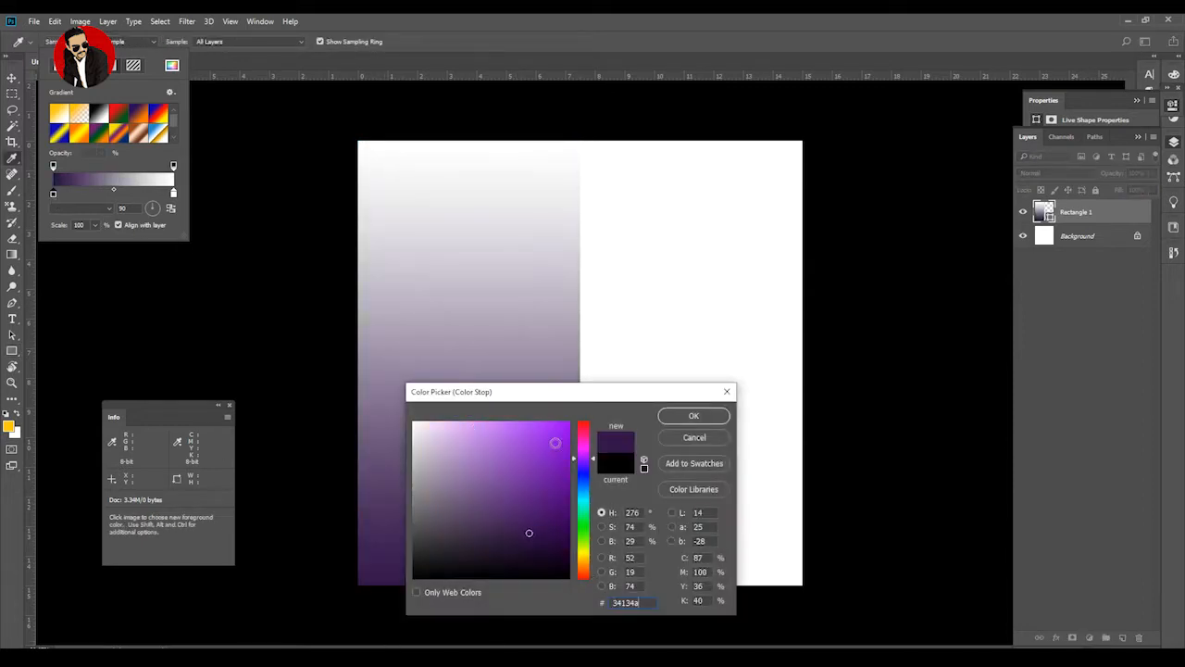
drag(567, 395, 811, 398)
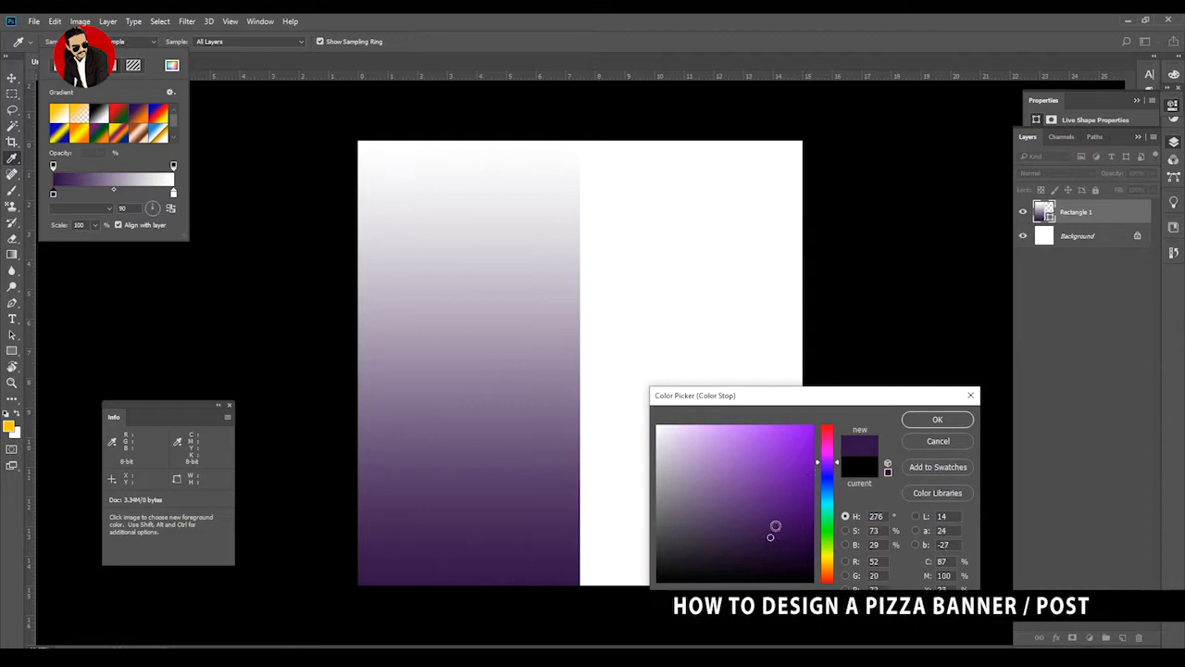
click(725, 473)
drag(725, 473, 790, 544)
double_click(865, 607)
text(34134a)
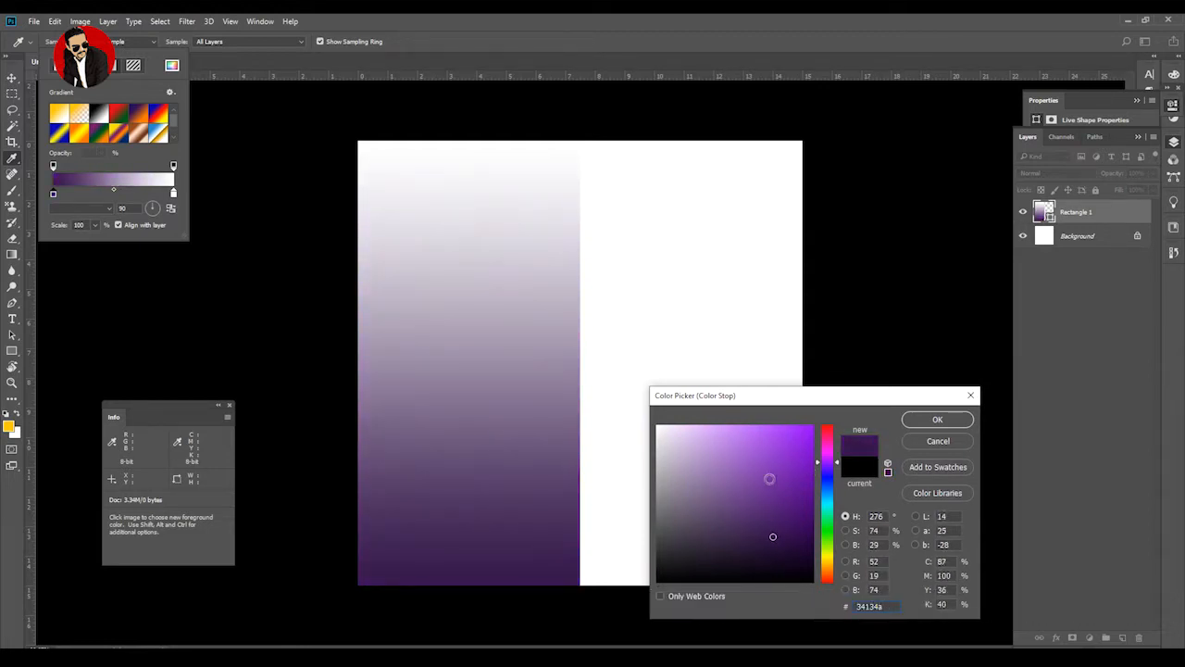
click(935, 421)
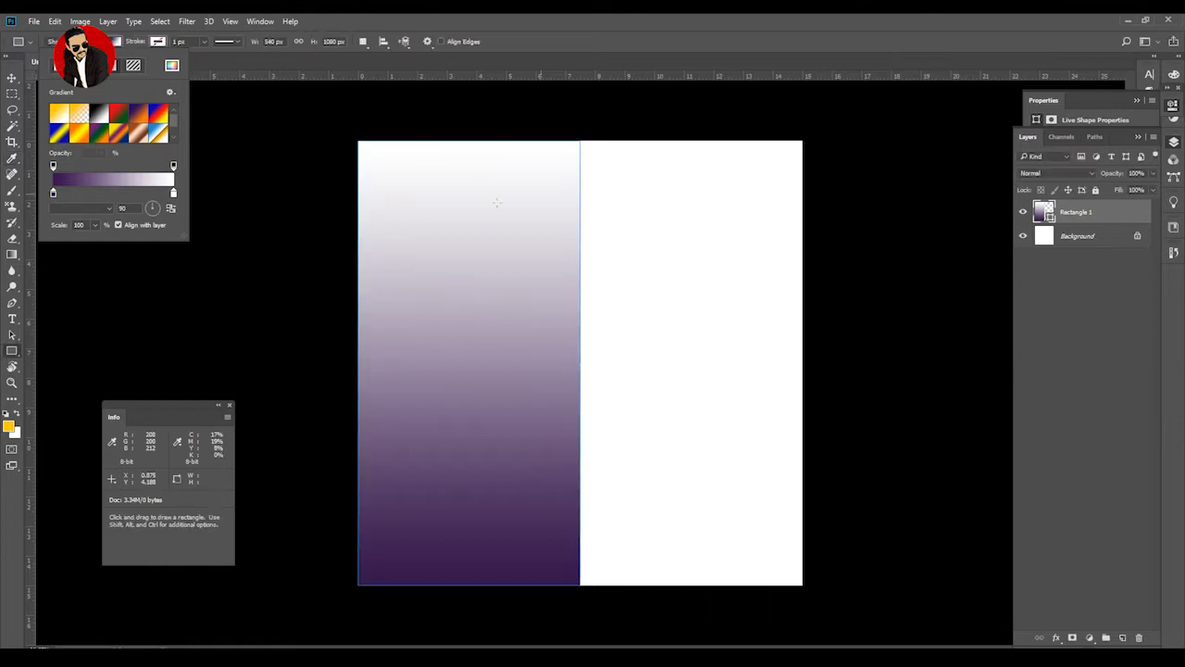
Add a middle colour stop at 50% location to the rectangle's gradient.
double_click(1044, 212)
click(583, 201)
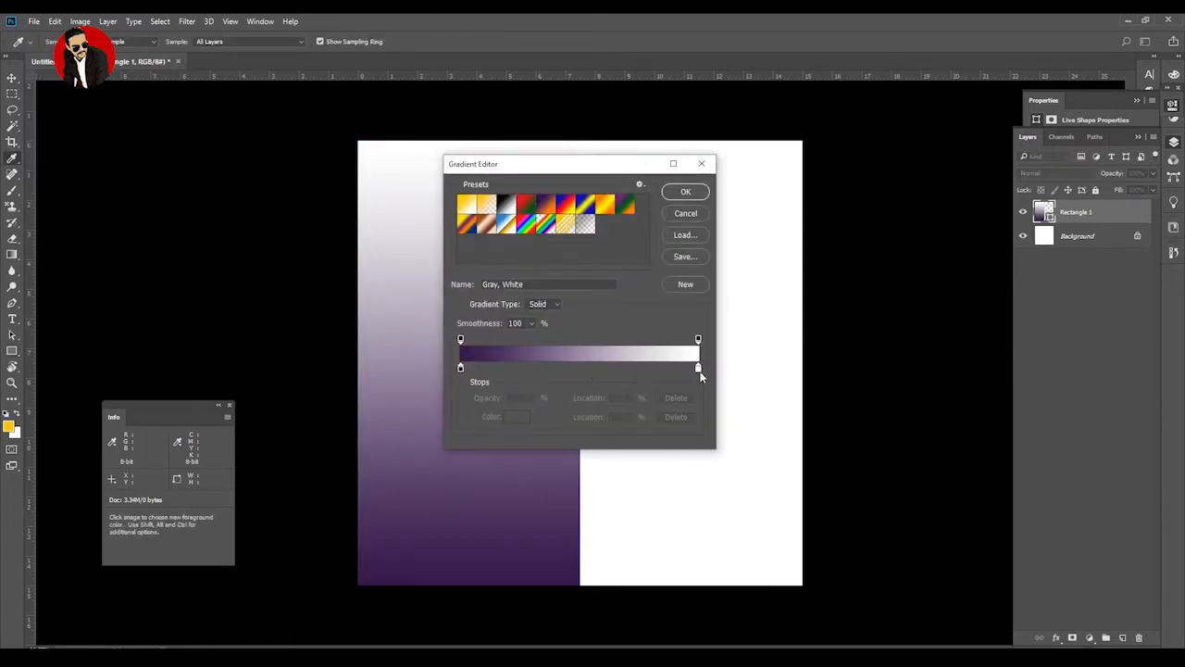
double_click(697, 371)
key(Escape)
drag(696, 371, 587, 371)
text(50)
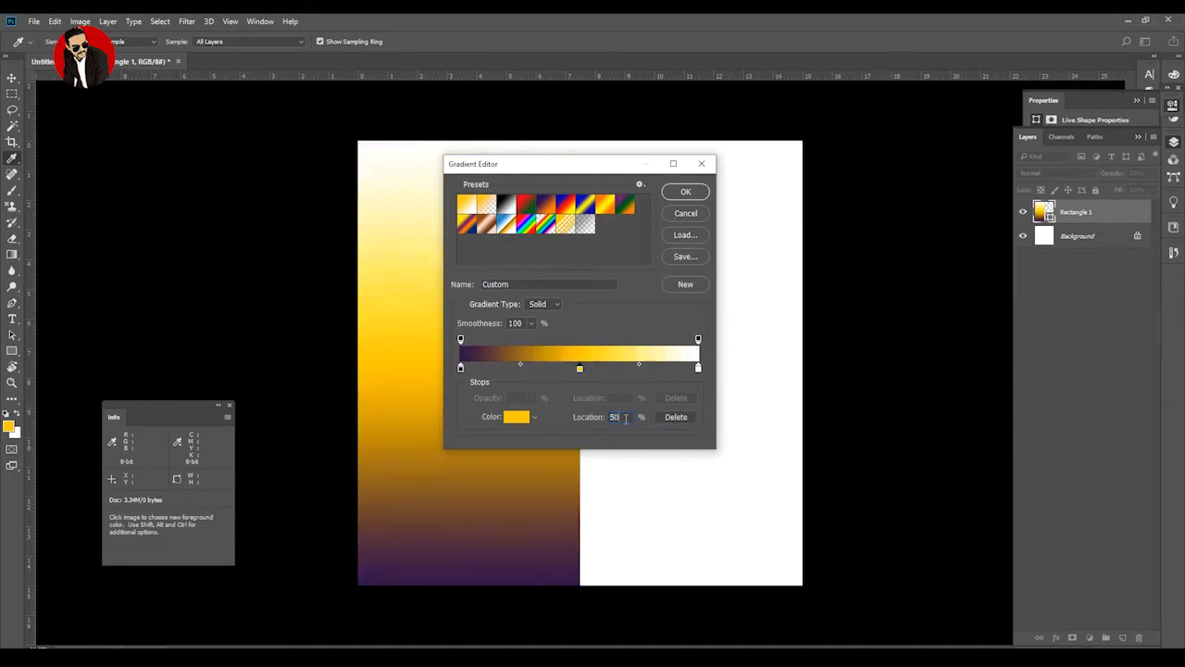
Recolour the gradient's white end stop to dark purple.
click(698, 369)
click(516, 417)
mouse_move(818, 577)
mouse_down()
mouse_move(820, 489)
mouse_move(820, 559)
mouse_up()
click(796, 515)
click(819, 508)
drag(820, 508, 821, 473)
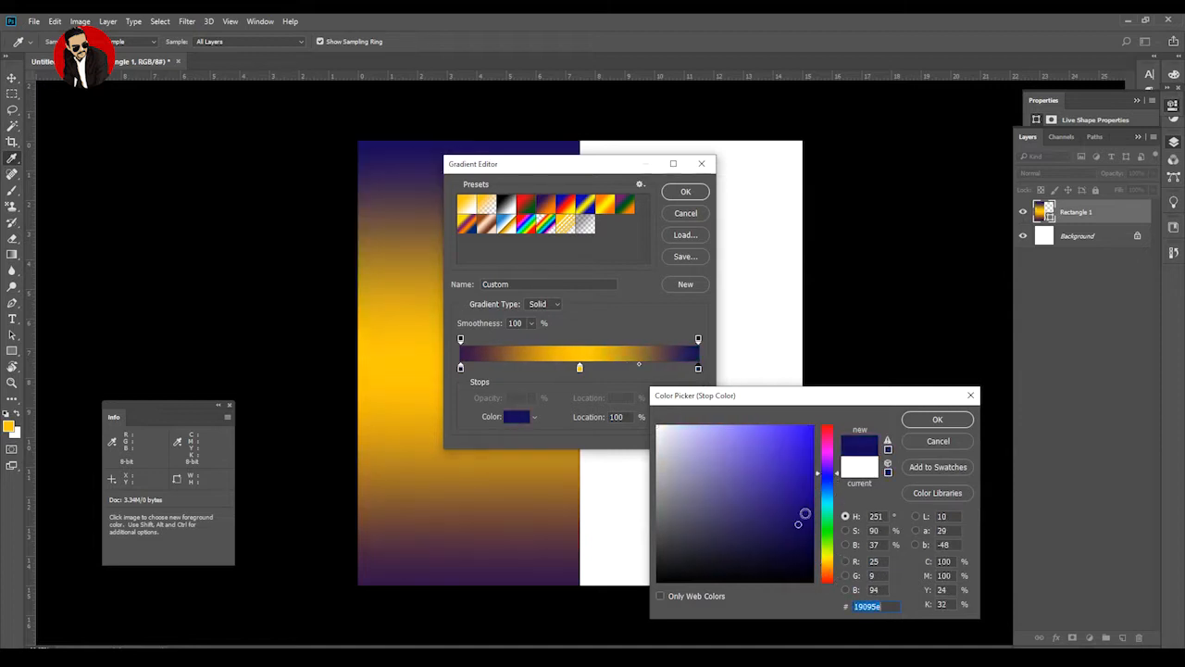
drag(799, 527, 801, 528)
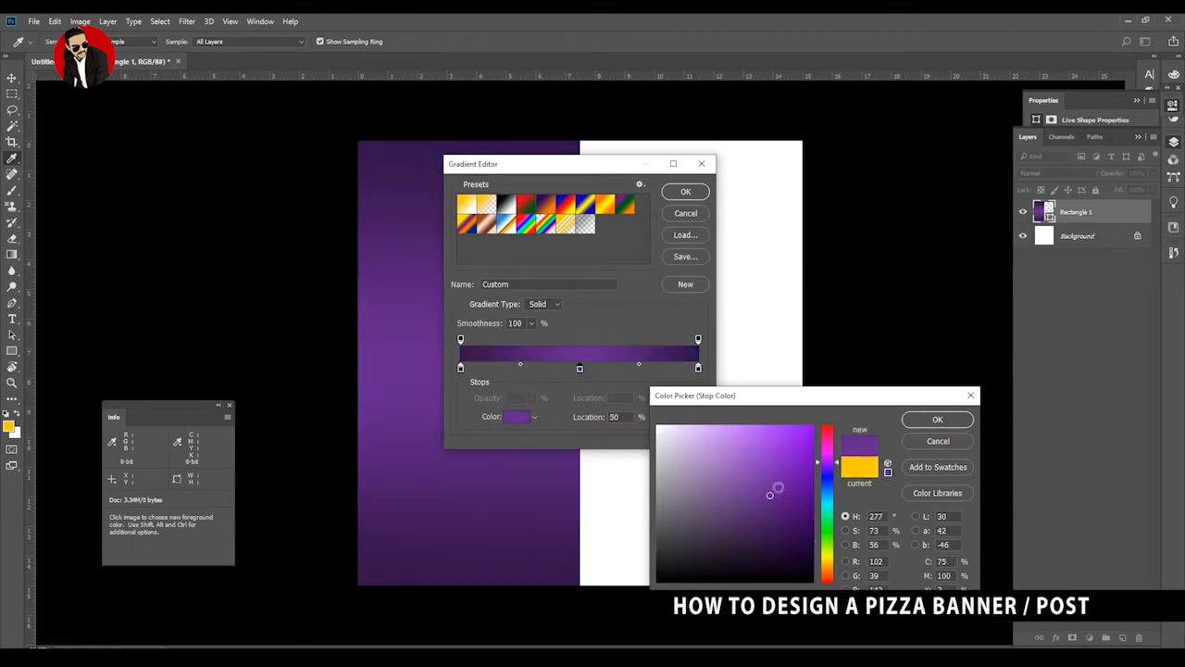
Set the gradient's middle stop to purple #66278f and accept the edited gradient.
mouse_move(770, 498)
mouse_down()
mouse_move(778, 451)
mouse_move(821, 566)
mouse_move(816, 468)
mouse_move(784, 482)
mouse_up()
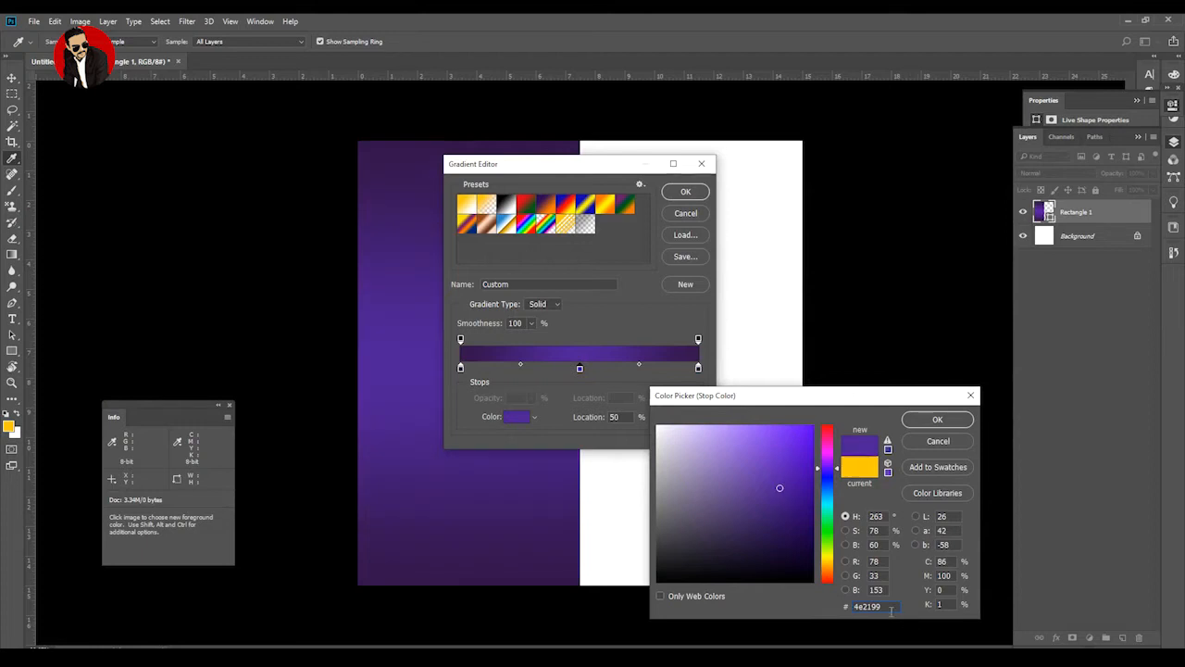
text(66278f)
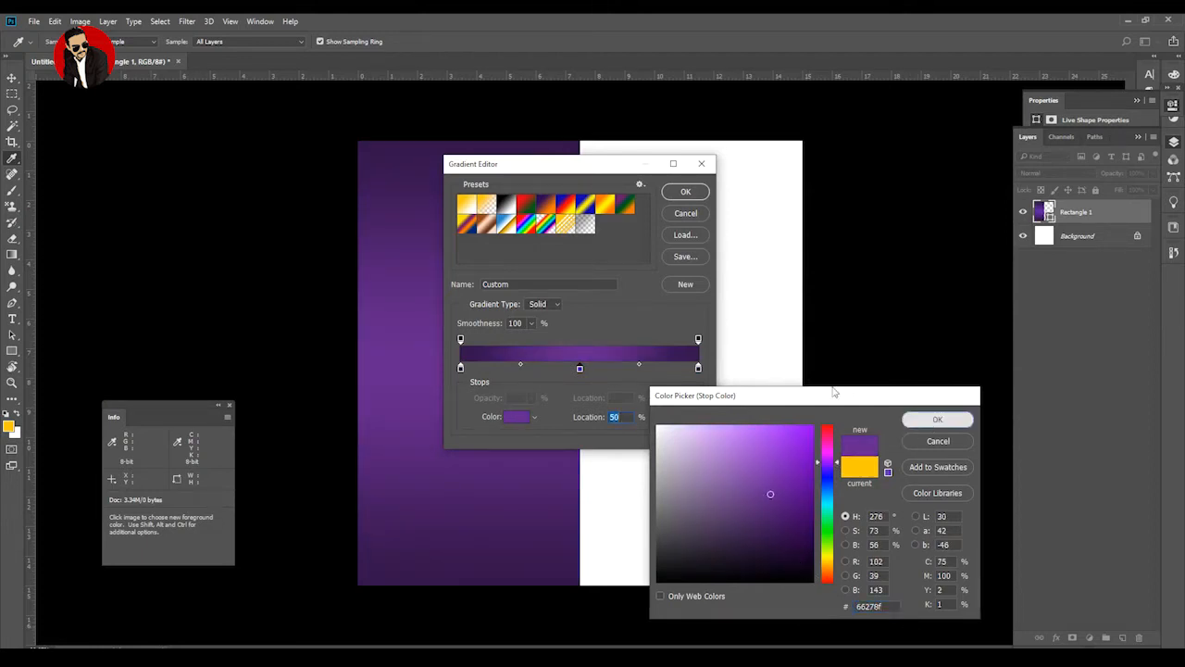
click(933, 422)
click(685, 192)
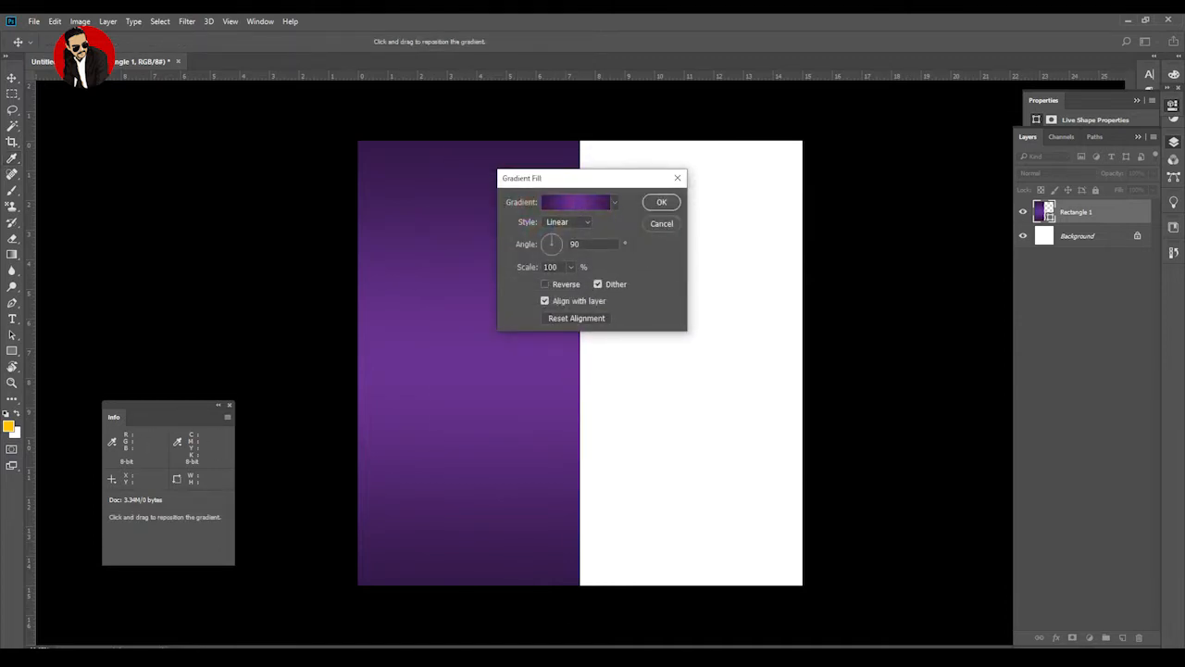
Set the gradient fill's angle to -60° and its scale to 78%, and apply it.
drag(552, 246, 562, 265)
text(78)
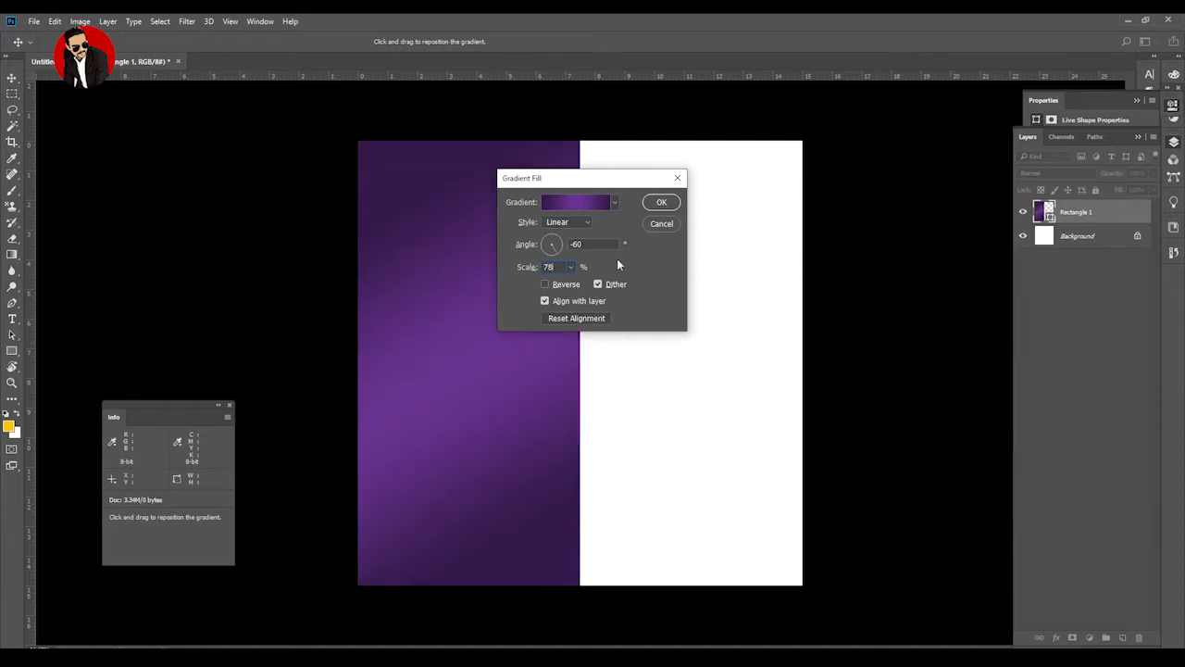
click(663, 204)
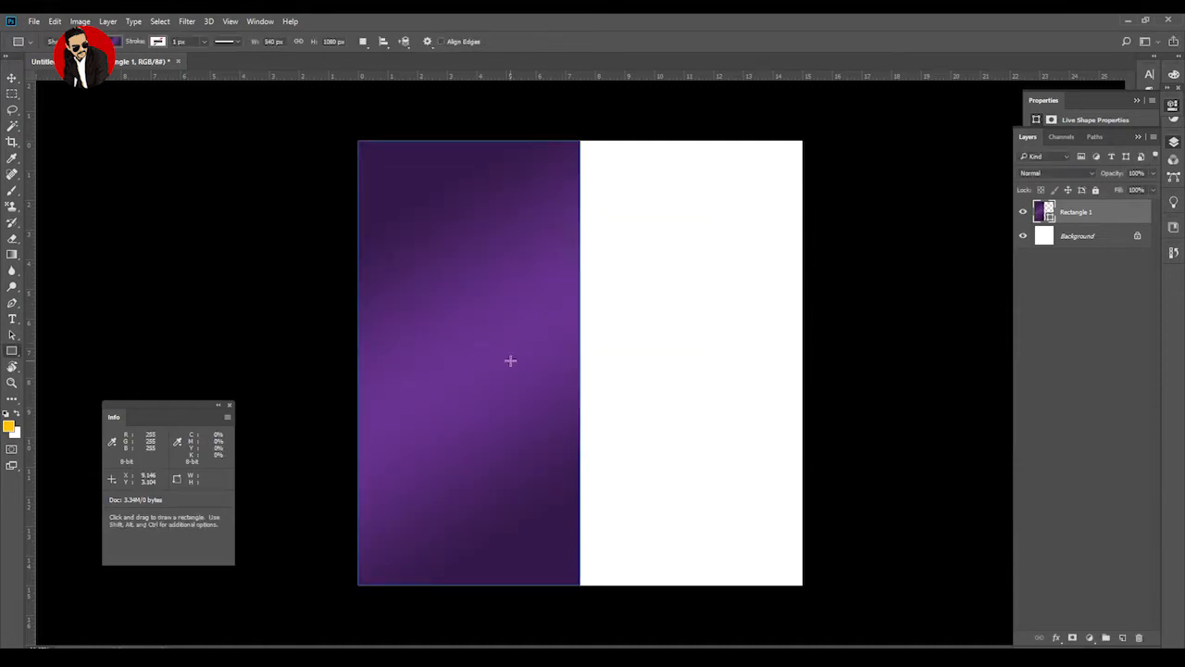
Duplicate the purple gradient rectangle onto the right half of the canvas.
click(646, 347)
click(647, 272)
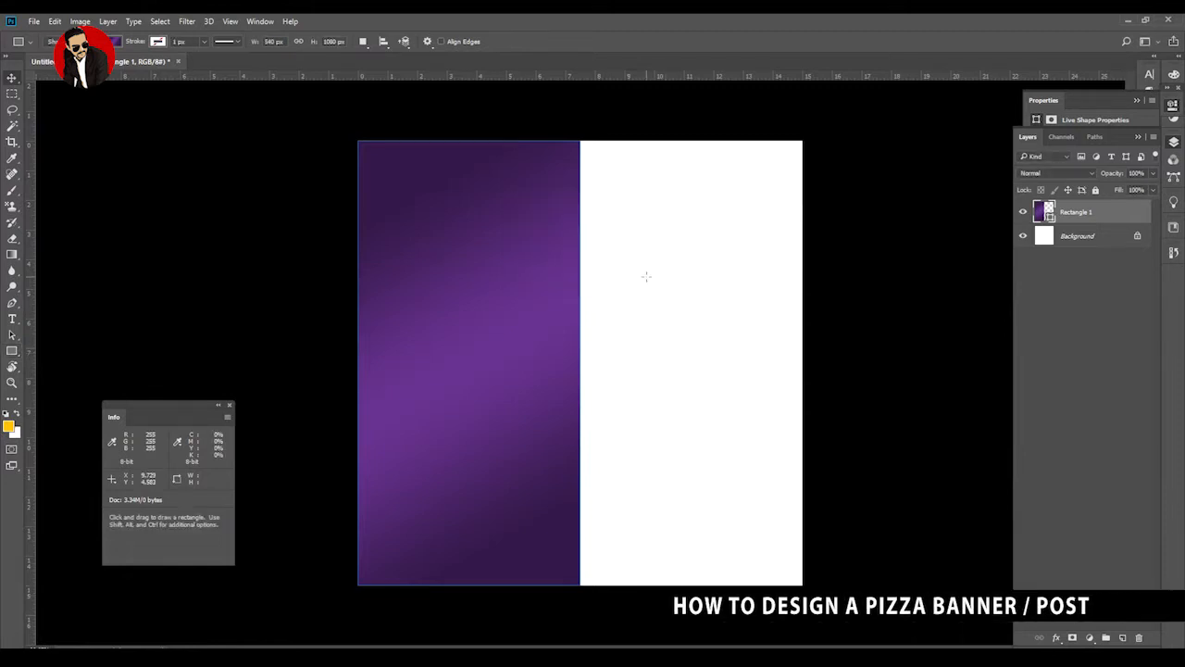
key(v)
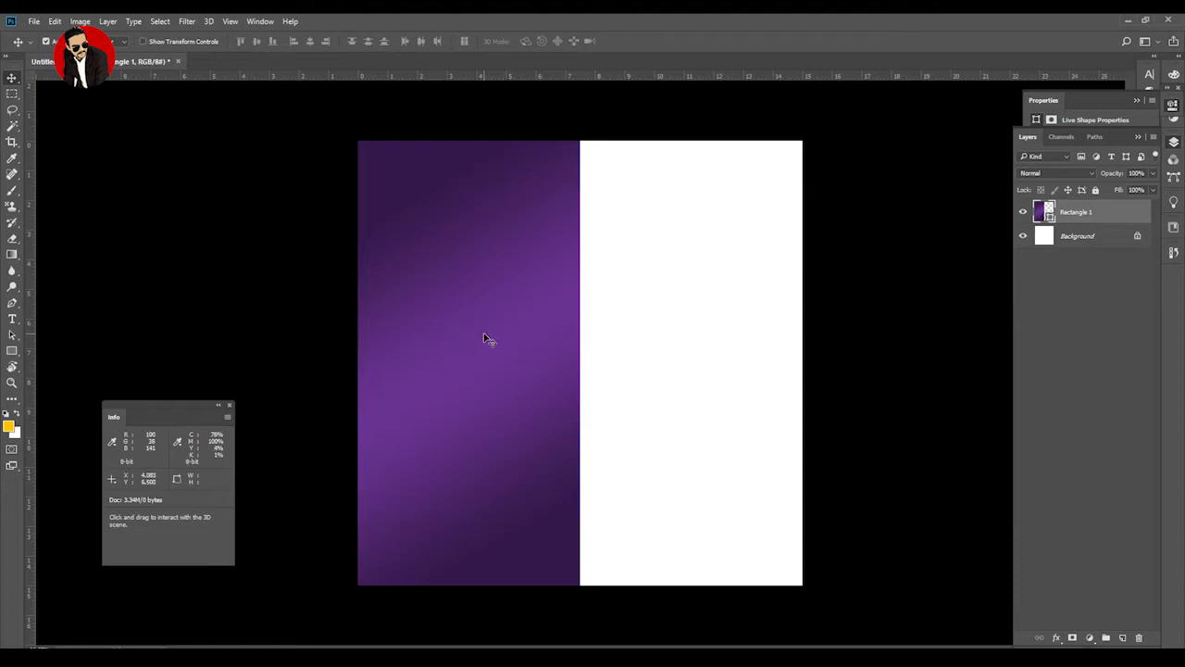
drag(446, 343, 676, 349)
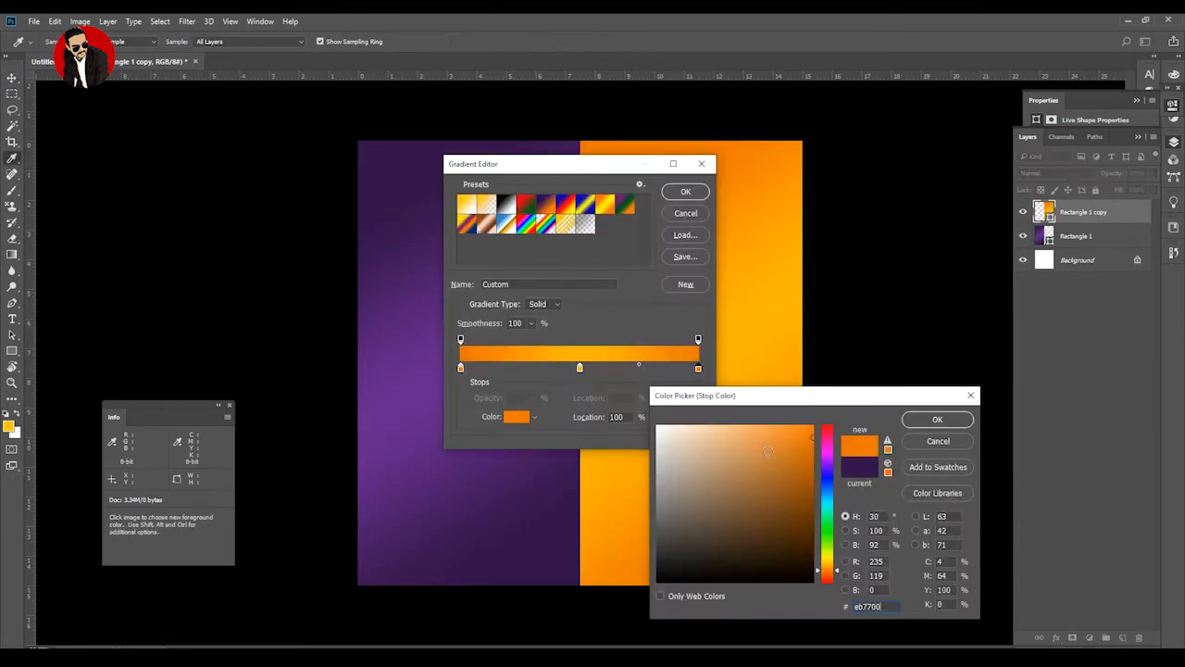
Set the end stop of the right rectangle's gradient to orange #eb7700 and apply the gradient fill.
drag(787, 394, 765, 373)
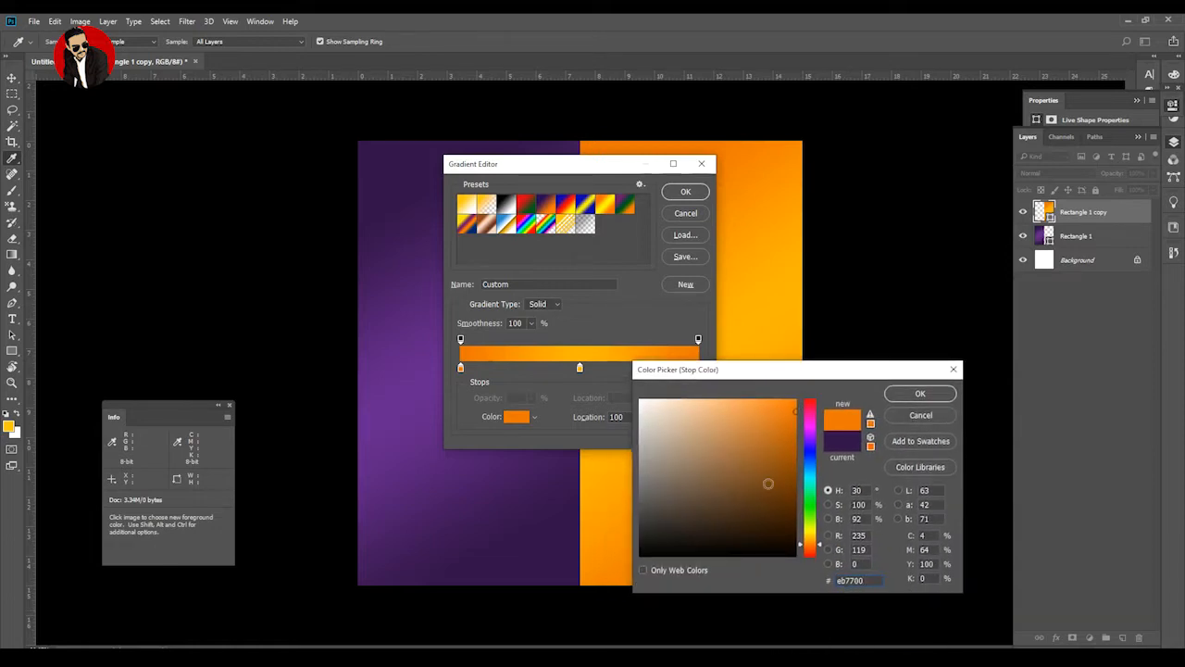
drag(744, 448, 704, 516)
click(807, 518)
drag(808, 518, 807, 465)
click(765, 416)
drag(765, 370, 933, 244)
drag(933, 291, 973, 319)
text(eb7700)
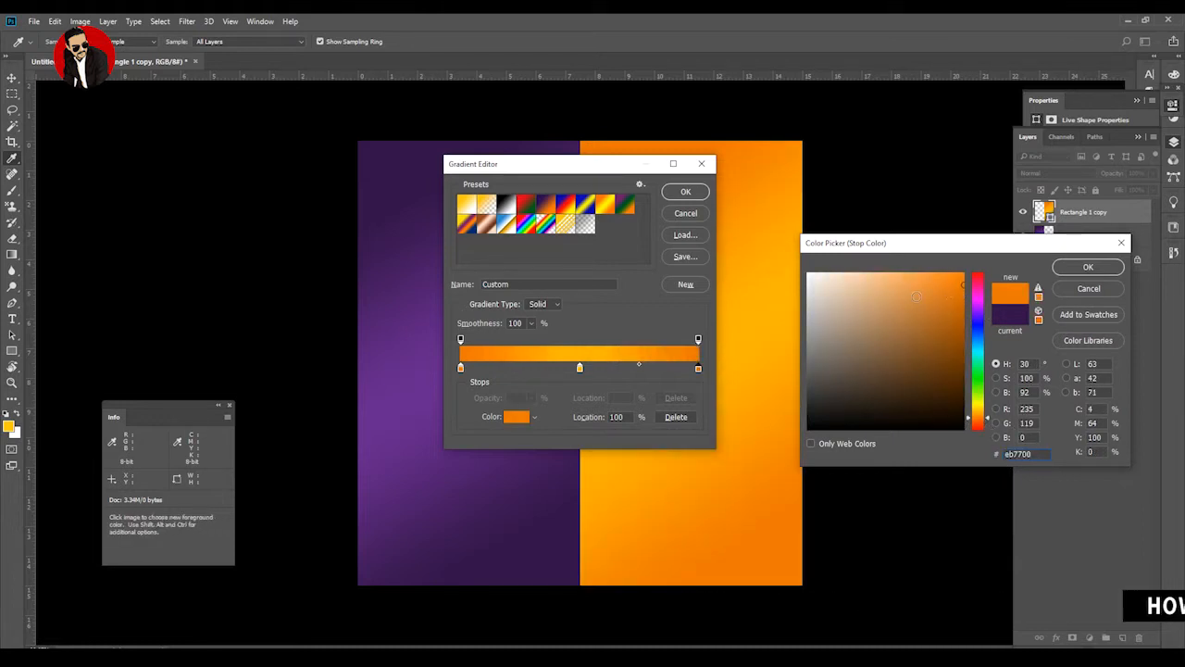
click(1066, 270)
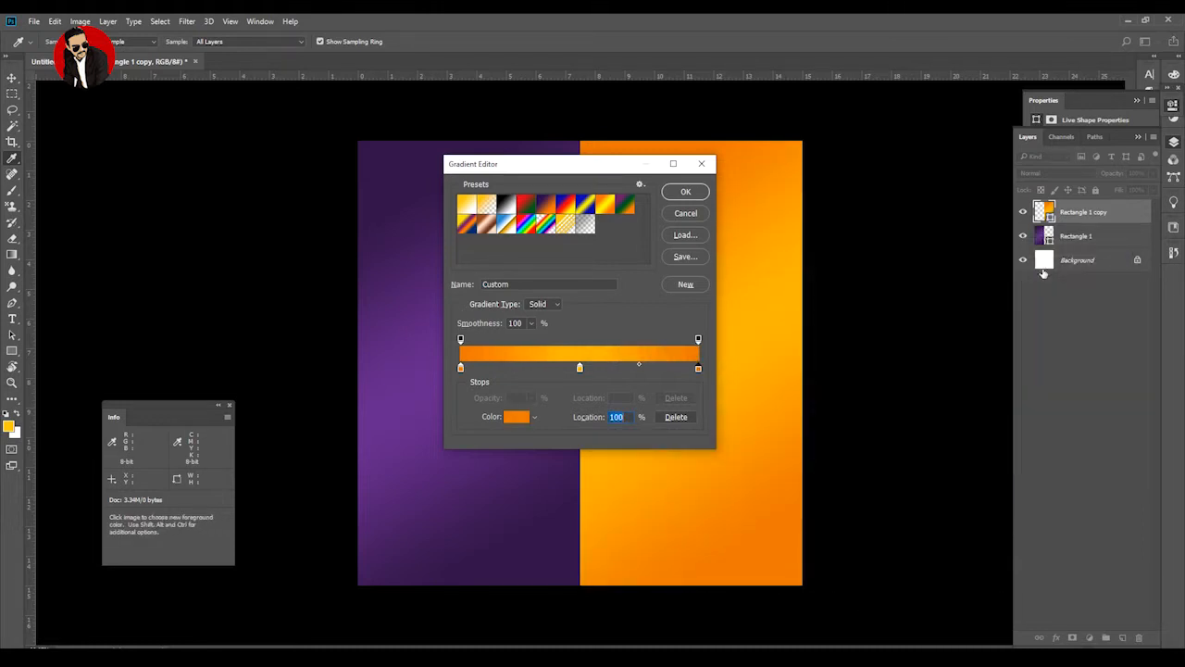
click(685, 192)
click(659, 201)
key(v)
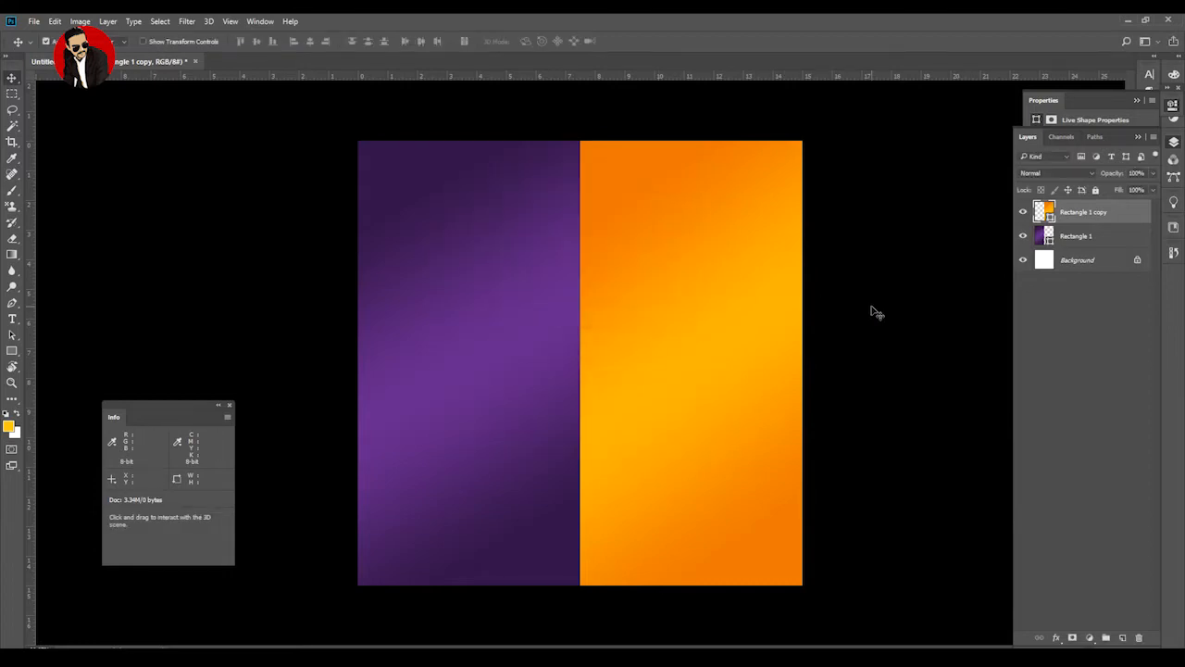
Open the pizza photo e472e74d-cd6d-4014-be96-b50626ebbf4e from the Desktop.
key(ctrl+o)
click(551, 393)
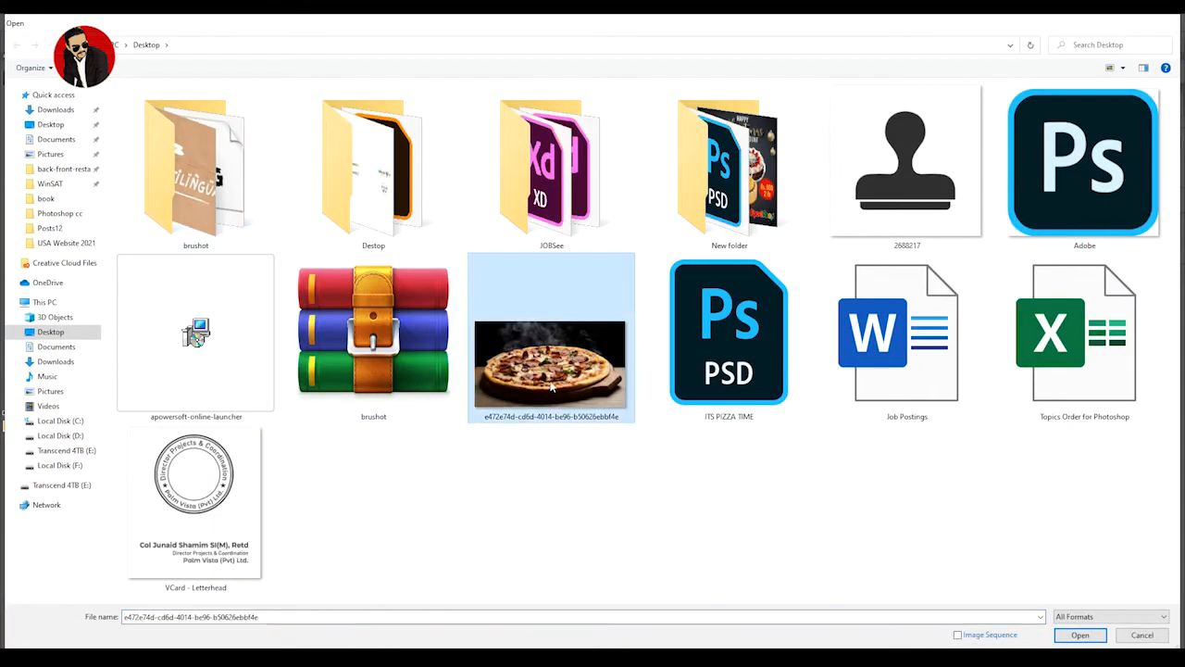
double_click(553, 389)
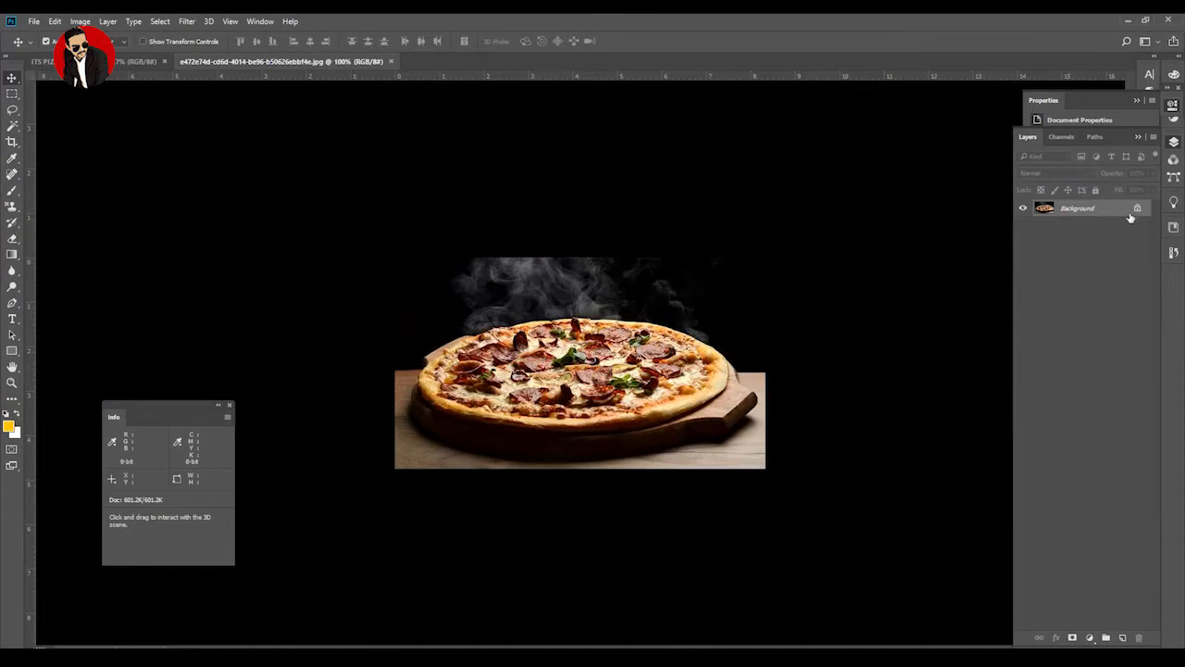
Unlock the pizza photo and place it in the banner's lower middle, enlarged proportionally about its centre.
click(1137, 208)
drag(578, 314, 613, 409)
key(ctrl+t)
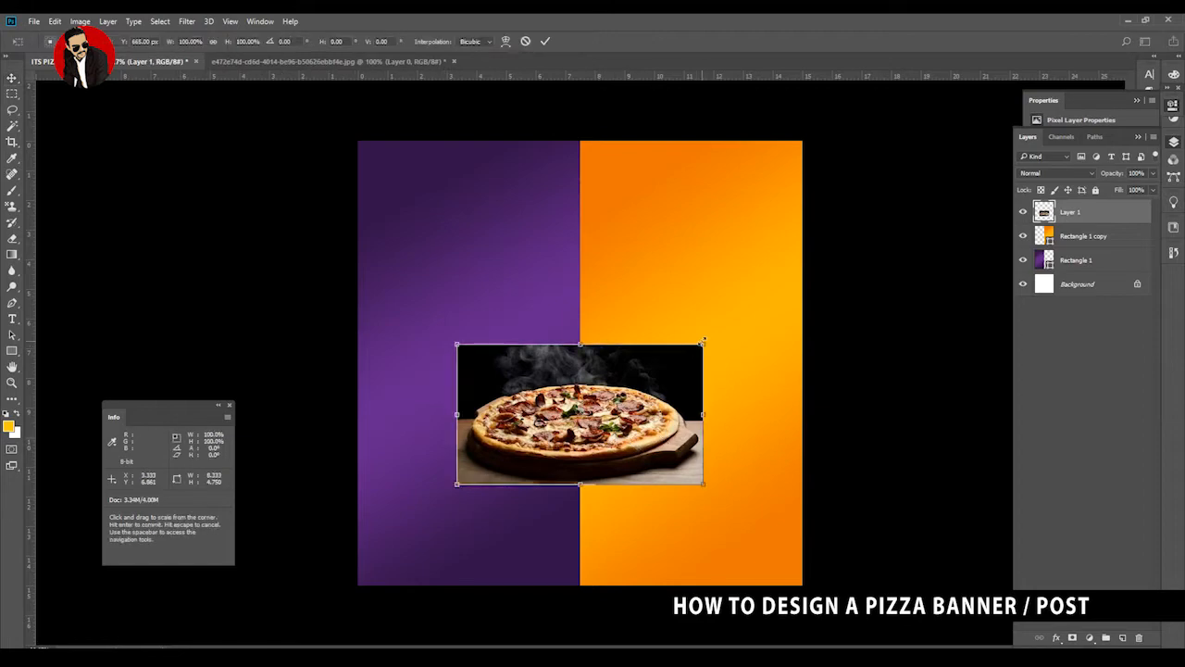
drag(704, 343, 753, 316)
key(Return)
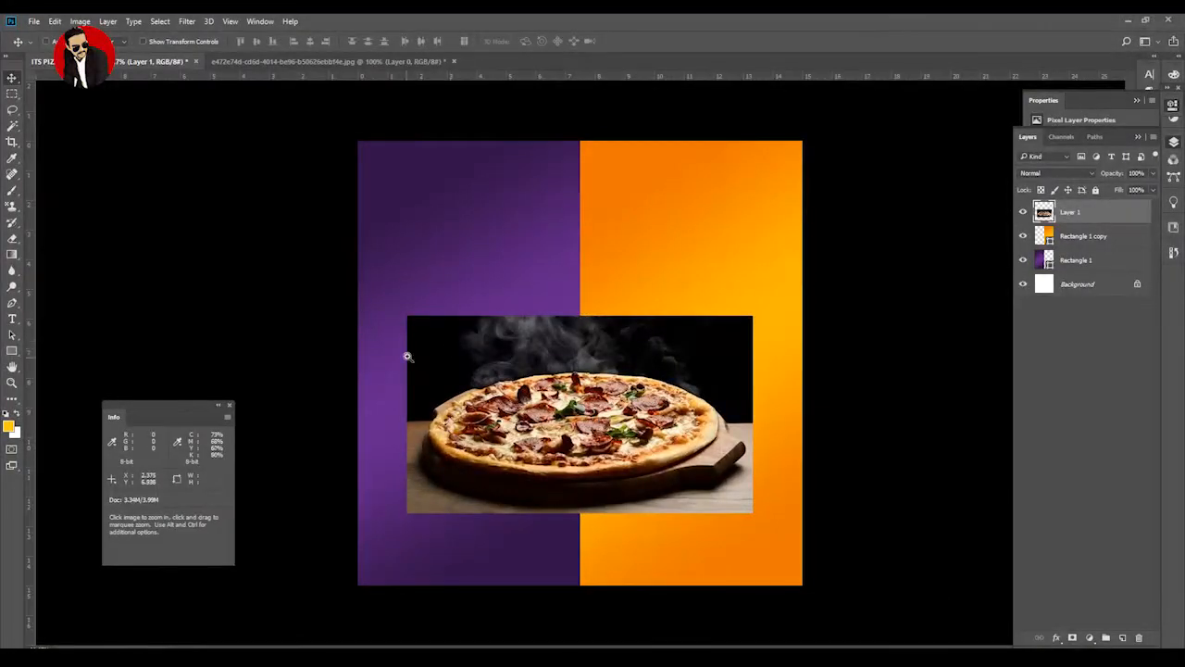
Trace the upper edge of the pizza with the Pen tool, starting at the crust's left edge and following the board and crust rightward.
drag(406, 355, 548, 381)
click(13, 303)
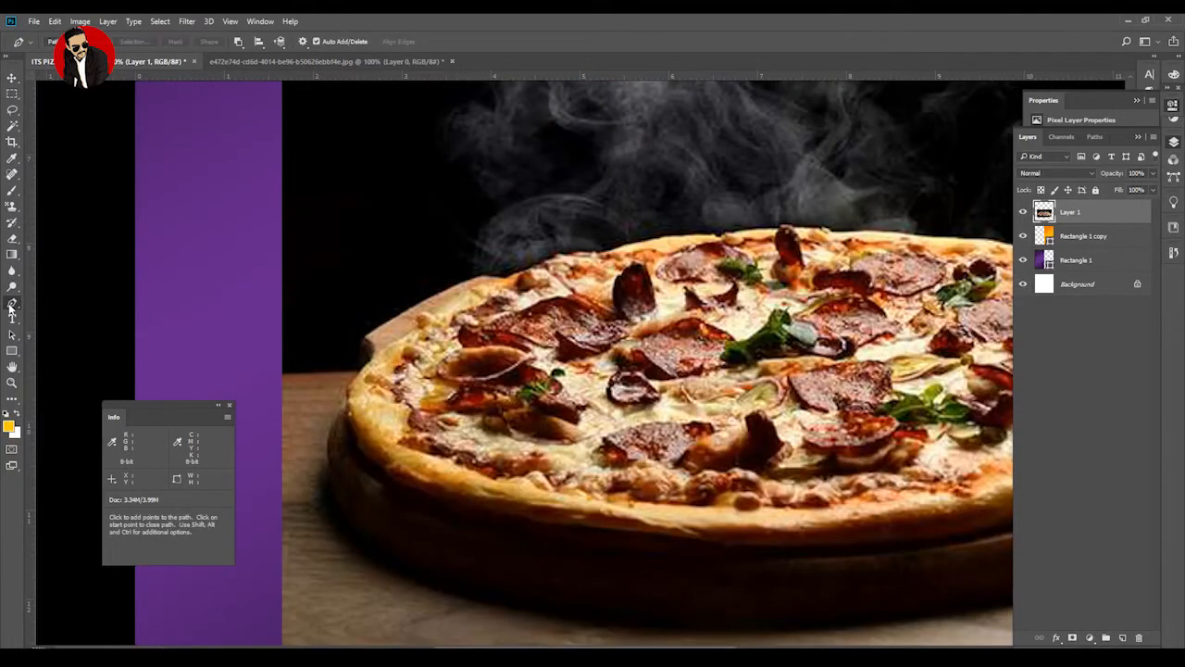
click(346, 393)
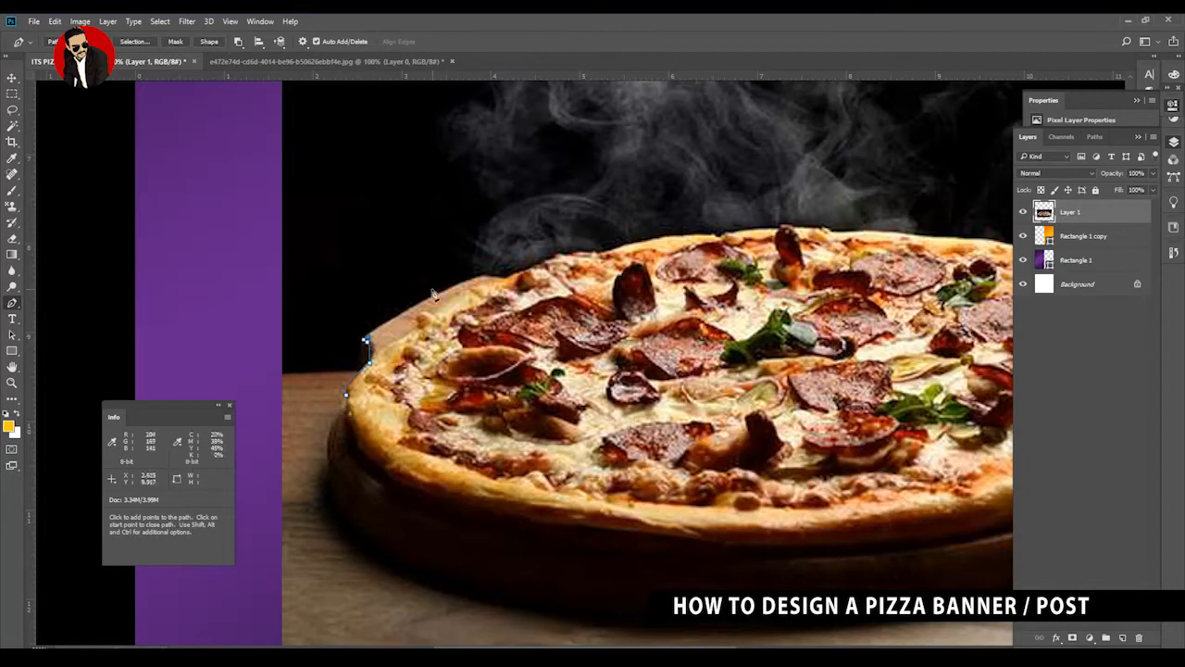
drag(440, 294, 469, 279)
click(482, 279)
click(508, 279)
click(565, 258)
click(586, 254)
drag(607, 252, 426, 260)
drag(475, 248, 516, 251)
click(522, 240)
click(544, 241)
click(574, 240)
click(592, 243)
click(616, 247)
drag(629, 248, 531, 221)
drag(591, 224, 634, 226)
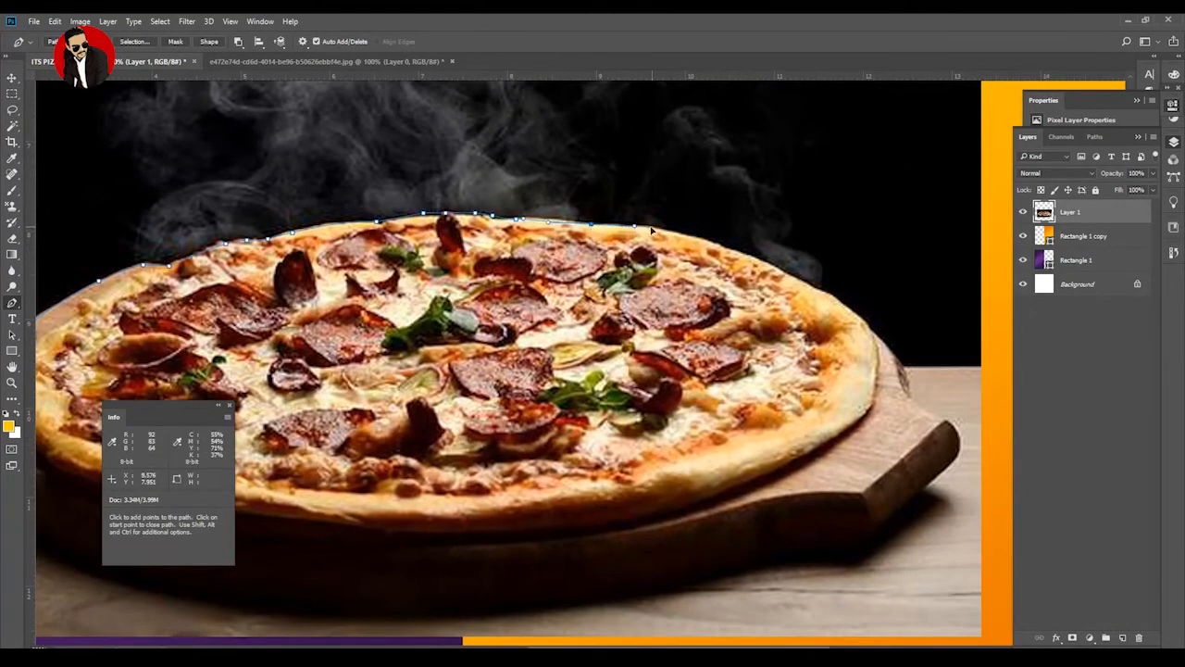
Continue the path around the board's right handle and lower rim, and close it at the starting point.
scroll(781, 273, down, 2)
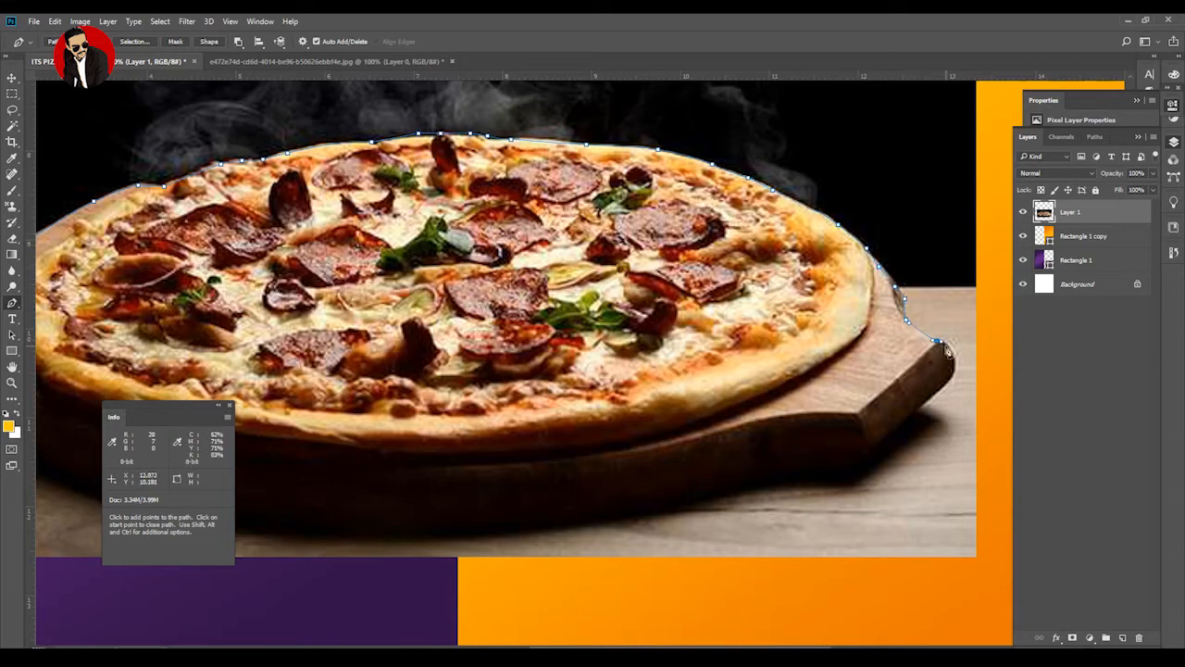
drag(923, 414, 701, 289)
click(751, 380)
drag(313, 400, 368, 332)
drag(341, 314, 318, 288)
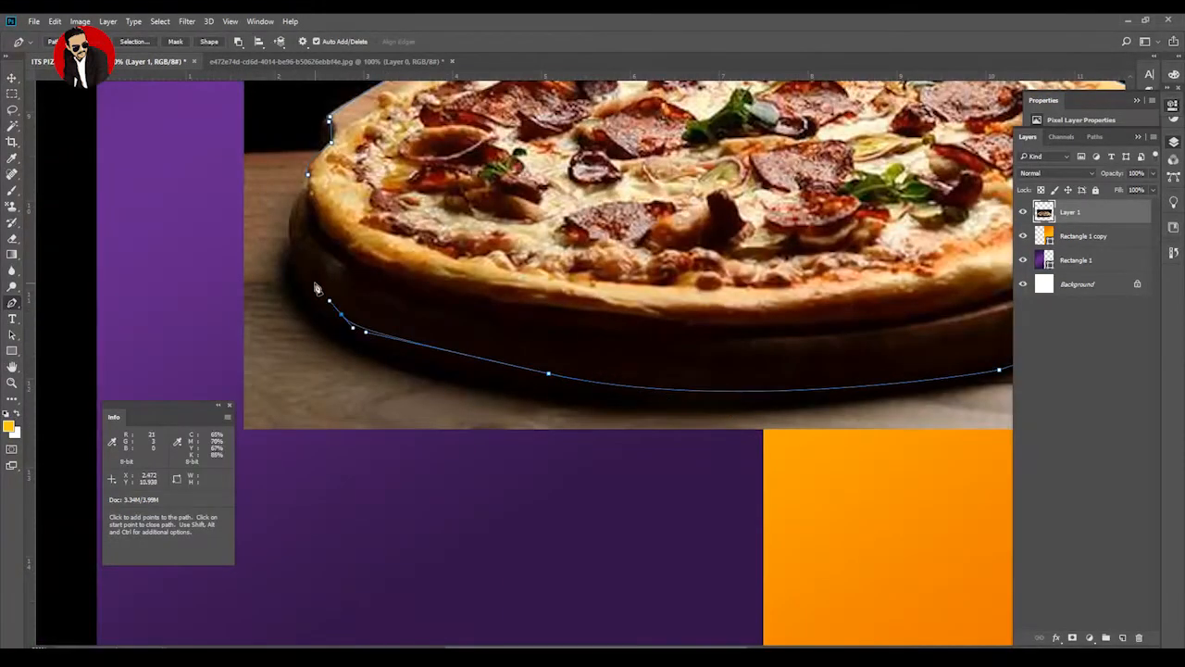
click(305, 278)
click(298, 266)
click(292, 239)
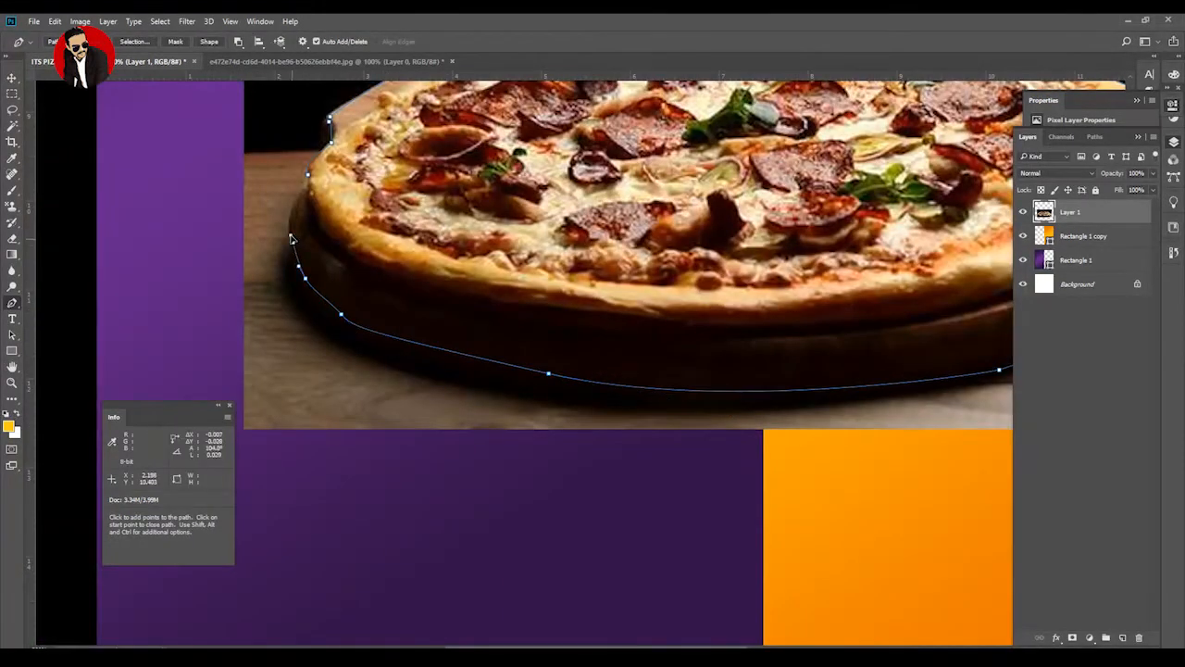
click(313, 181)
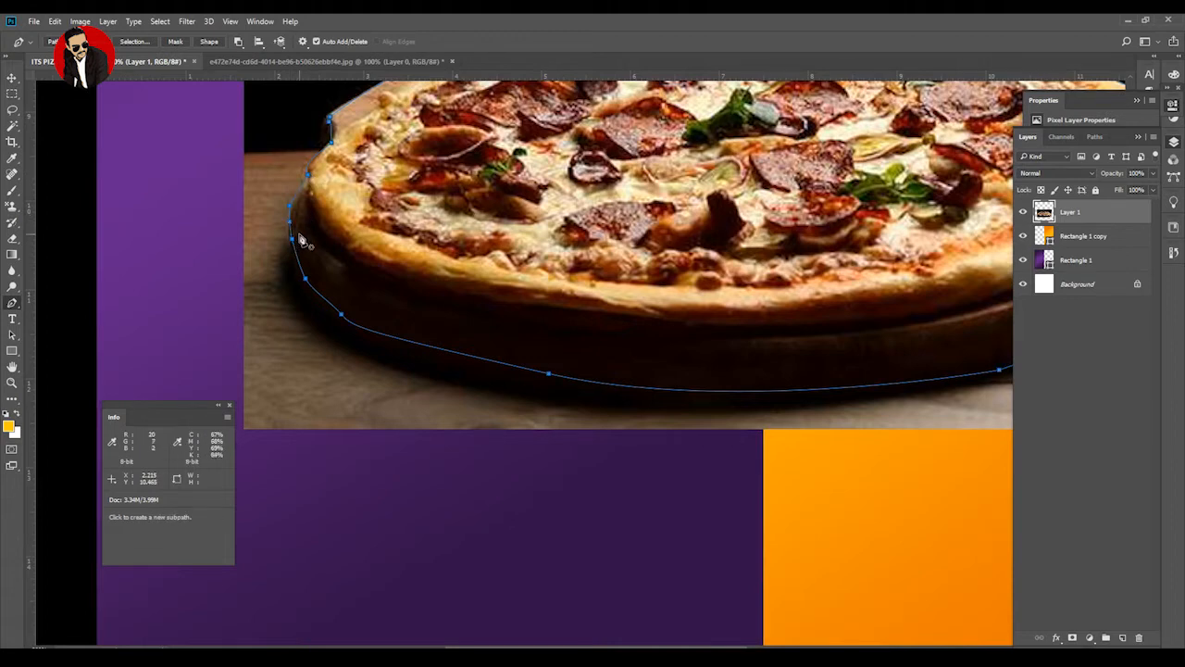
Convert the path to a selection and copy the pizza with its board onto a new layer.
key(ctrl+Return)
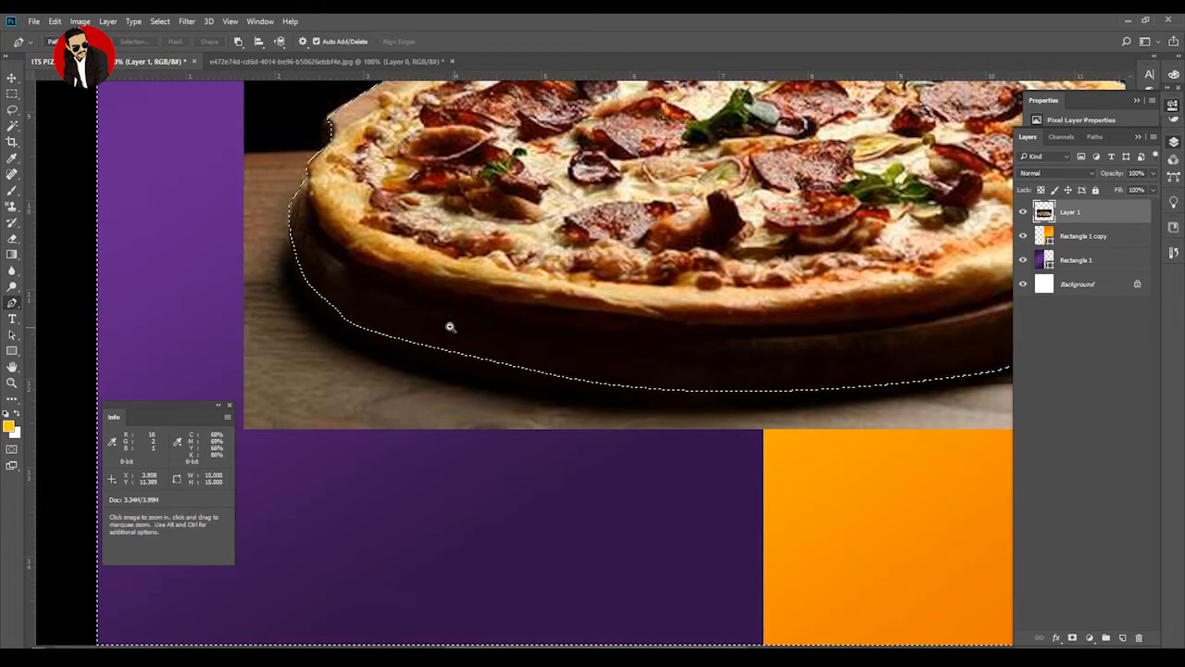
alt+click(558, 332)
drag(612, 325, 571, 427)
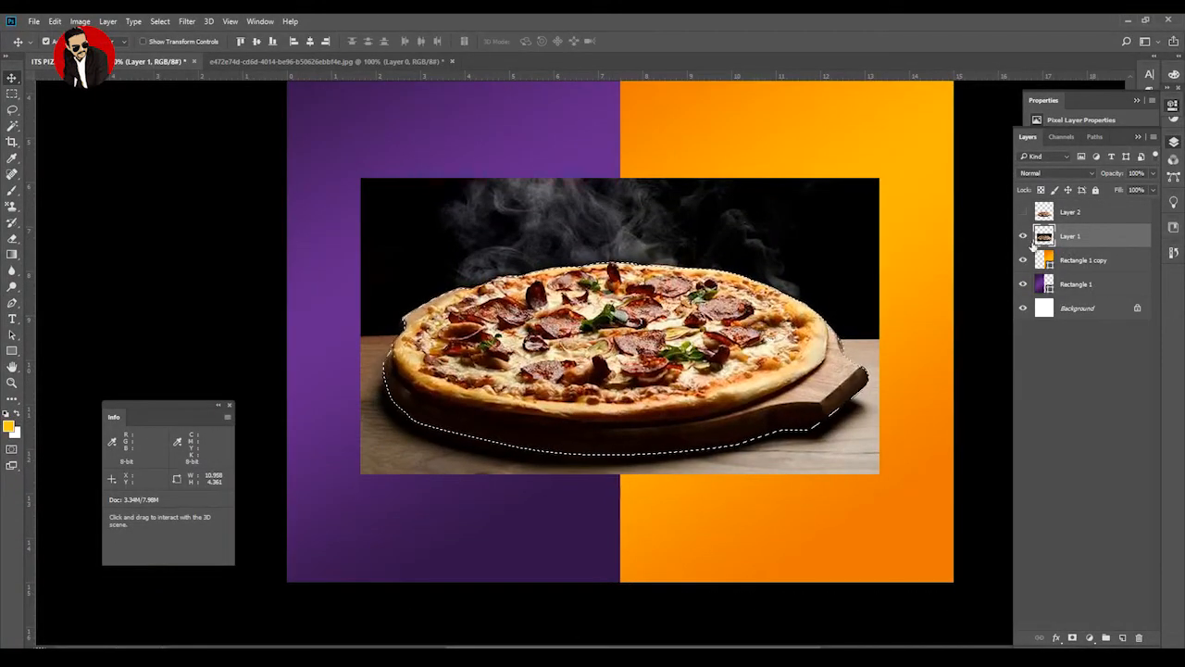
key(ctrl+j)
key(v)
Delete the original photo layer and make the cut-out pizza layer visible and selected.
key(Delete)
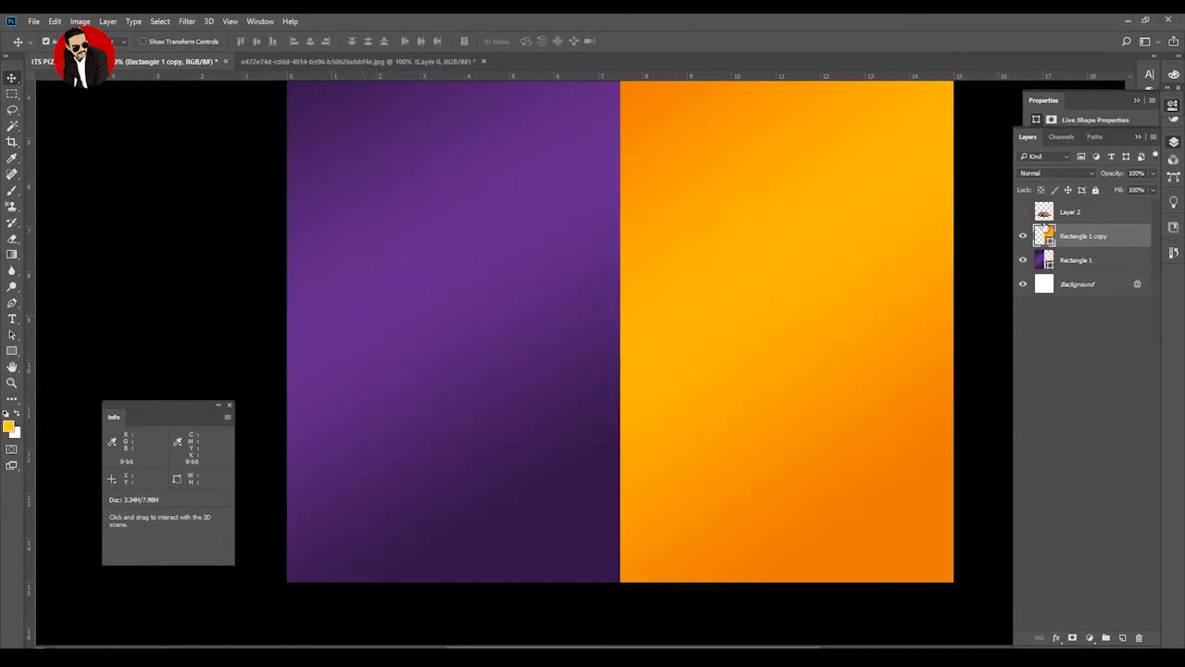
click(1023, 212)
click(1092, 212)
Enlarge the cut-out pizza slightly about its centre and stretch it upward to make it taller.
key(ctrl+minus)
key(ctrl+t)
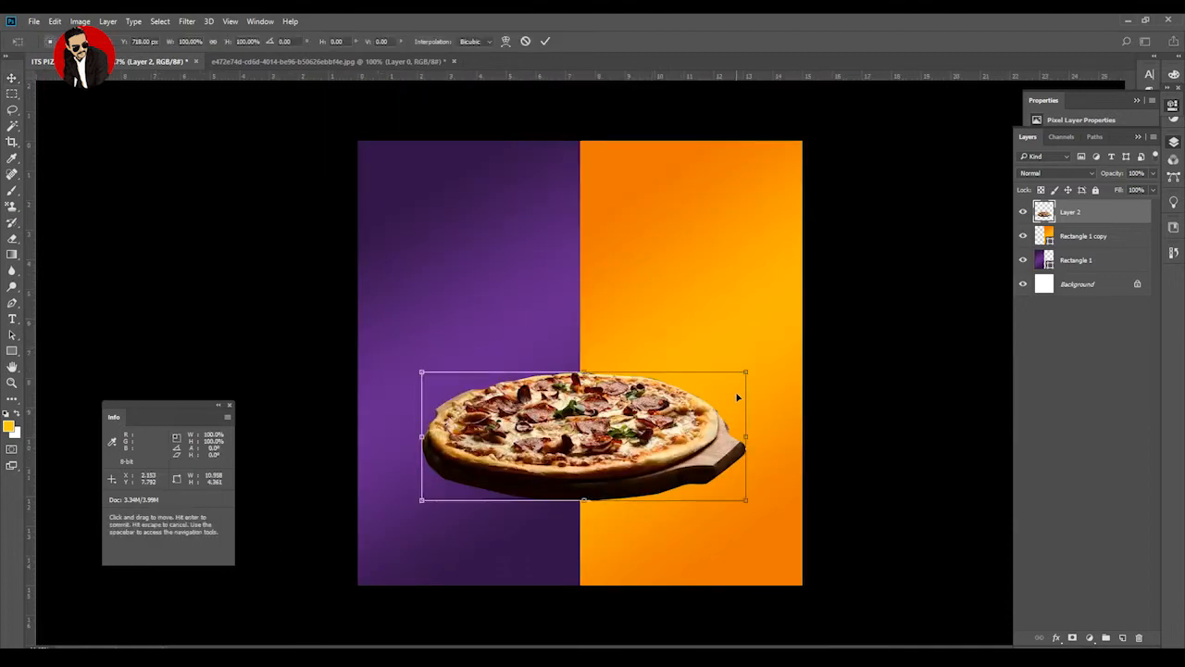
drag(747, 371, 752, 370)
key(Return)
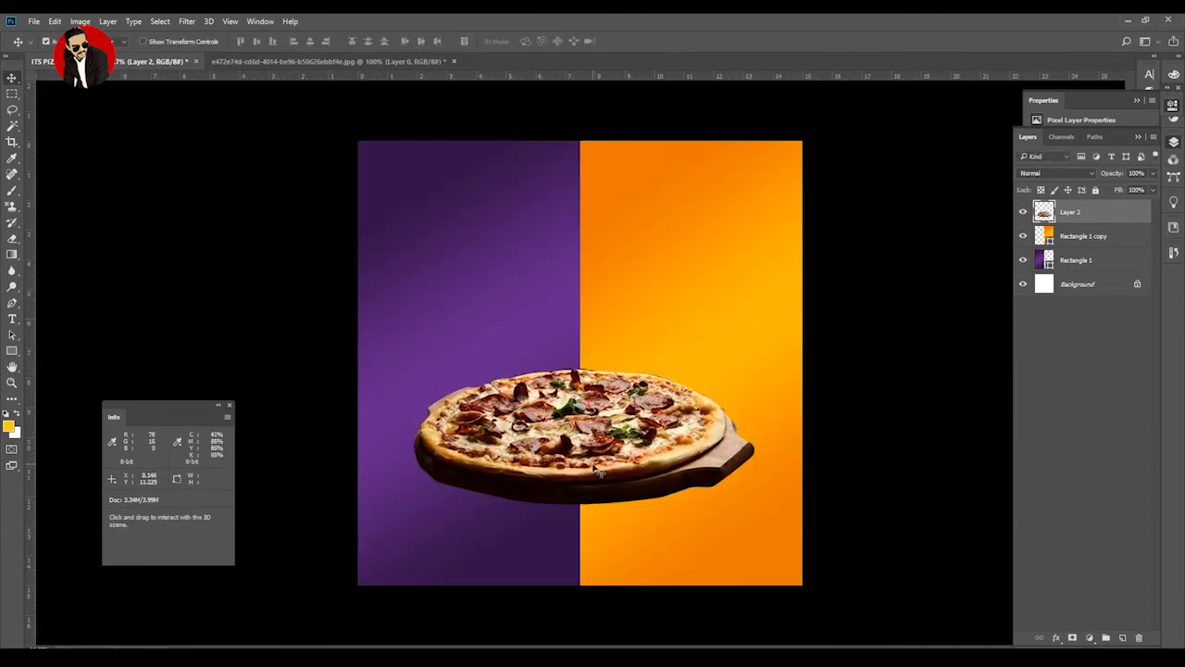
key(ctrl+t)
drag(583, 369, 583, 346)
key(Return)
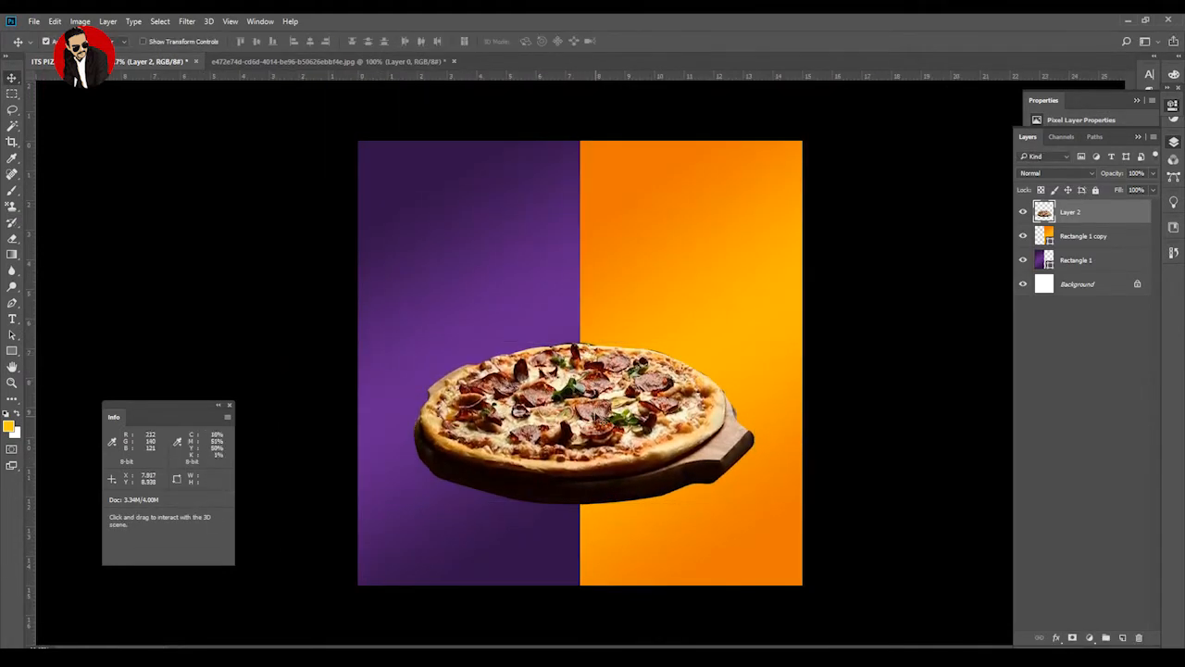
Centre the pizza horizontally on the canvas and clear the selection.
key(ctrl+a)
click(310, 42)
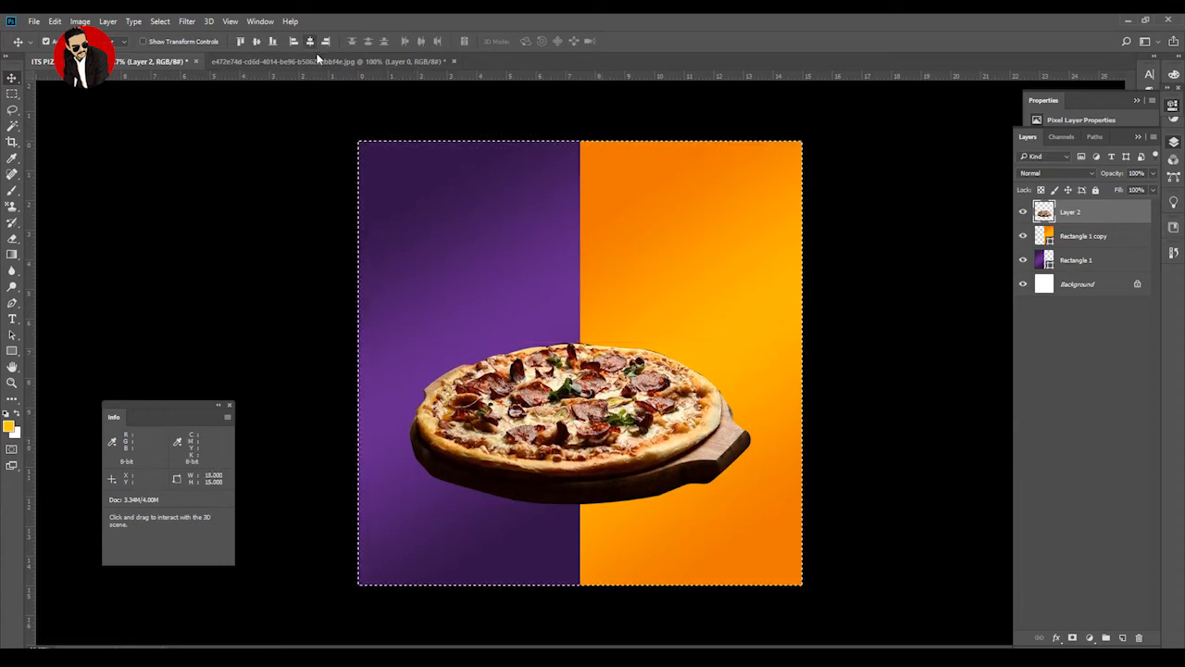
key(ctrl+d)
ctrl+click(318, 359)
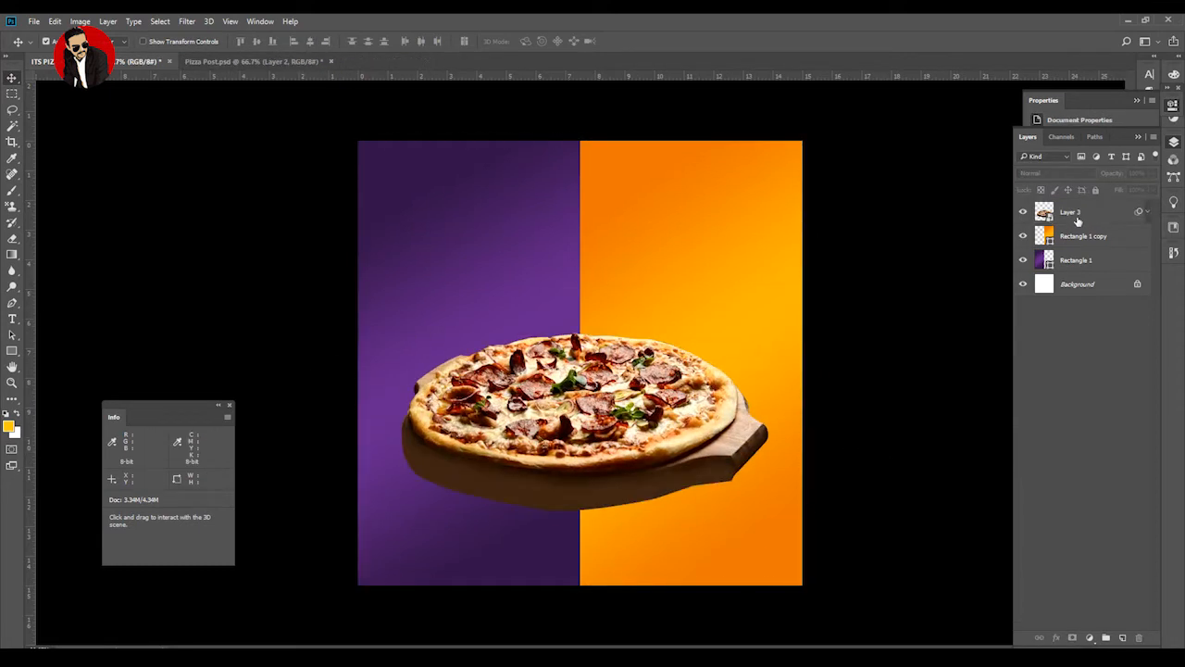
Create a new empty layer and place it directly beneath the pizza layer.
click(1077, 220)
key(ctrl+shift+alt+n)
drag(1067, 220, 1072, 242)
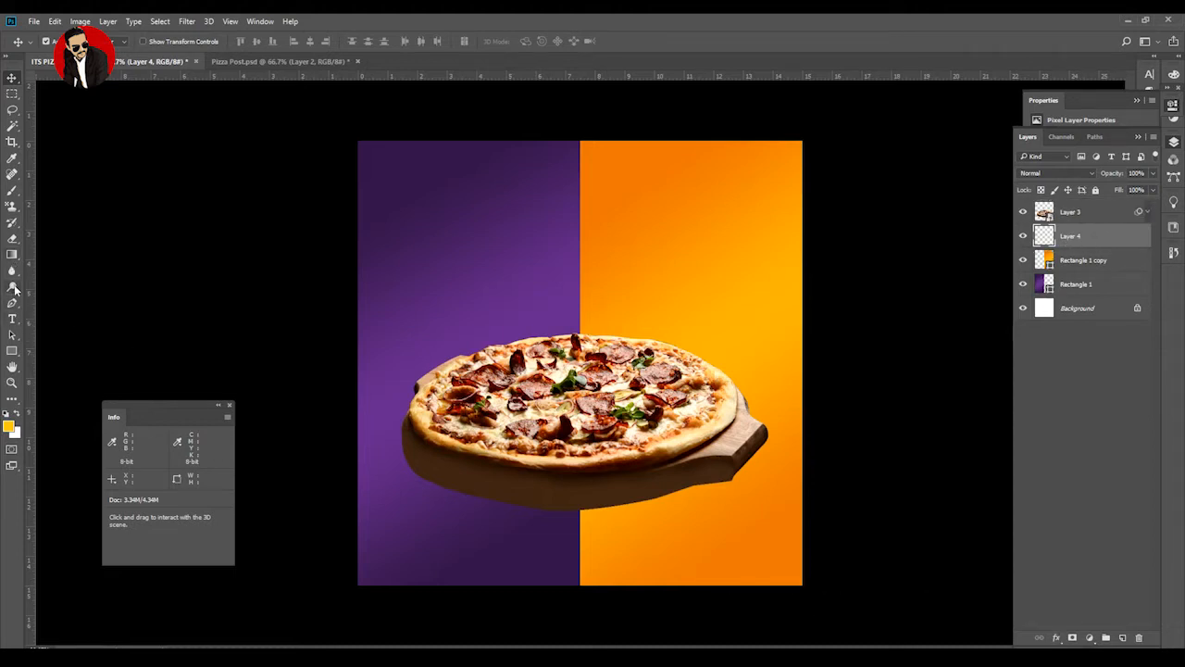
Paint a soft dark brown shadow along the board's lower edge on the new layer.
click(12, 191)
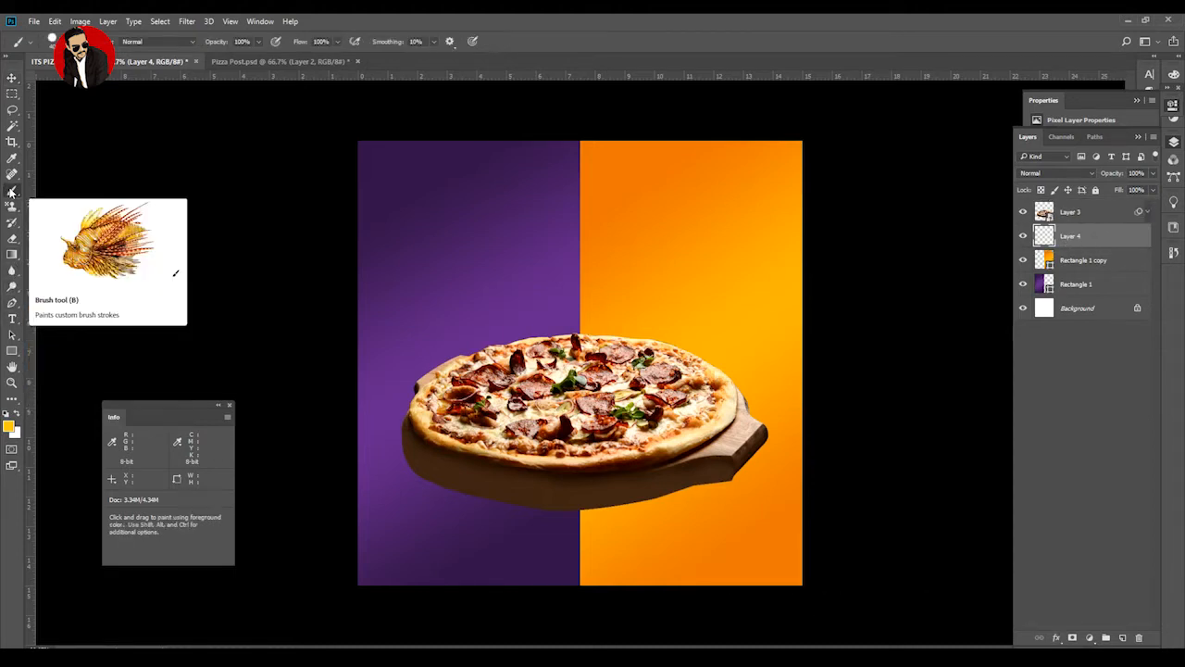
right_click(395, 437)
click(391, 430)
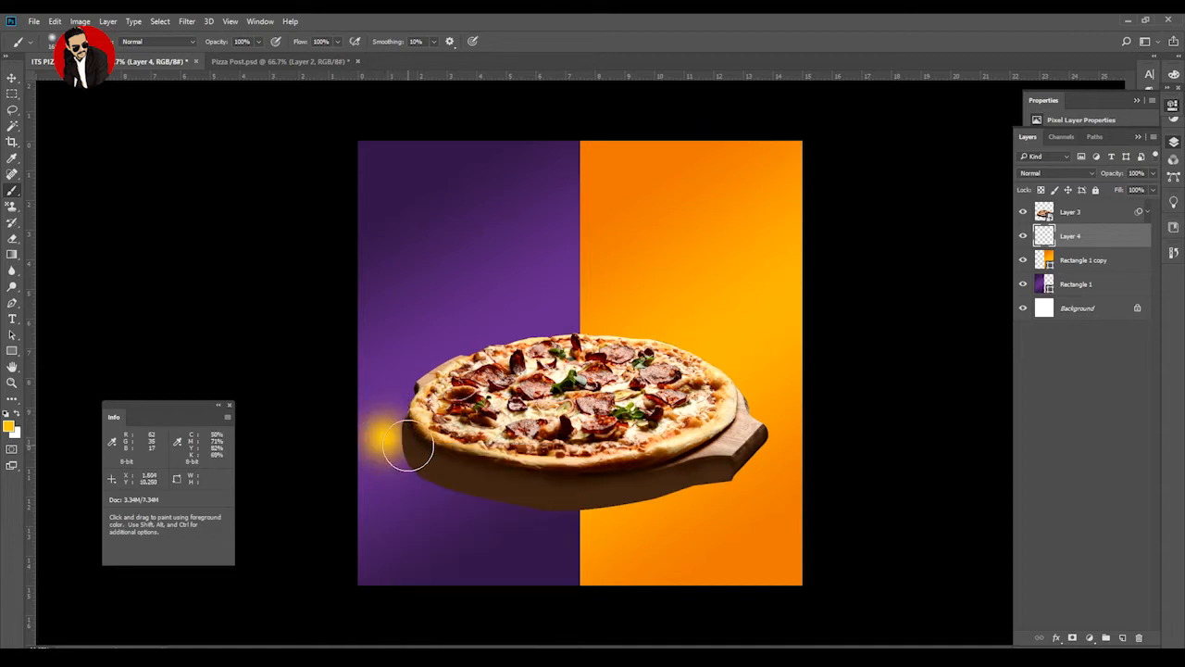
key(ctrl+z)
mouse_move(413, 462)
mouse_down()
mouse_move(570, 496)
mouse_move(648, 497)
mouse_move(688, 487)
mouse_up()
key(v)
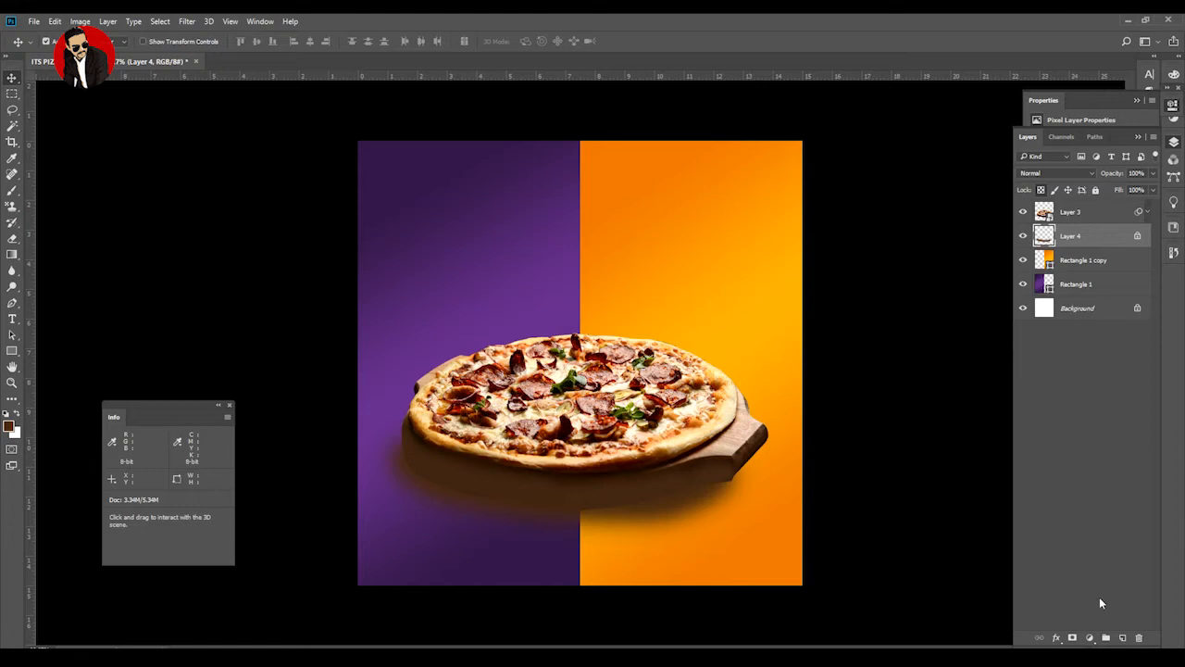
Add a layer mask to the shadow layer and fade the shadow's outer edges with a large black Soft Round brush at 0% hardness.
click(1072, 637)
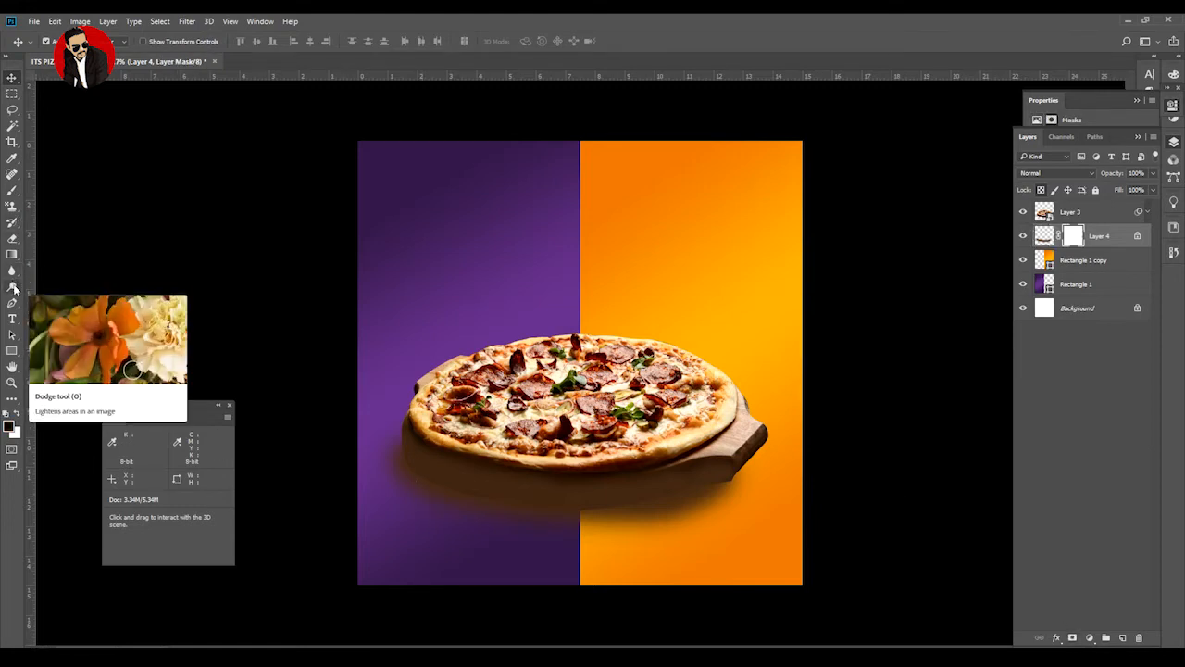
key(b)
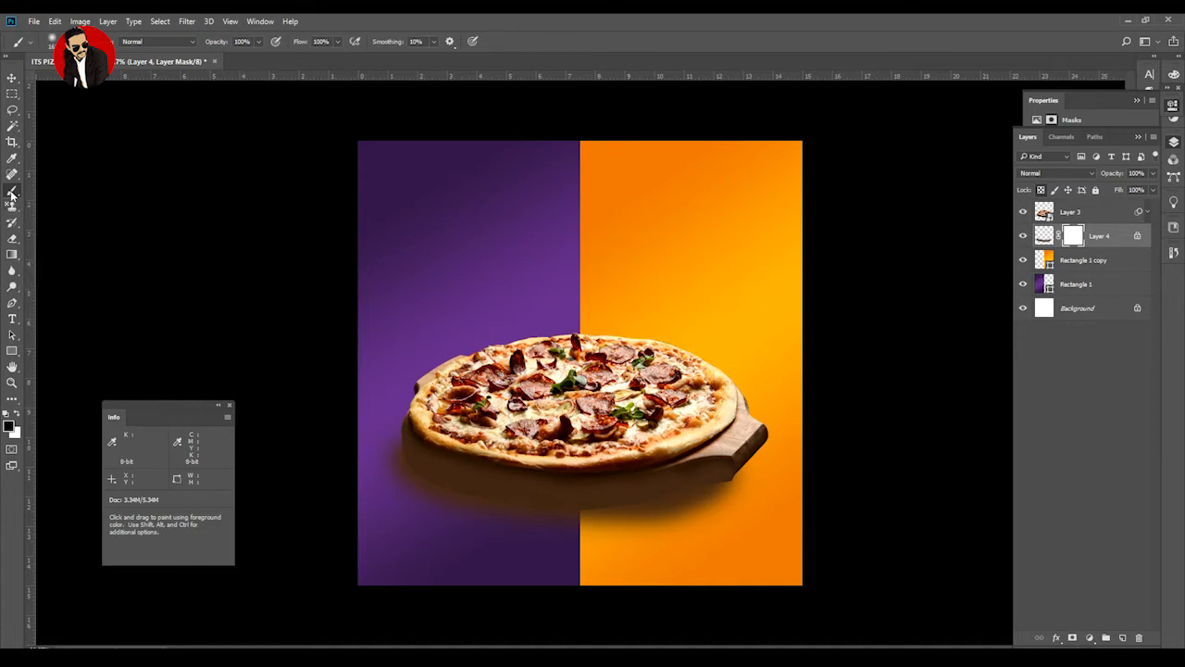
right_click(379, 380)
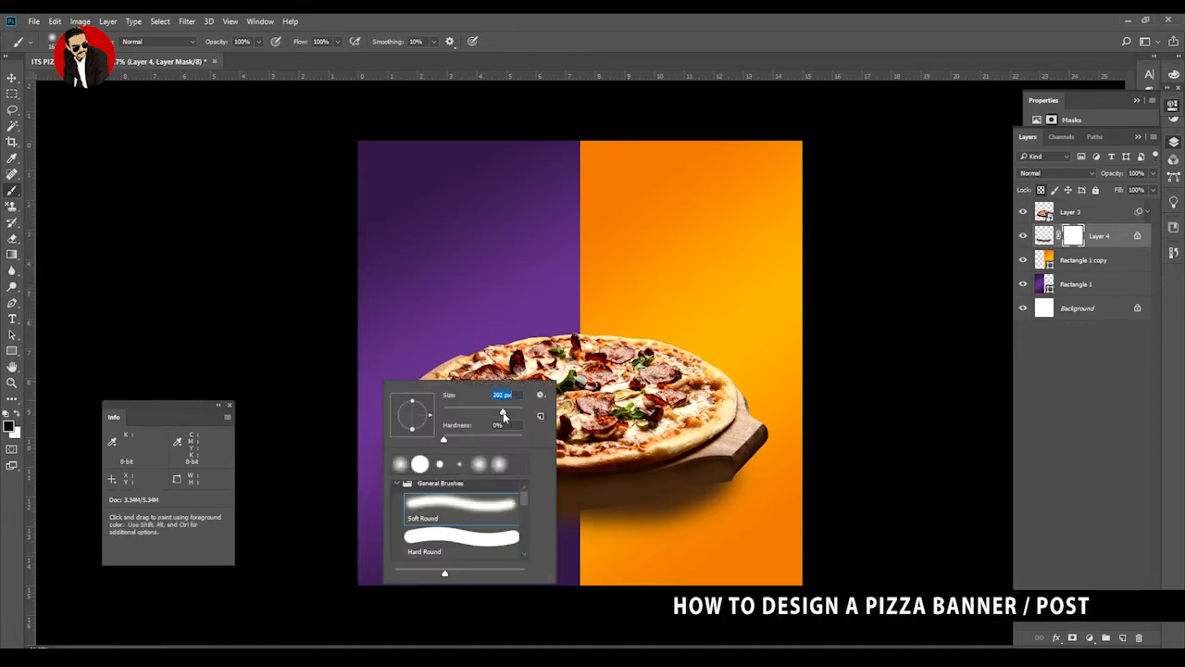
drag(505, 418, 508, 417)
mouse_move(372, 338)
mouse_down()
mouse_move(362, 490)
mouse_move(439, 595)
mouse_up()
mouse_move(830, 395)
mouse_down()
mouse_move(760, 533)
mouse_move(675, 542)
mouse_up()
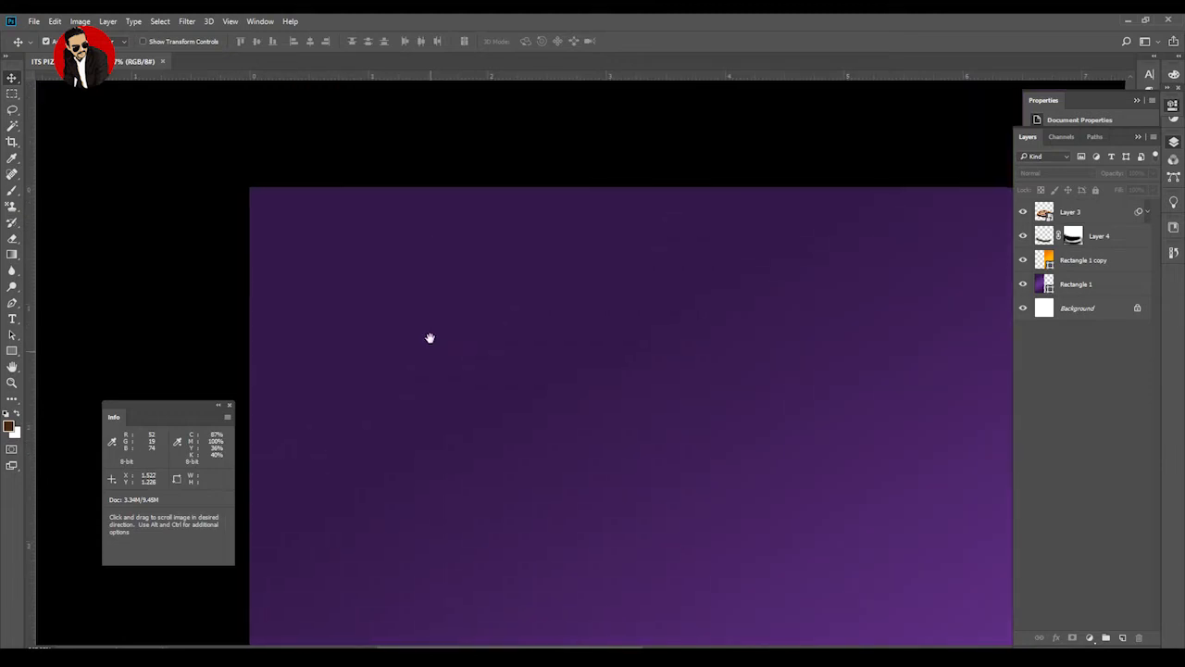
Add the orange two-line text COMPANY LOGO HERE in the upper part of the purple half.
key(t)
click(429, 342)
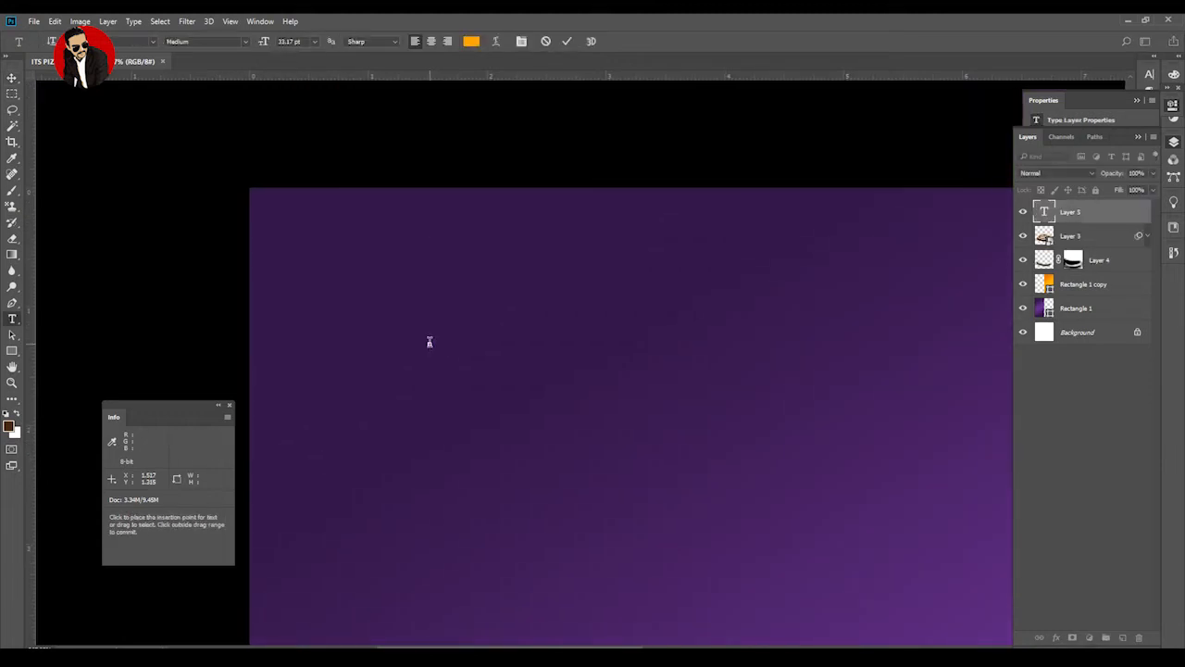
text(COMPANY)
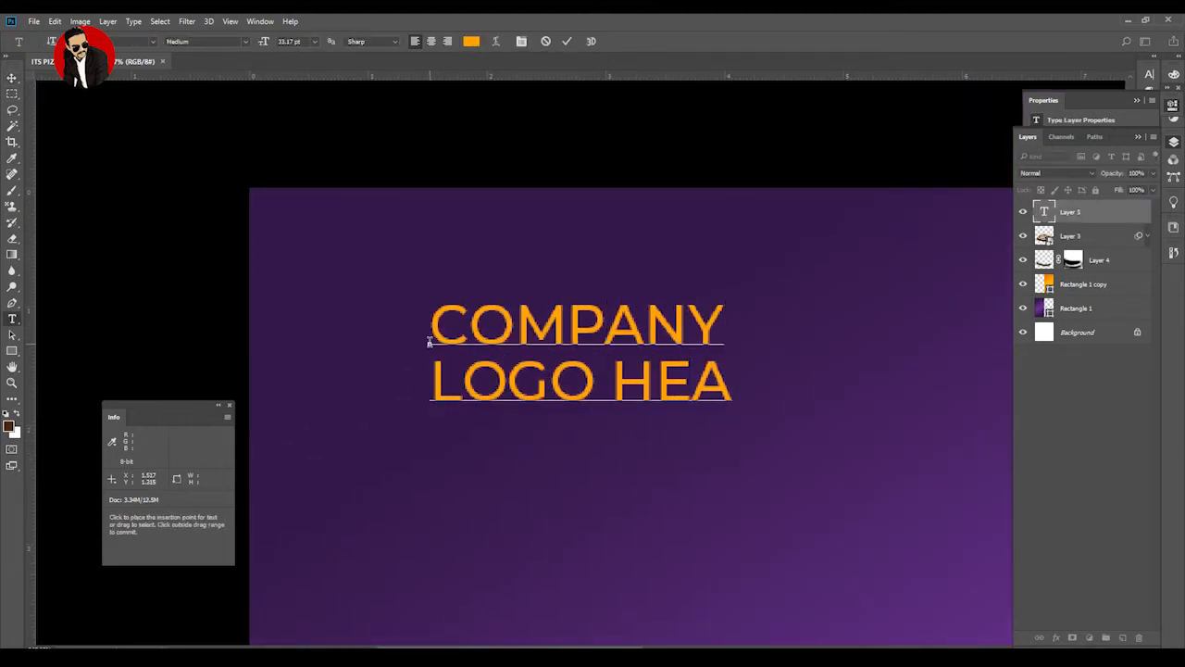
click(10, 81)
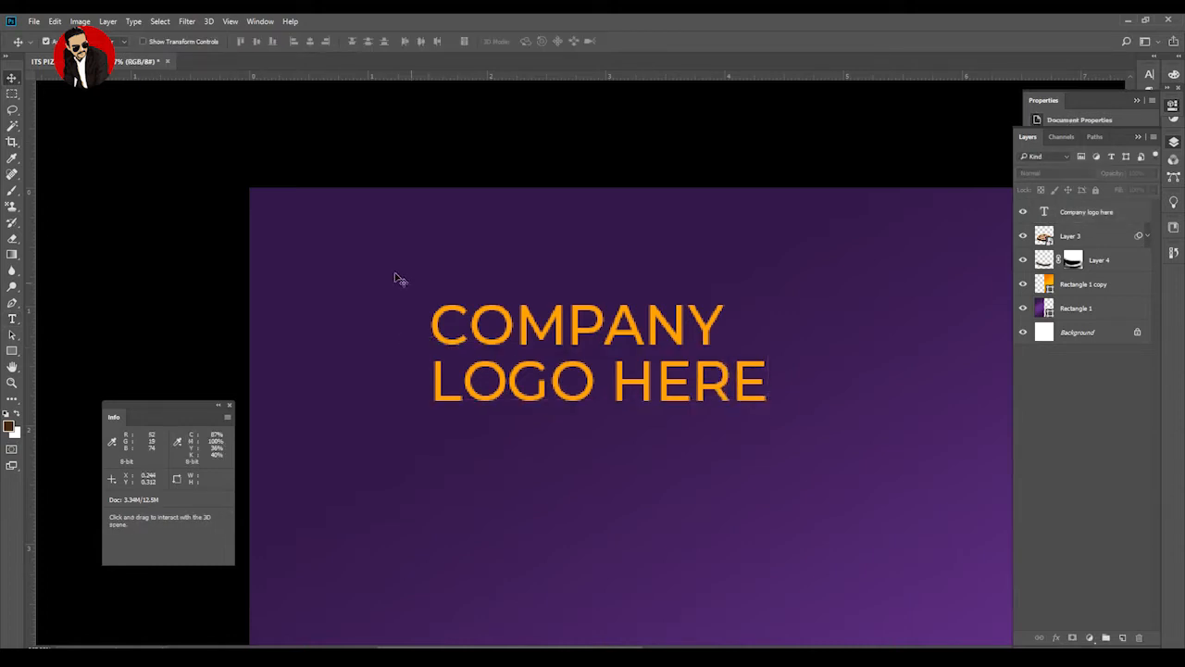
key(t)
click(516, 326)
key(ctrl+a)
key(ctrl+minus)
key(ctrl+minus)
key(ctrl+minus)
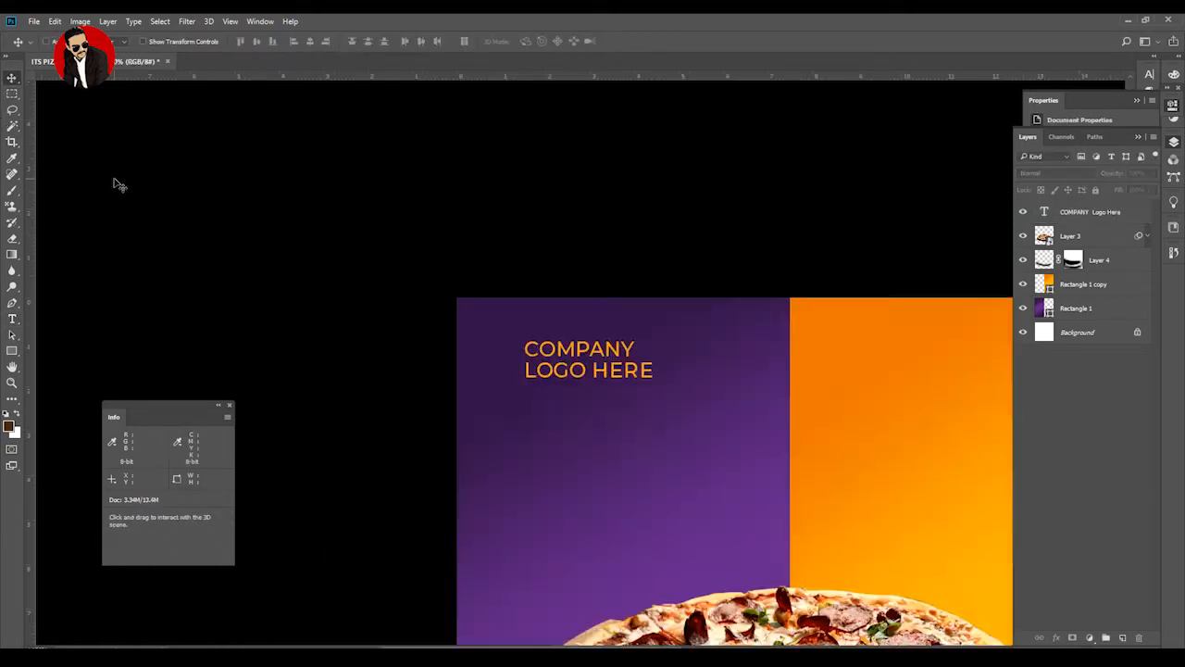
Scale the COMPANY LOGO HERE text down, place it near the banner's upper-left corner, and save the document.
drag(463, 179, 738, 153)
key(ctrl+t)
key(Return)
key(ctrl+t)
key(Return)
key(ctrl+z)
click(404, 127)
key(ctrl+s)
Add the text PIZZA above the pizza on the purple half and colour it black.
scroll(502, 195, up, 8)
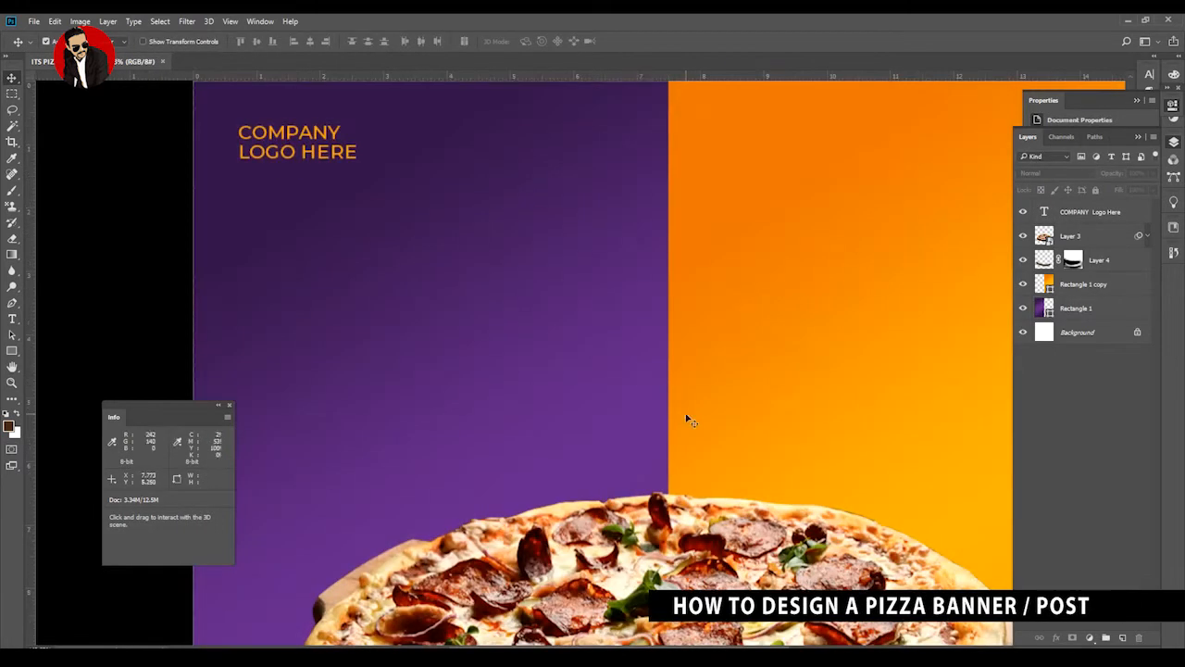
key(t)
click(476, 266)
text(PI)
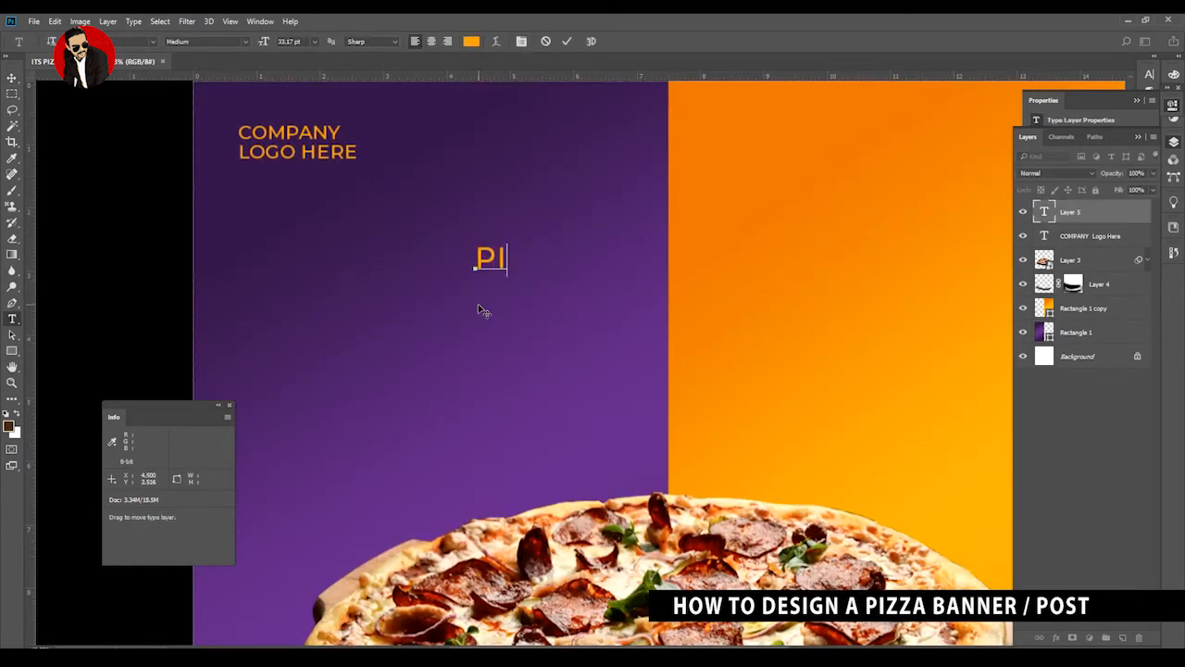
text(ZZA)
click(12, 77)
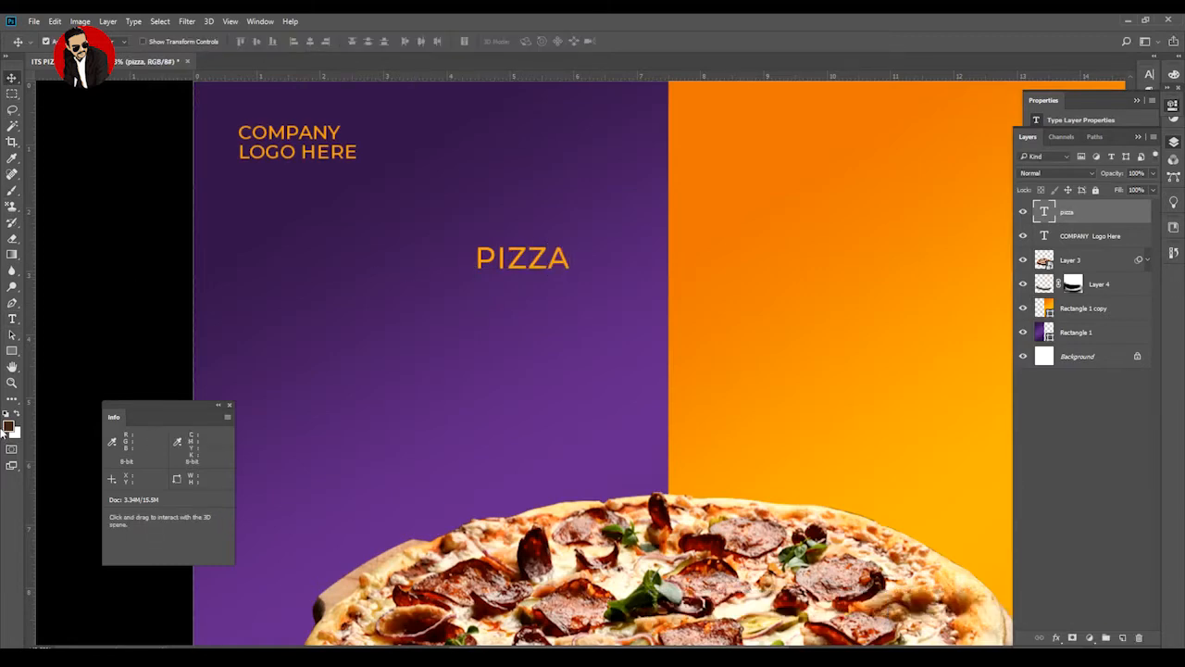
key(ctrl+BackSpace)
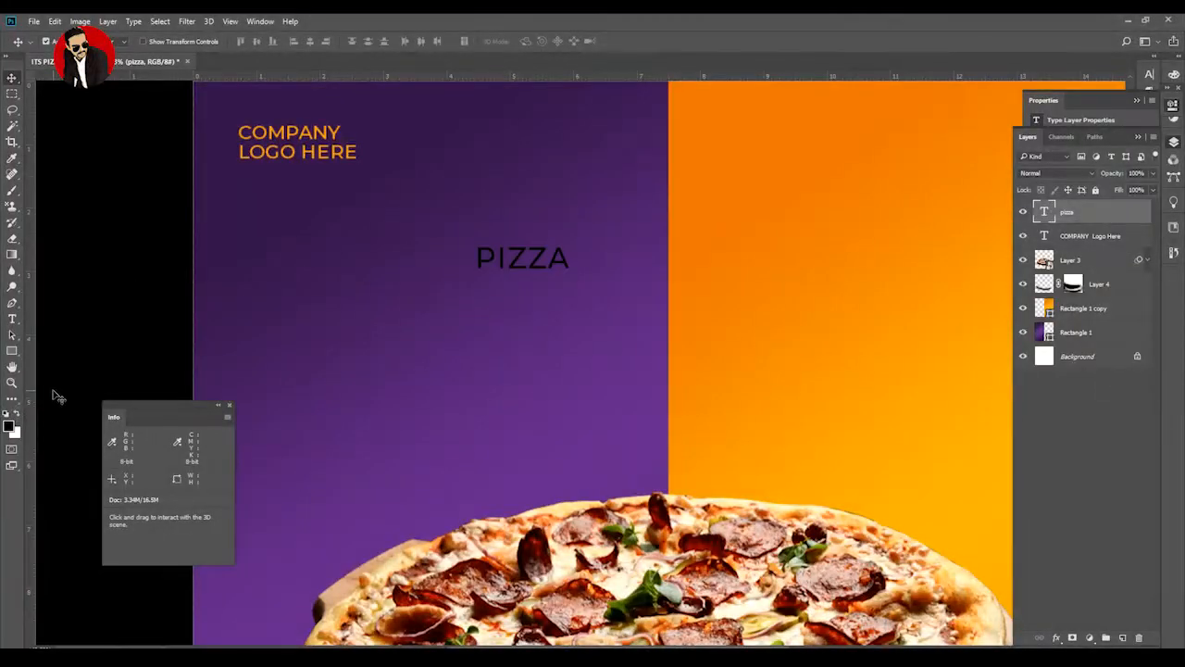
Enlarge the PIZZA text proportionally to about 477% and move it so it spans the purple and orange halves.
key(ctrl+t)
drag(569, 273, 898, 487)
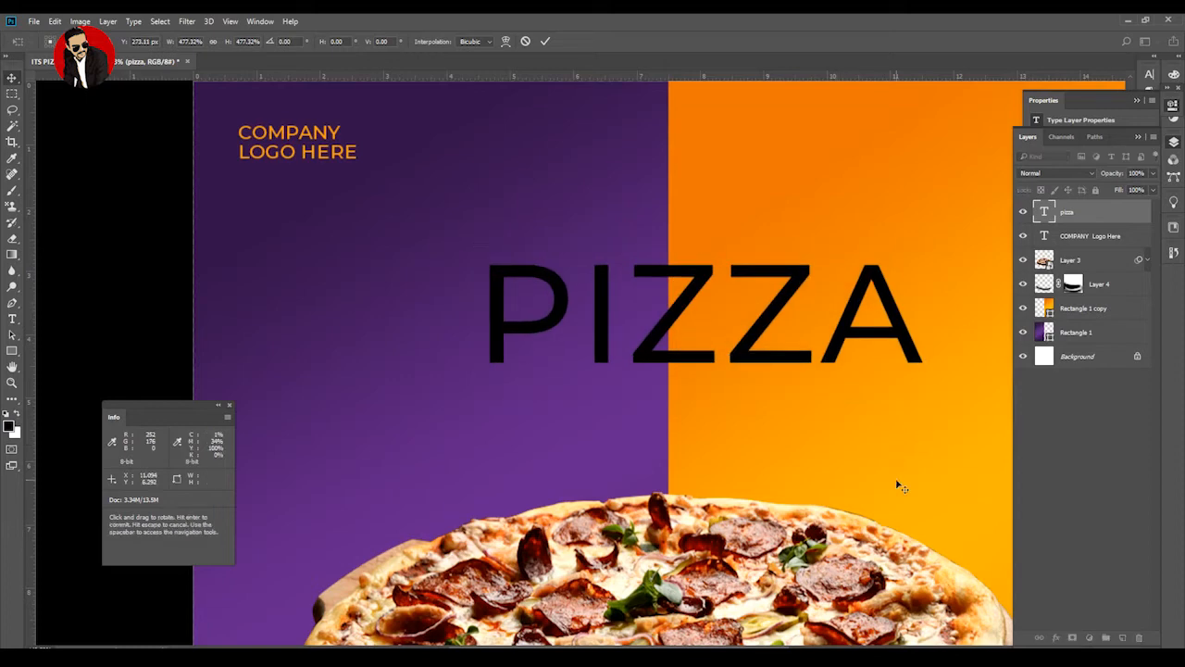
key(Return)
drag(791, 383, 712, 371)
key(ctrl+minus)
Change the font of the whole PIZZA text to a heavy, rounded display typeface.
double_click(1044, 212)
click(153, 42)
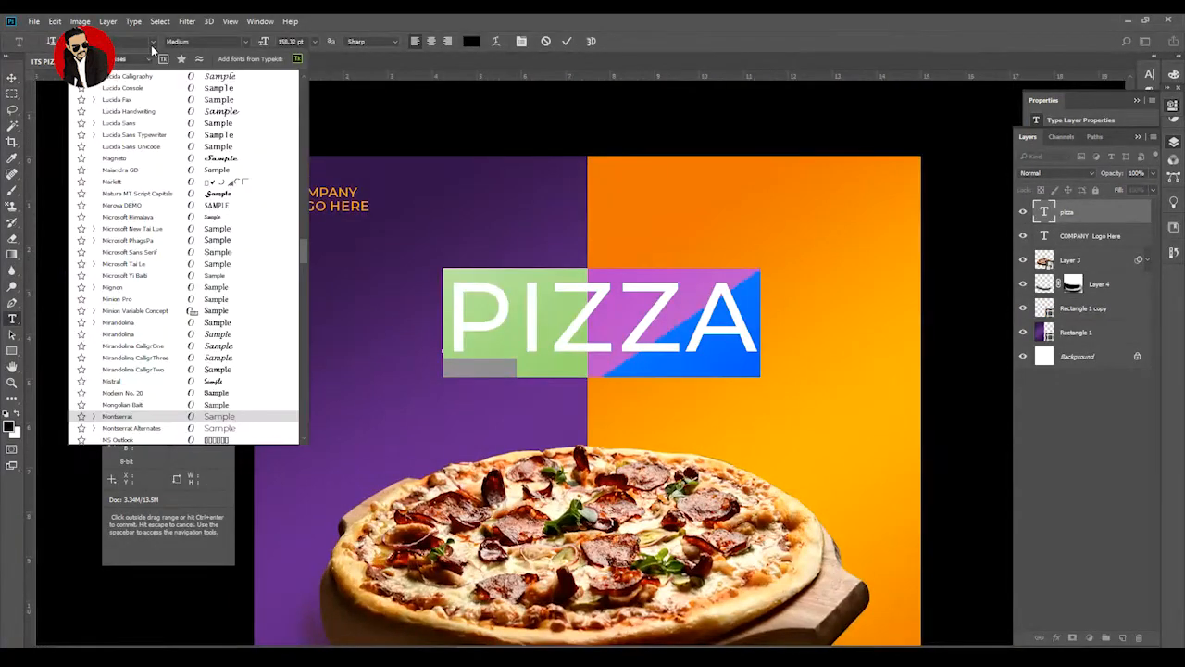
scroll(181, 154, up, 15)
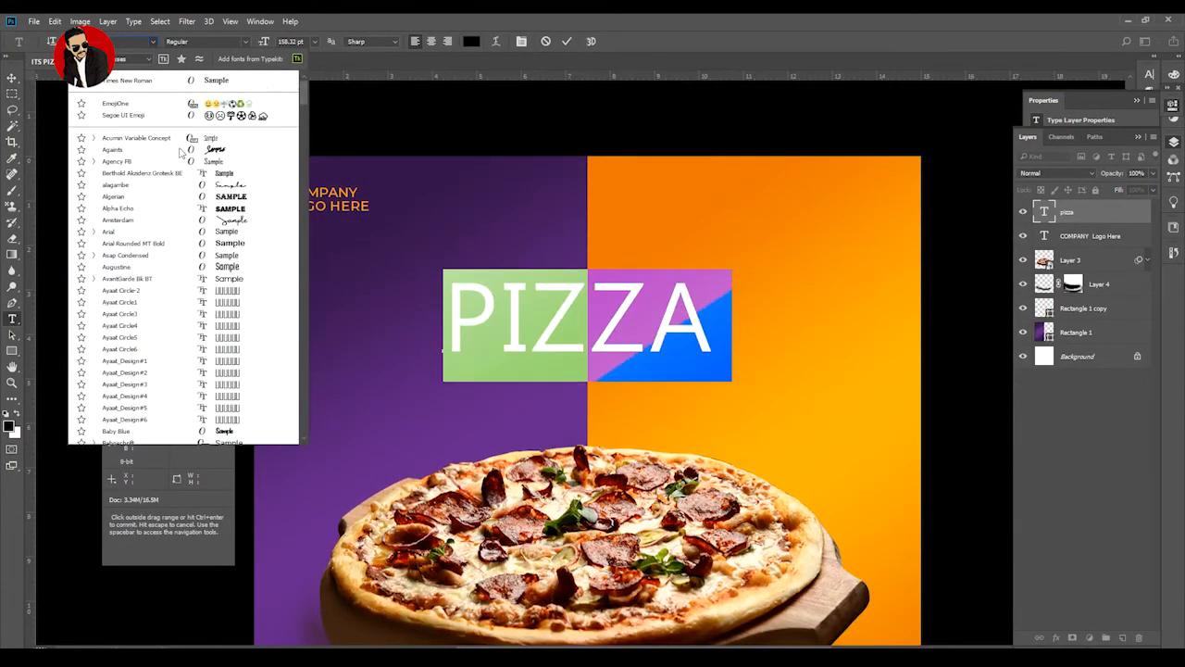
scroll(181, 152, down, 5)
click(295, 302)
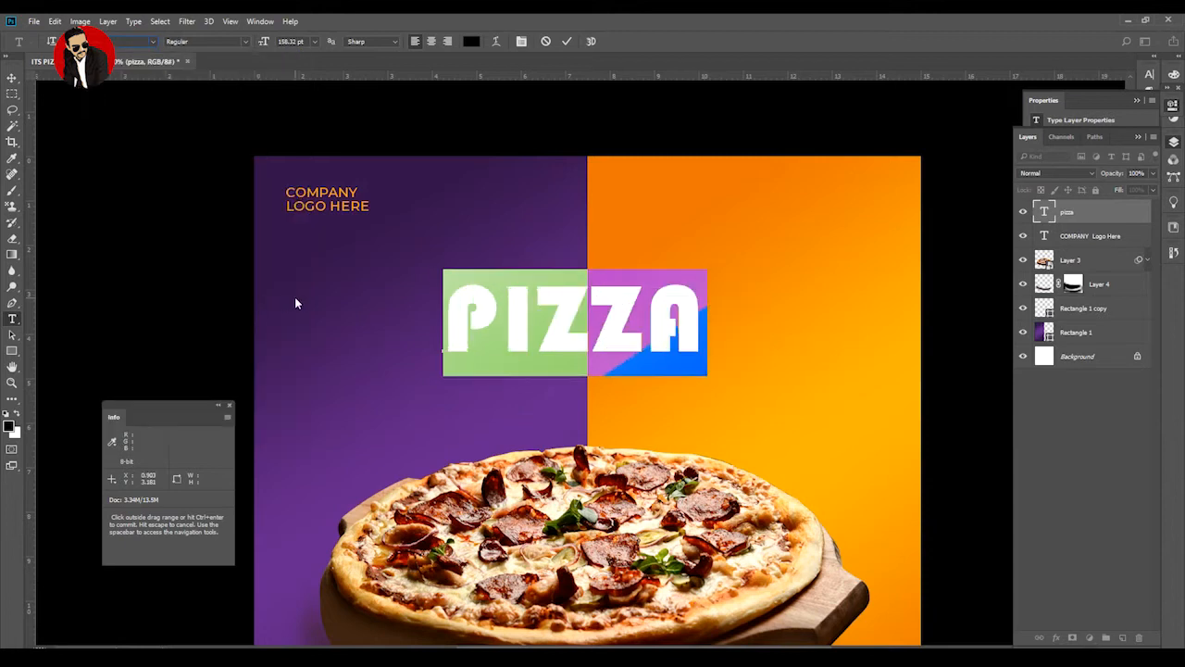
Enlarge the PIZZA text slightly and centre it over the boundary between the purple and orange halves.
key(ctrl+Return)
key(ctrl+t)
mouse_move(718, 256)
mouse_down()
mouse_move(708, 238)
mouse_move(730, 259)
mouse_up()
key(ctrl+z)
key(Return)
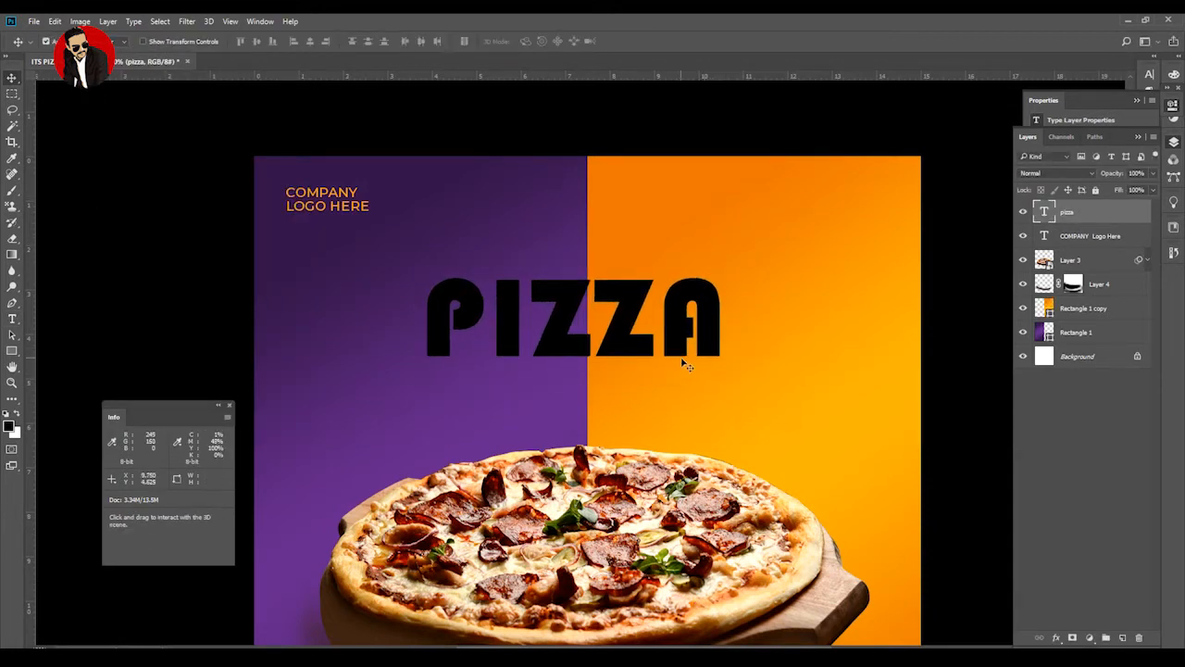
drag(684, 362, 693, 357)
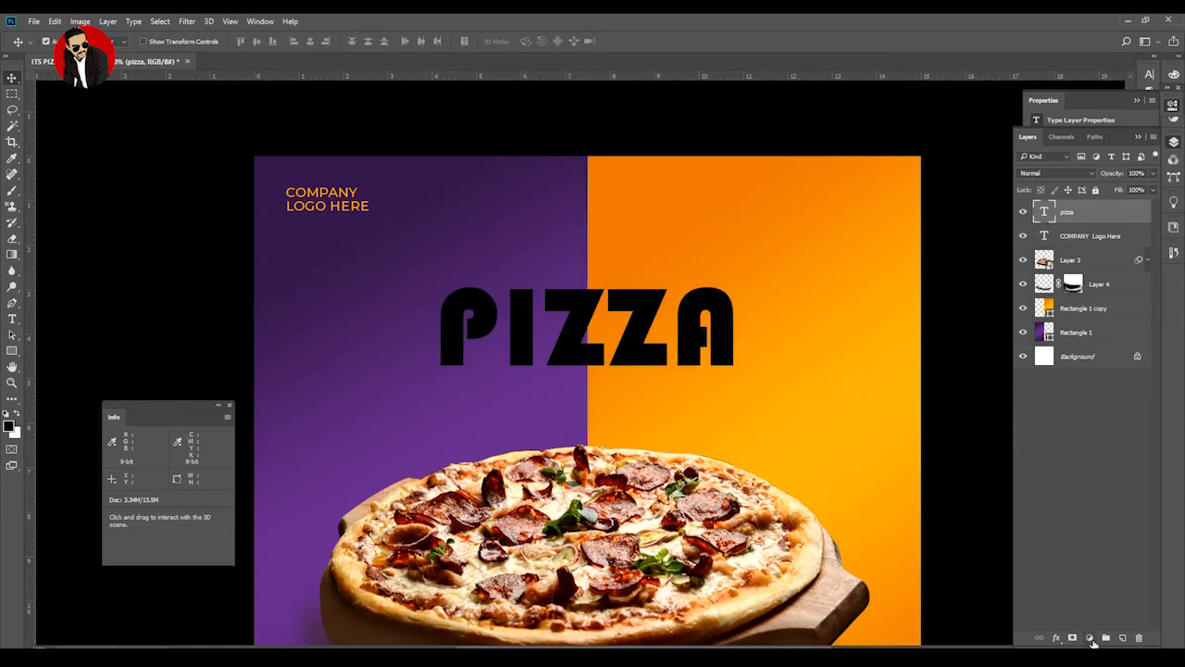
Apply a white Color Overlay at 100% opacity to the PIZZA text layer.
click(1092, 639)
click(1058, 638)
click(1059, 639)
click(1082, 575)
drag(600, 136, 866, 351)
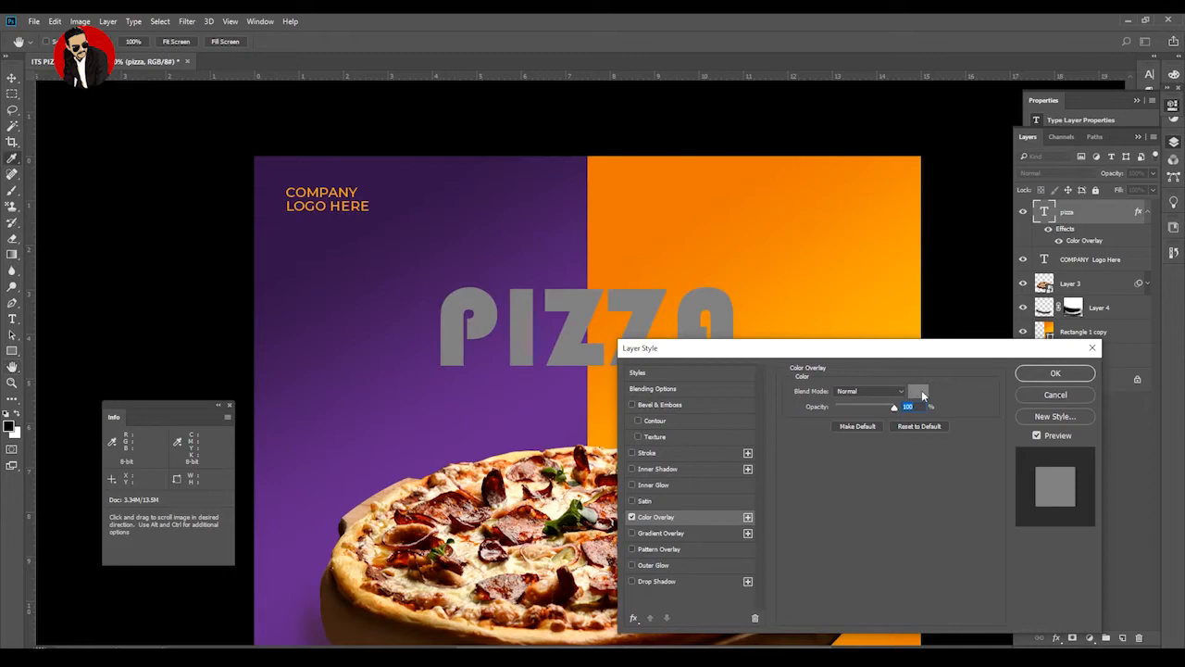
click(922, 395)
click(809, 275)
click(1087, 266)
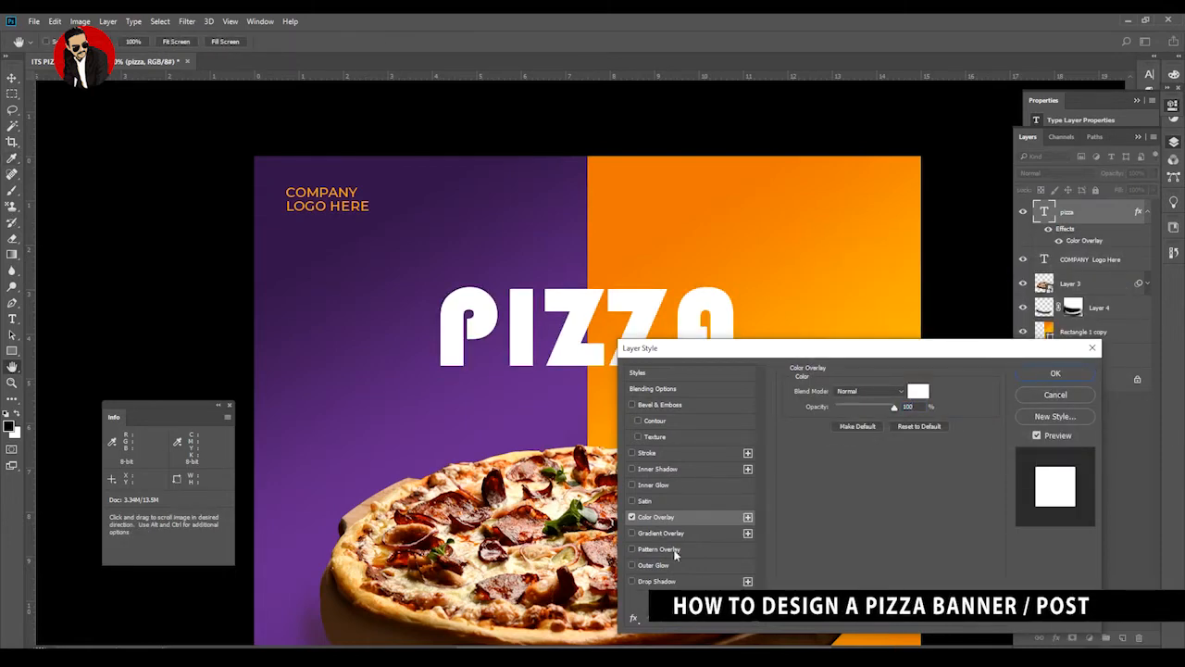
key(Return)
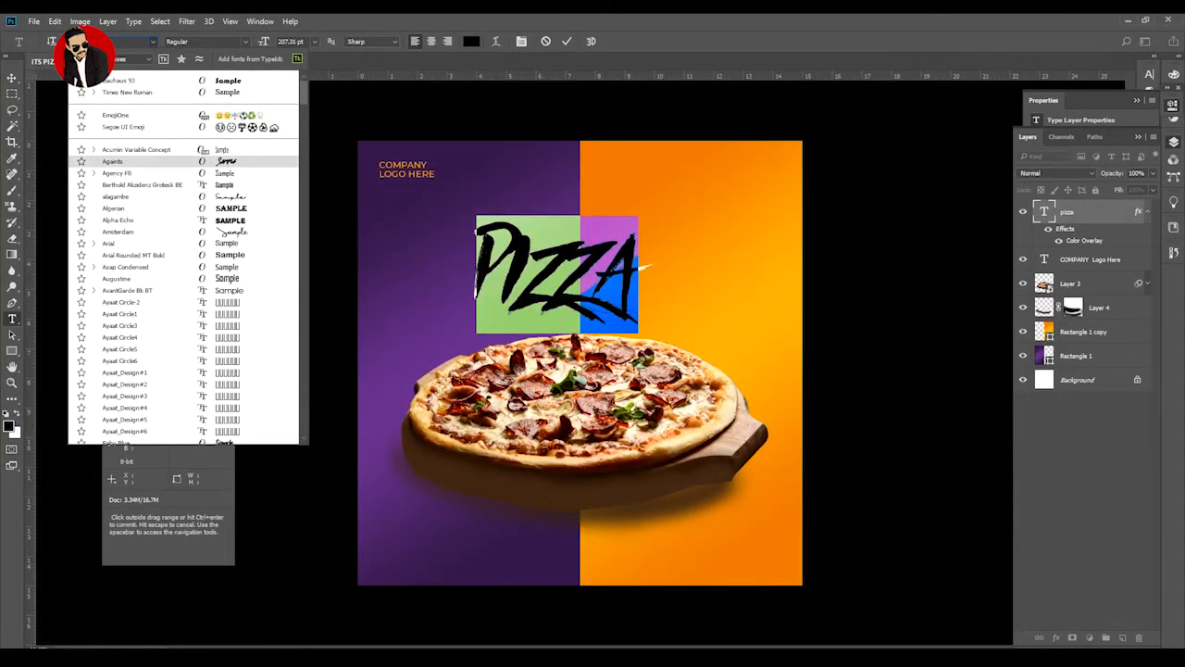
Browse the available fonts for the whole PIZZA text and set it to Brushot Bold.
click(535, 265)
key(ctrl+a)
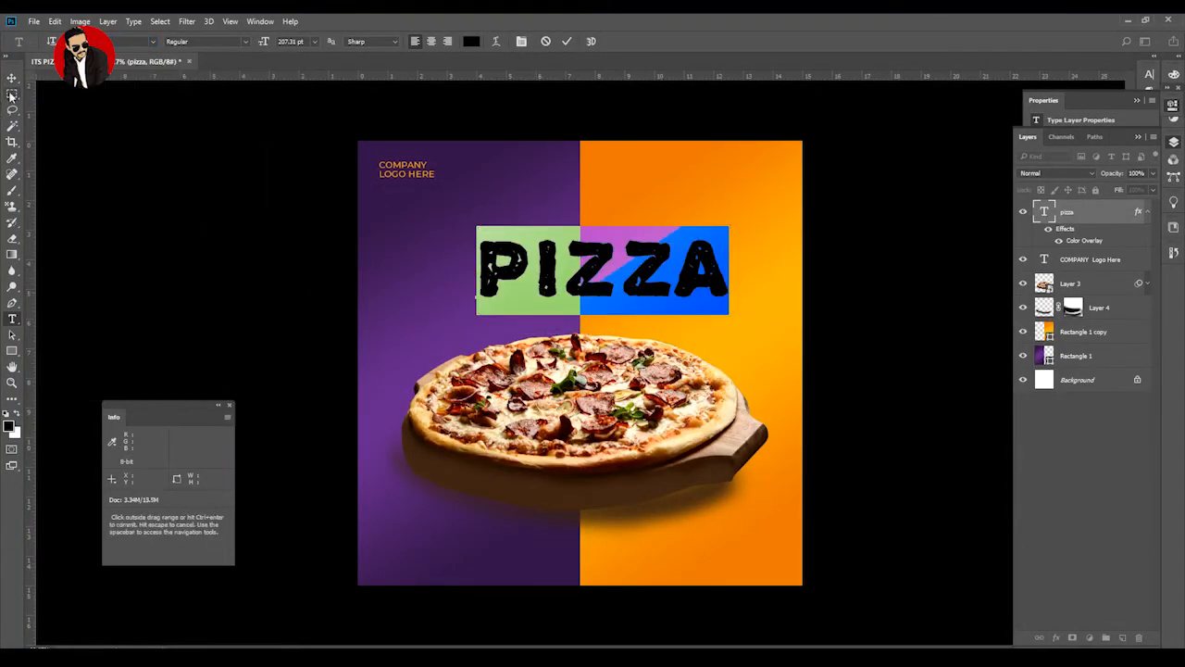
key(ctrl+h)
key(ctrl+t)
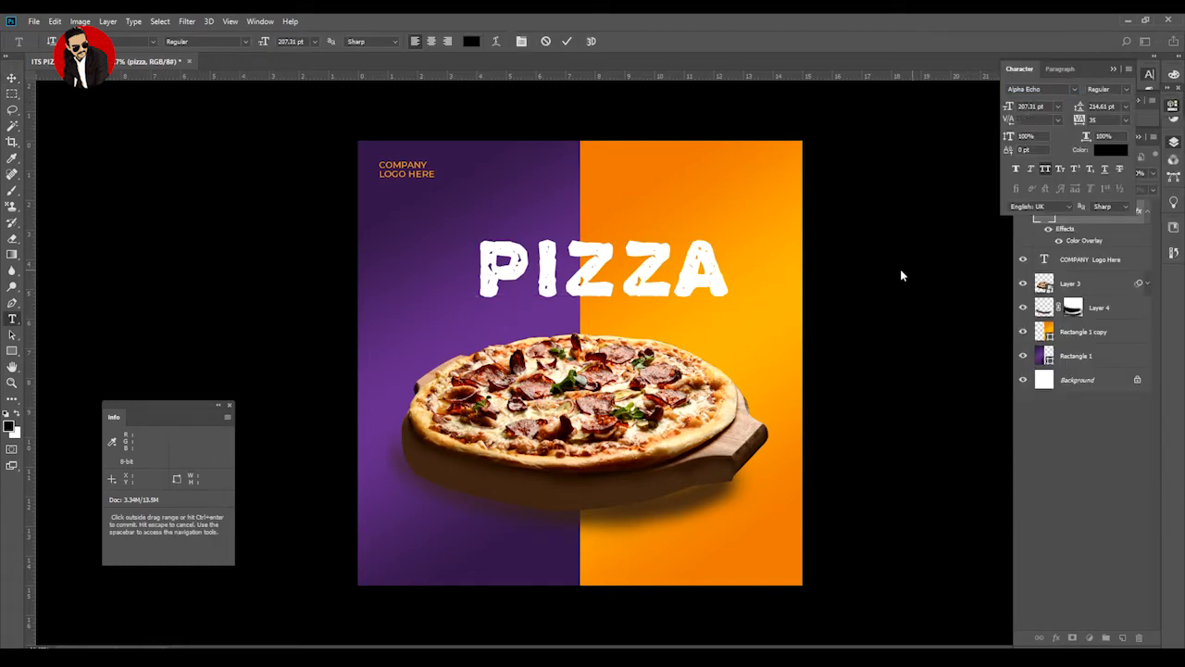
click(1074, 89)
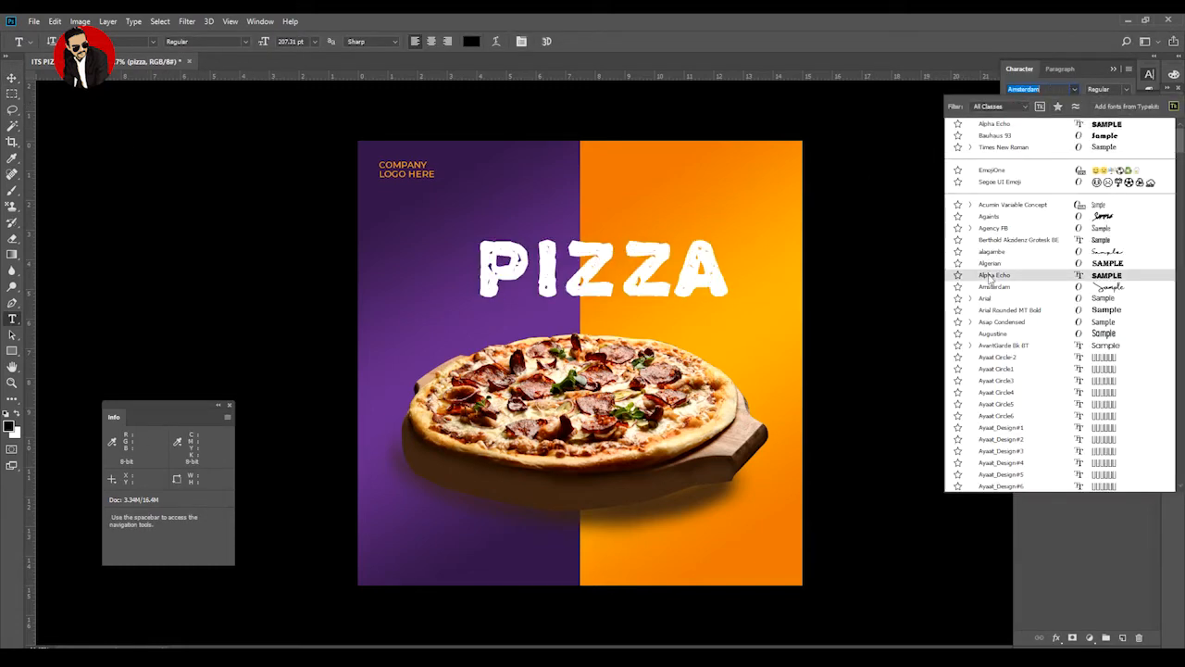
key(Down)
key(Down)
key(Down)
key(Down)
key(Down)
key(Down)
key(Down)
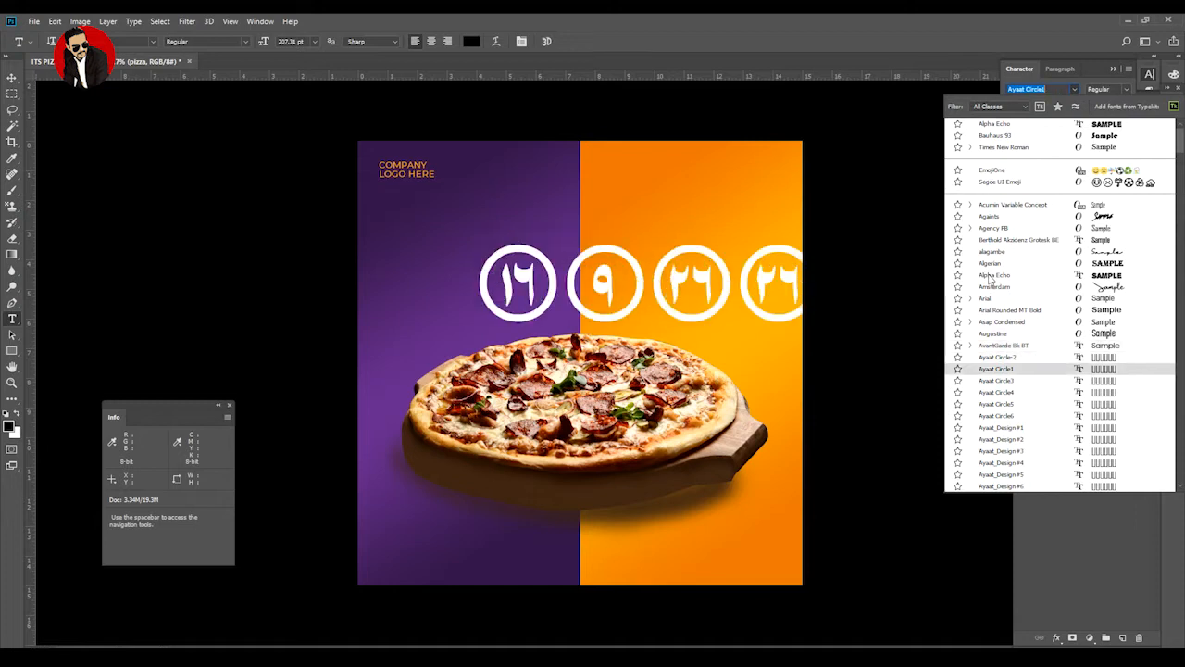
key(Down)
key(Down)
key(Down)
key(Down)
key(Down)
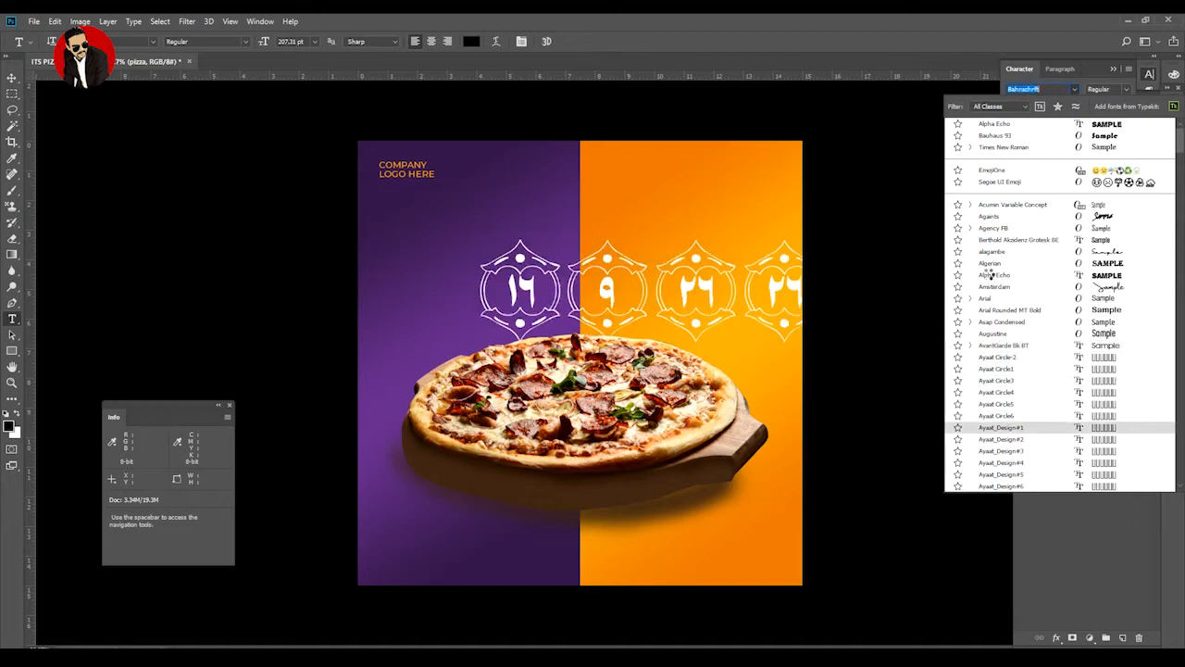
key(Down)
key(Down)
key(Down)
key(Down)
key(Down)
key(Down)
key(Down)
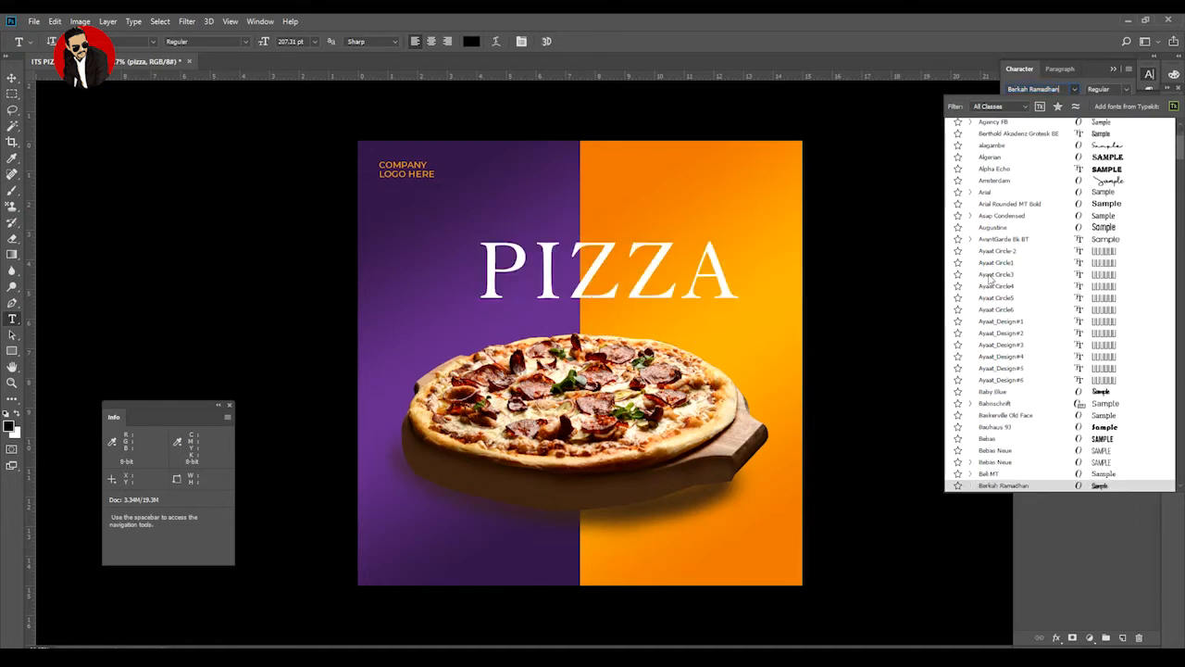
key(Down)
key(Down)
key(Down)
key(Down)
key(Down)
key(Down)
key(Down)
key(Down)
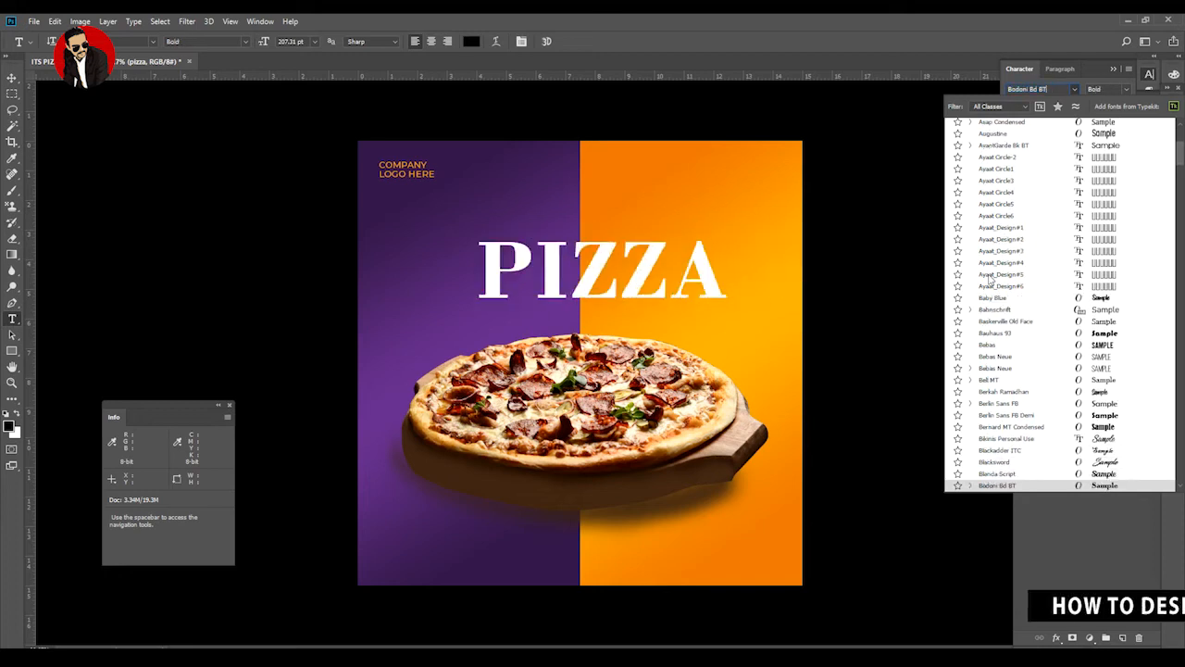
key(Down)
key(Down)
key(Down)
key(Down)
key(Down)
key(Down)
key(Down)
key(Down)
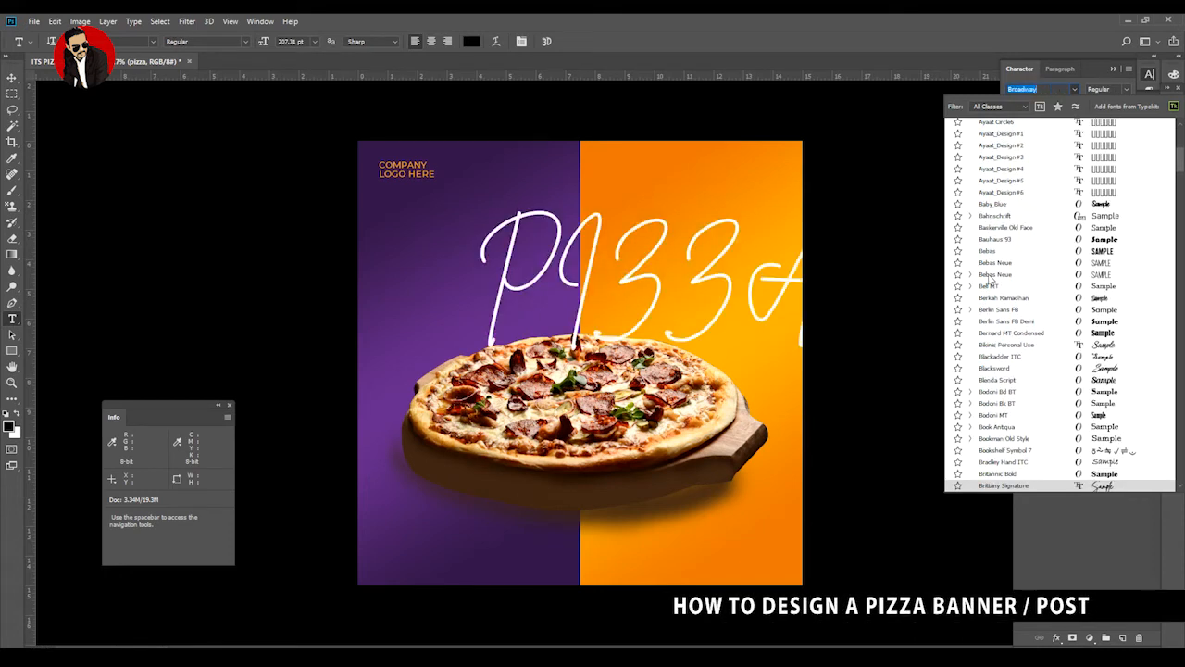
key(Down)
key(Down)
key(Down)
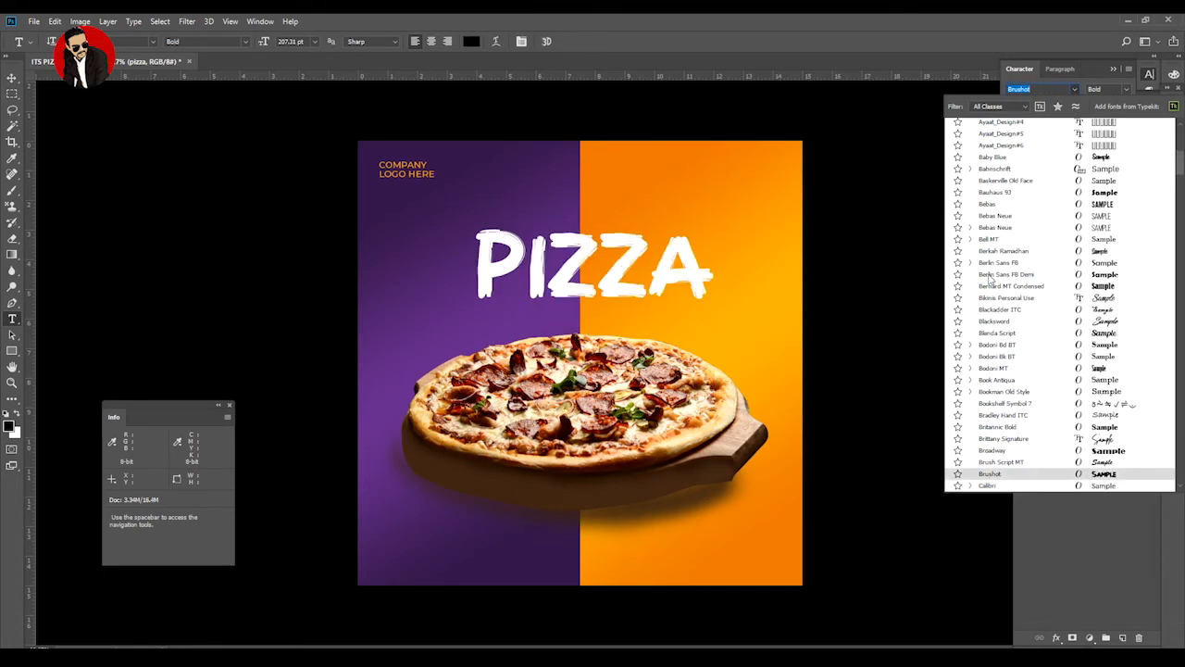
key(Return)
click(12, 77)
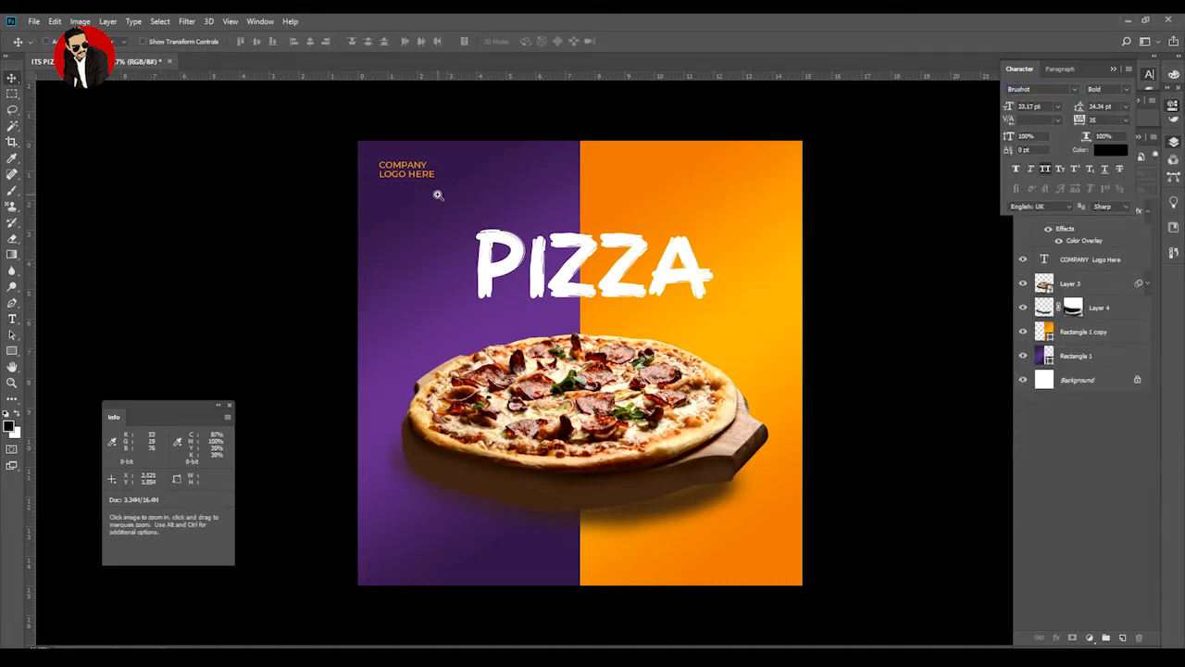
Enlarge the PIZZA text slightly to about 218 pt above the pizza.
scroll(582, 244, up, 2)
drag(781, 383, 861, 363)
scroll(701, 384, down, 1)
Duplicate the PIZZA text layer, shift the copy towards the purple half, and change its text to ITS.
drag(1065, 212, 1122, 637)
drag(587, 394, 449, 392)
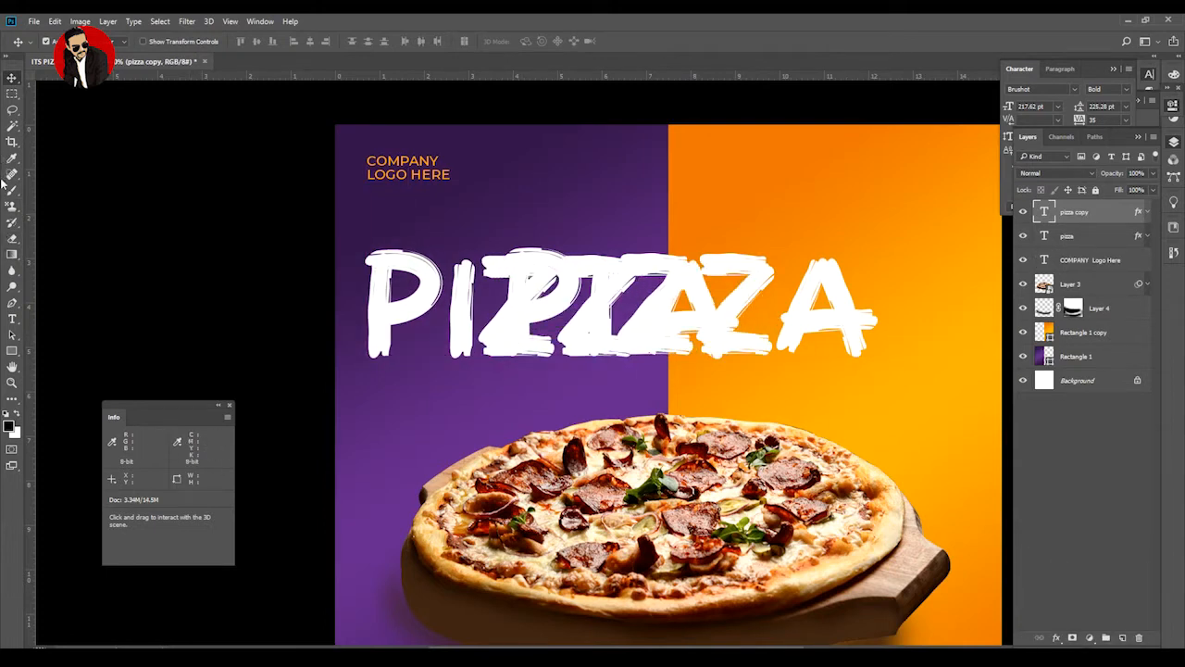
click(12, 318)
double_click(419, 289)
text(ITS)
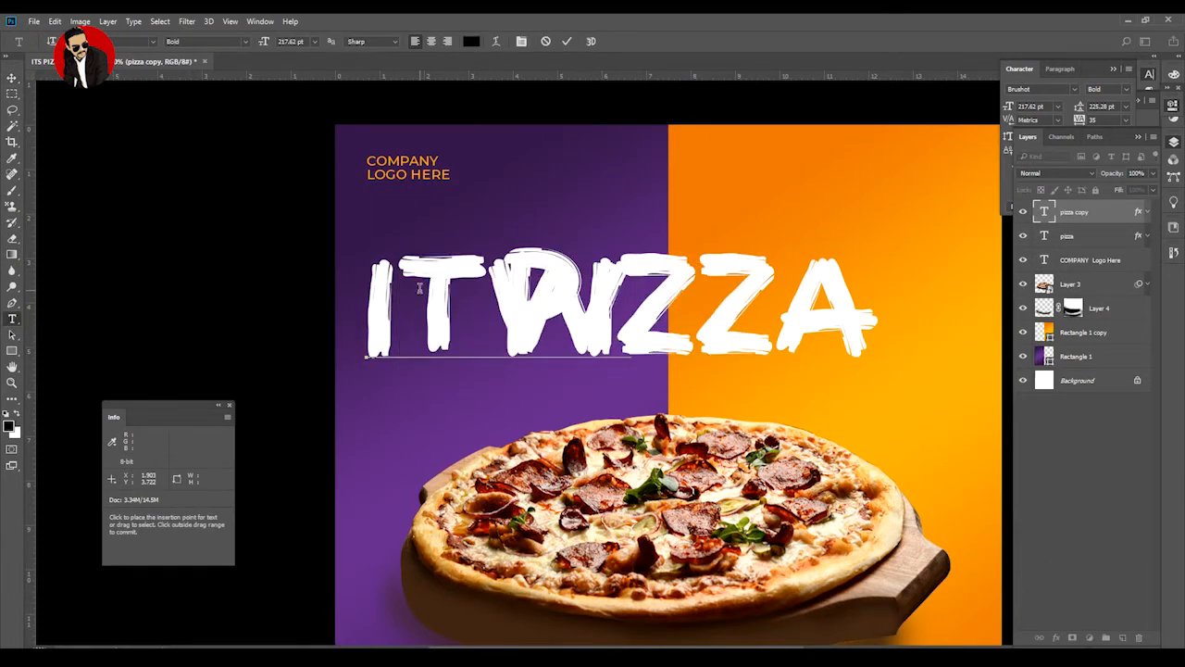
key(ctrl+Return)
Move the ITS text onto the purple half so it overlaps the lower part of the P in PIZZA.
key(v)
drag(418, 288, 356, 250)
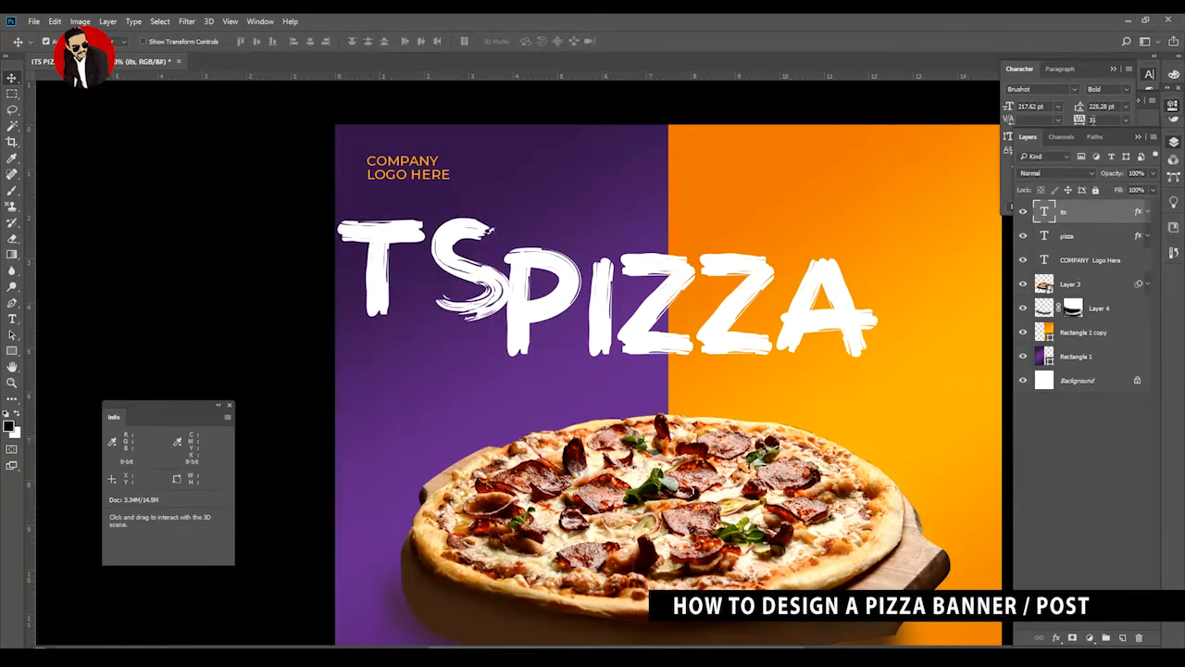
click(1098, 71)
drag(497, 316, 608, 371)
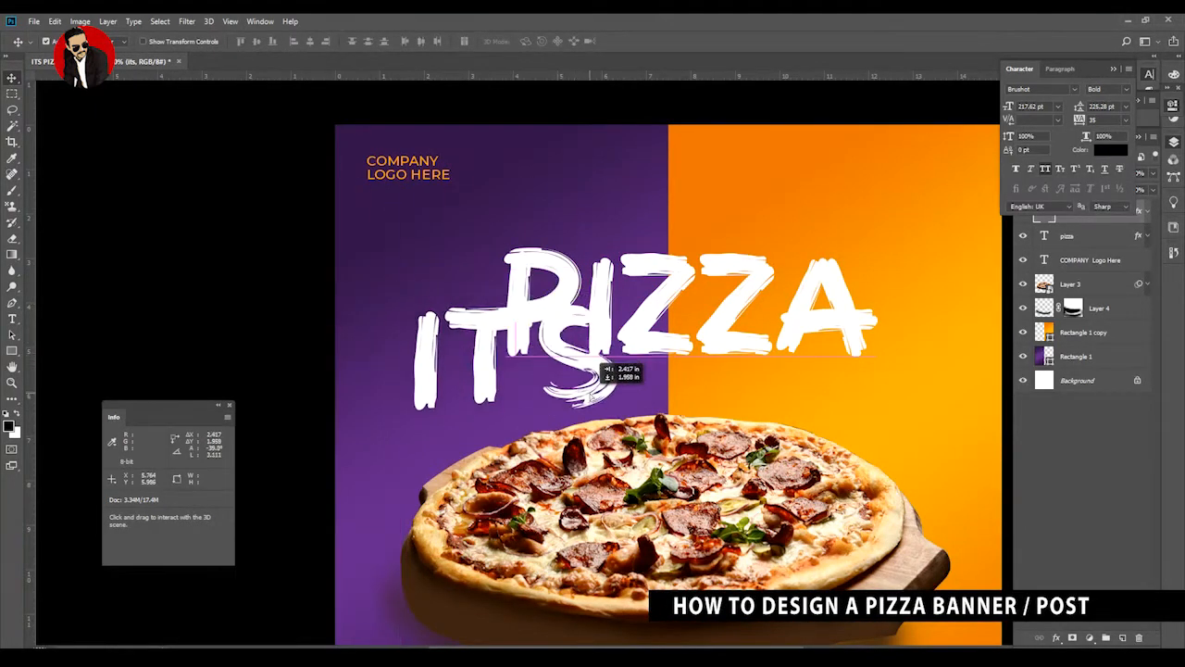
Set the text colour of the whole ITS word to orange f18700, sampled from the background.
click(11, 321)
double_click(520, 364)
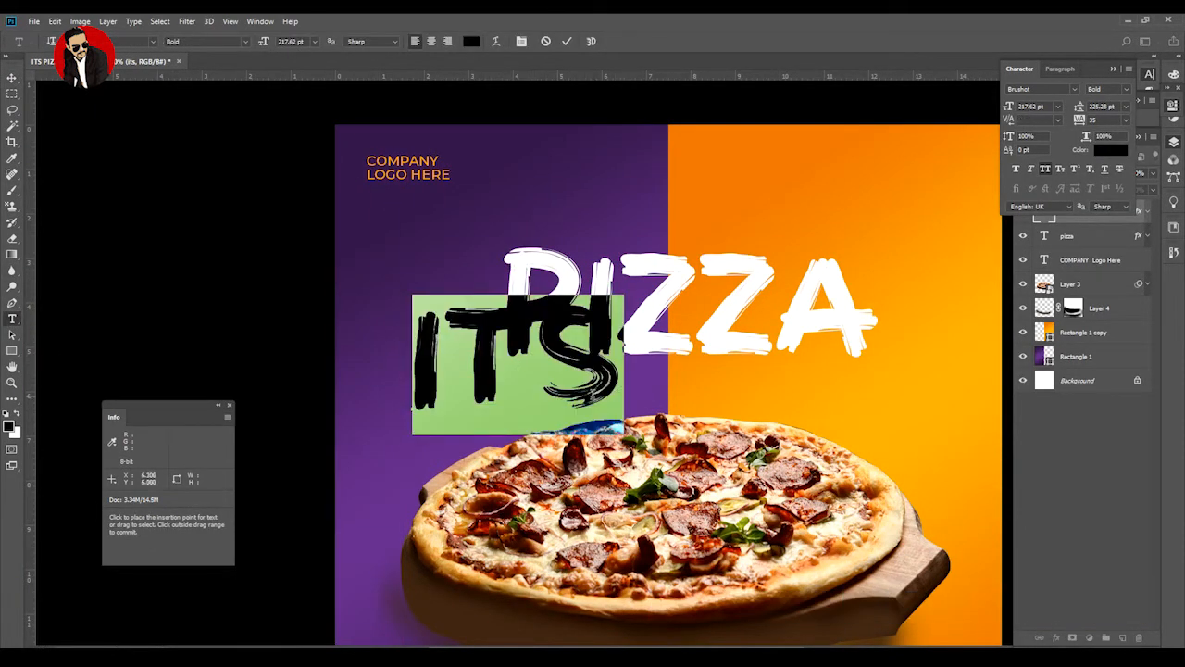
scroll(611, 225, down, 1)
click(471, 41)
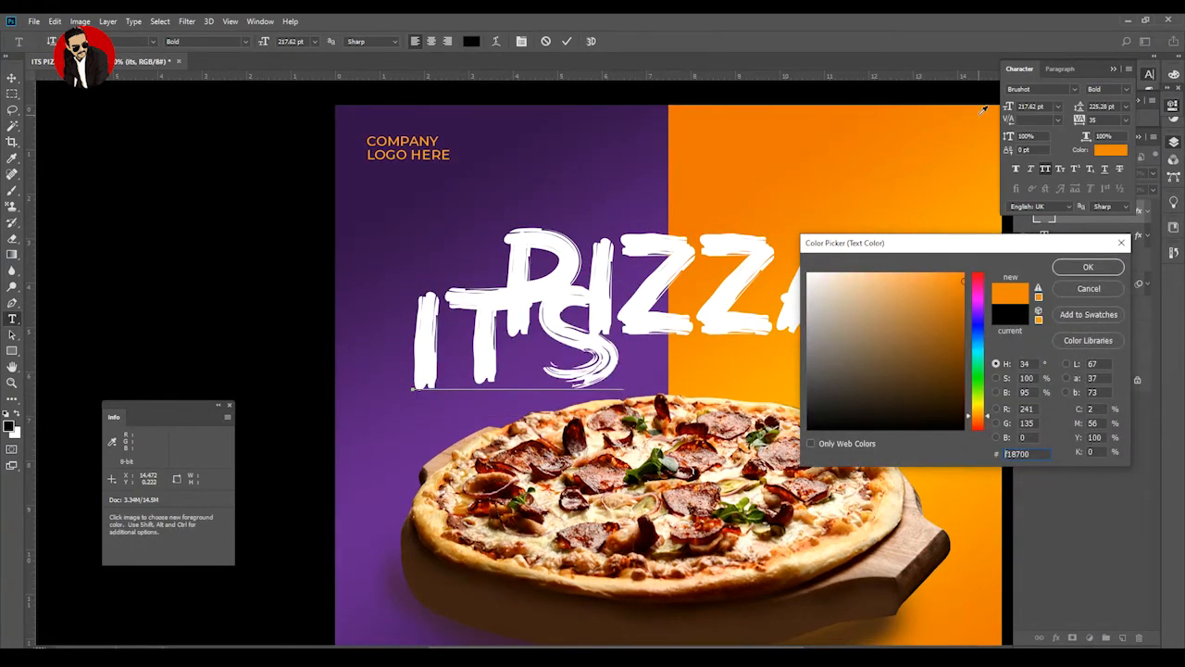
click(1088, 267)
key(ctrl+Return)
key(v)
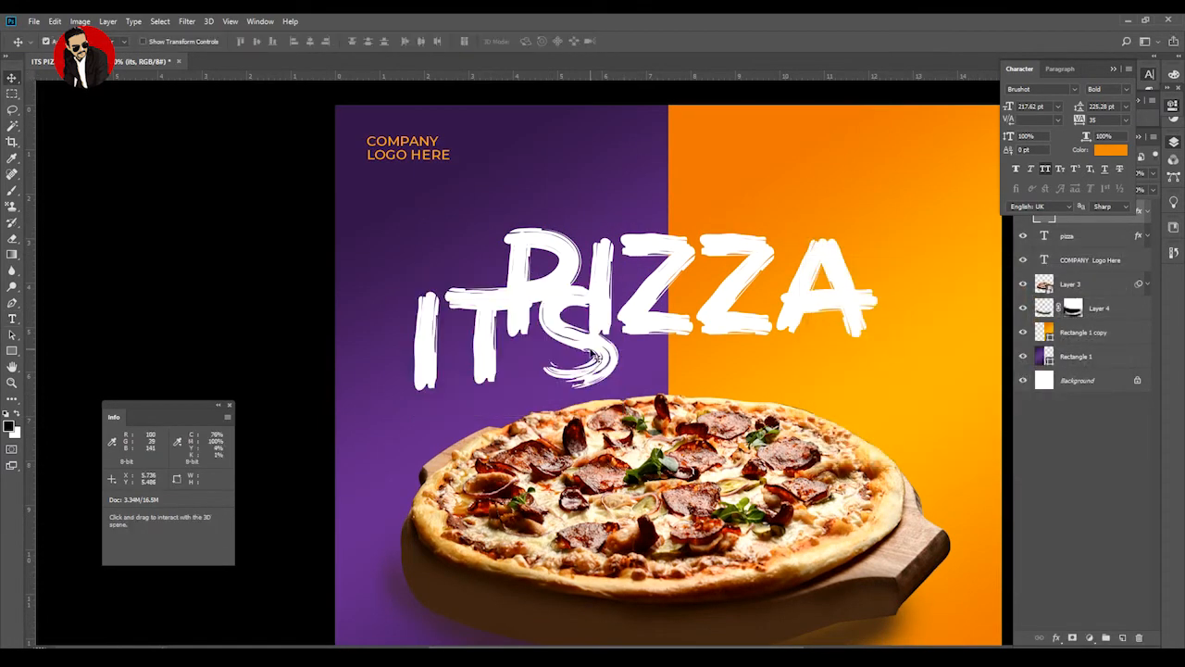
Delete the Color Overlay effect from the ITS text layer.
click(1144, 205)
click(1148, 213)
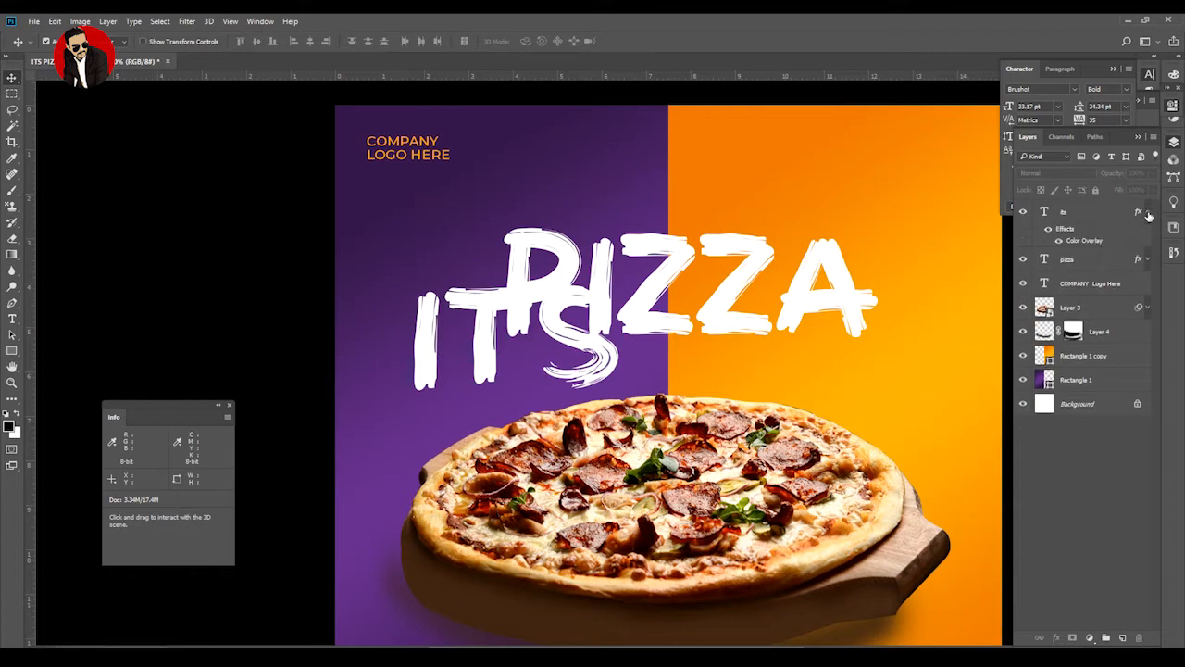
drag(1142, 635, 1141, 635)
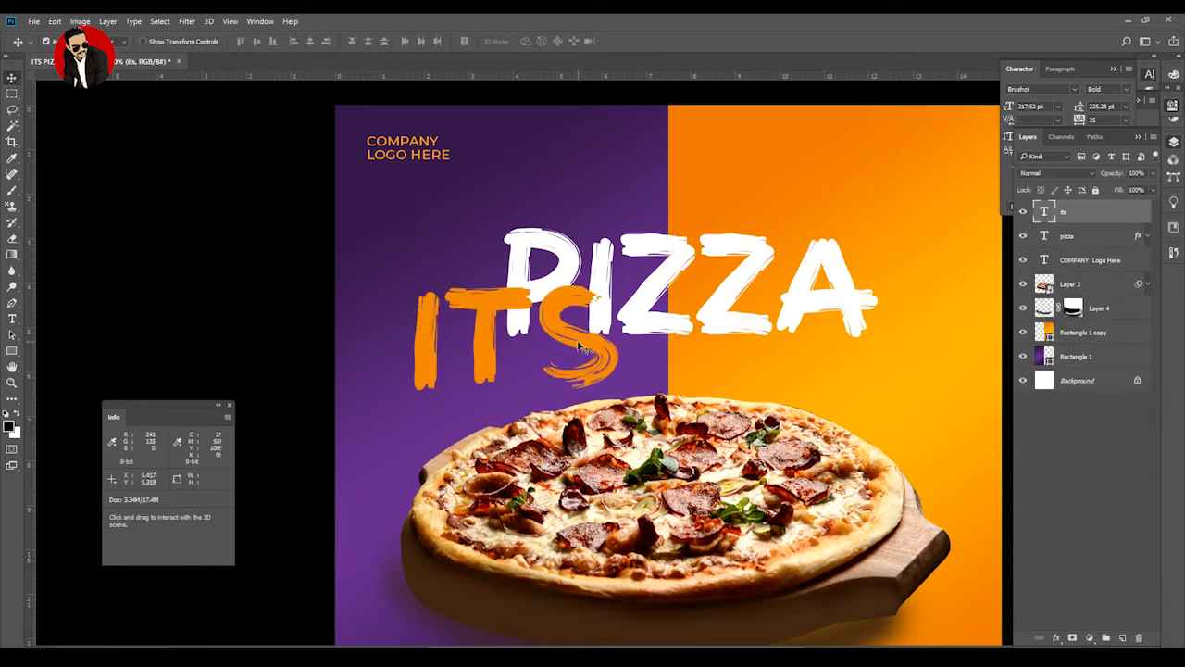
Scale the ITS text down proportionally to about 76 pt and place it beside the top of PIZZA's P.
key(ctrl+t)
drag(620, 413, 449, 370)
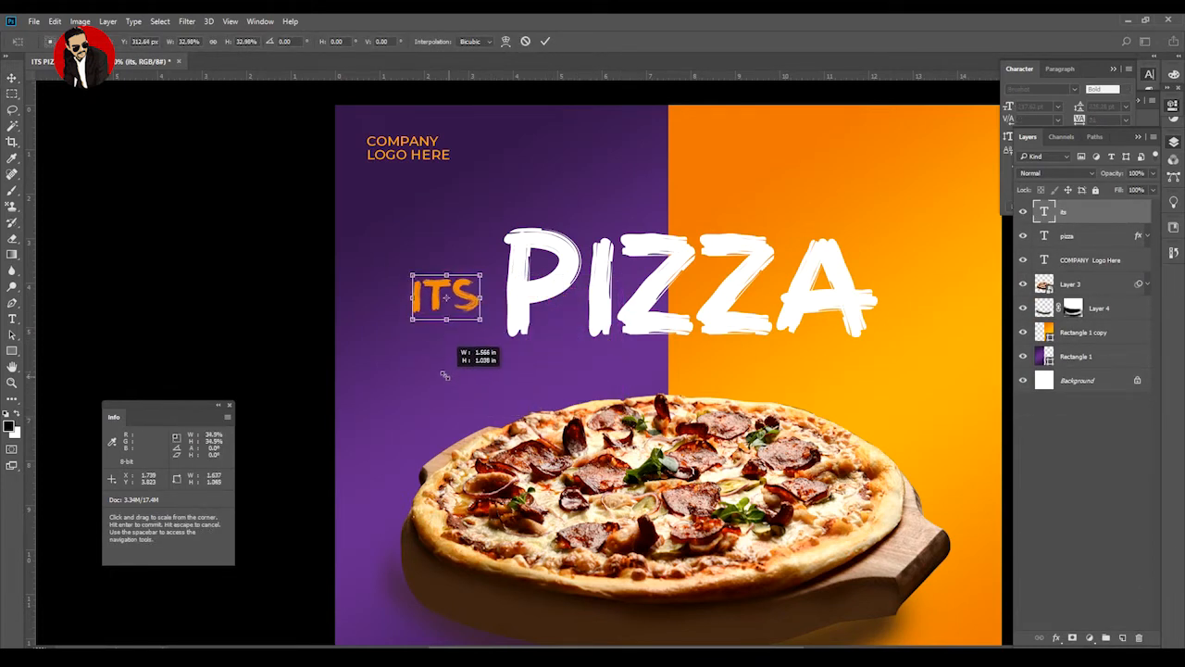
drag(450, 298, 426, 281)
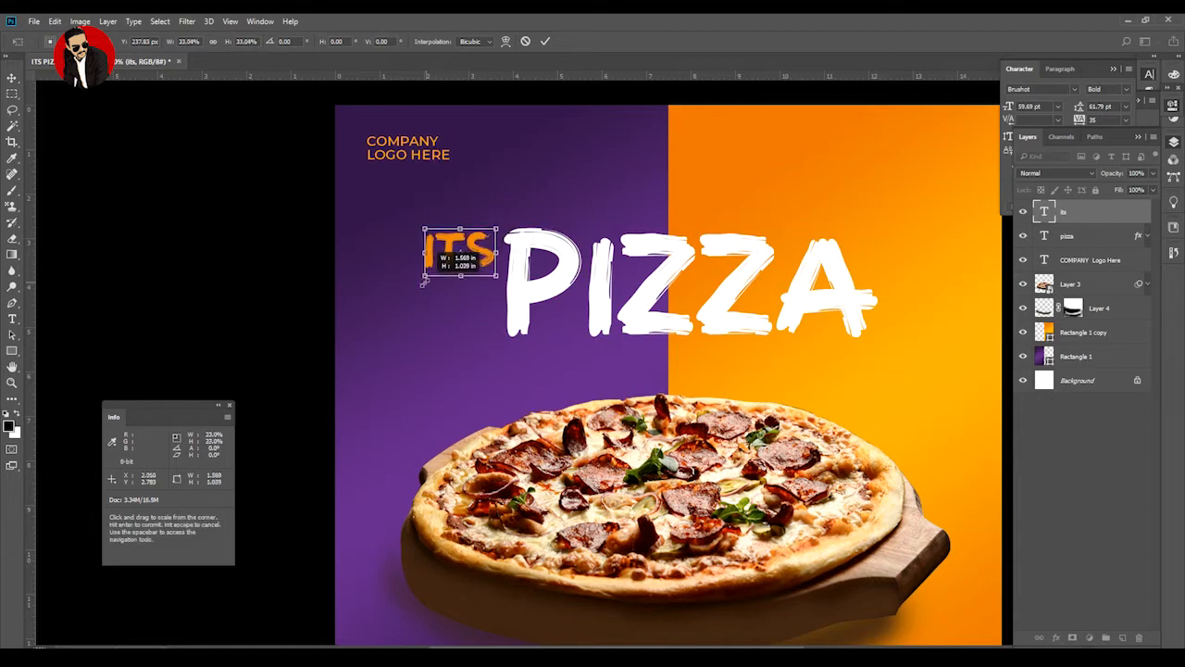
key(Return)
Move the ITS and PIZZA texts up slightly, farther from the pizza.
alt+click(643, 326)
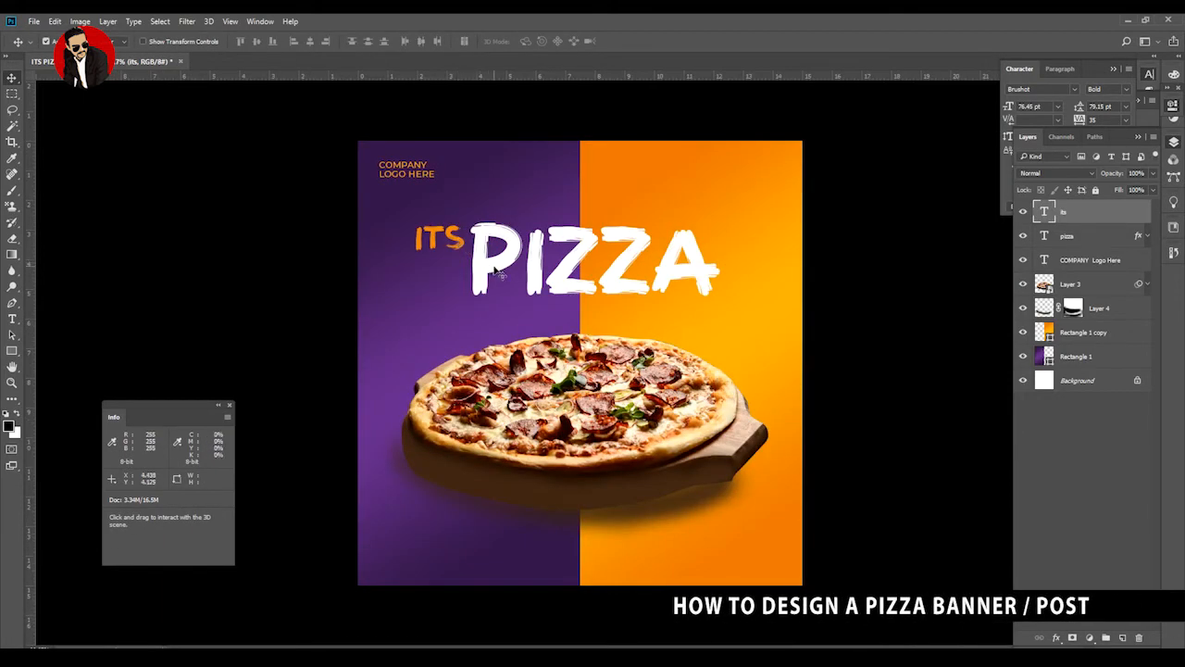
drag(493, 268, 507, 247)
drag(362, 154, 746, 424)
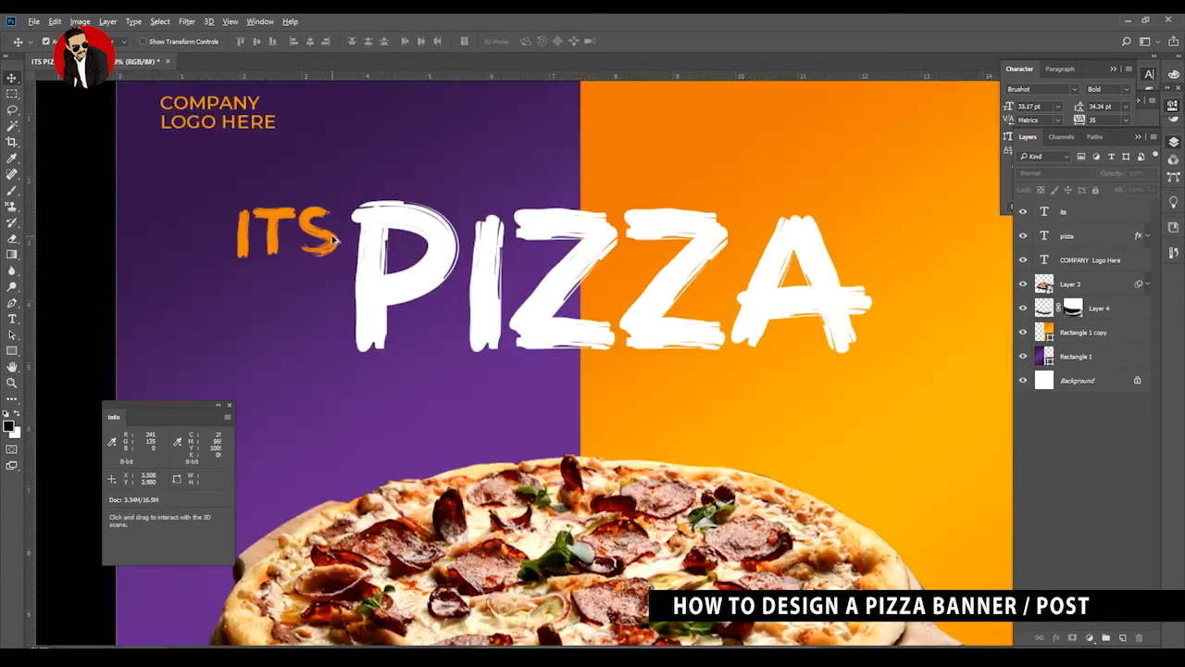
Duplicate the ITS text below the A of PIZZA and colour the copy purple, sampled from the background.
drag(328, 243, 833, 426)
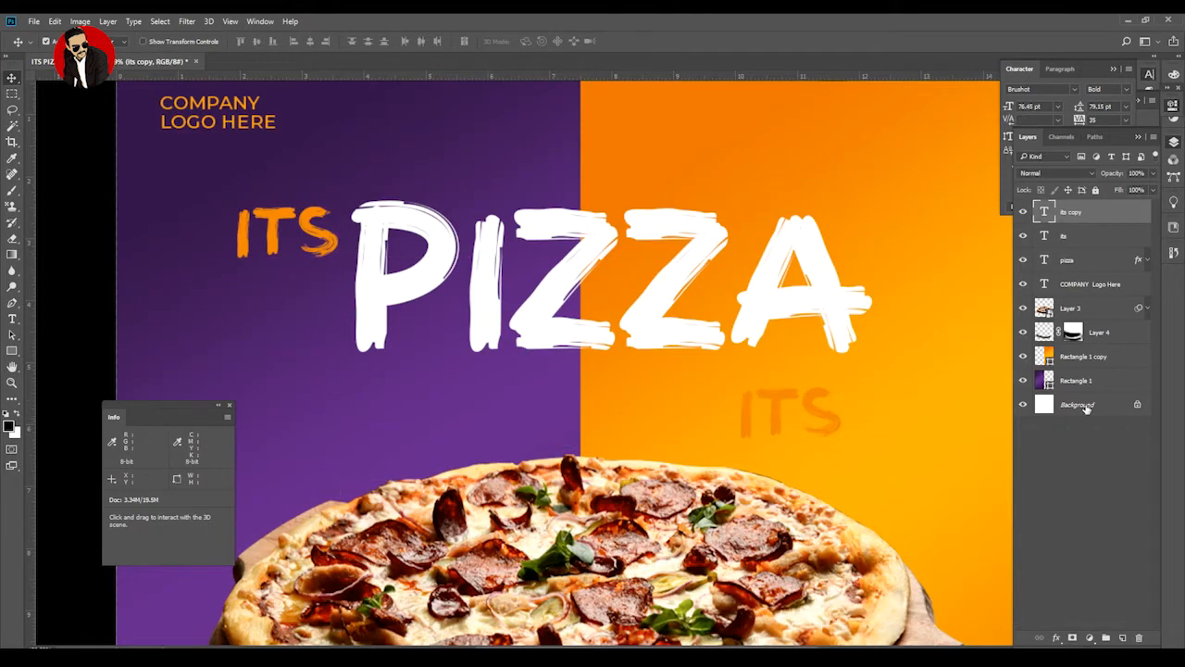
click(12, 321)
click(473, 42)
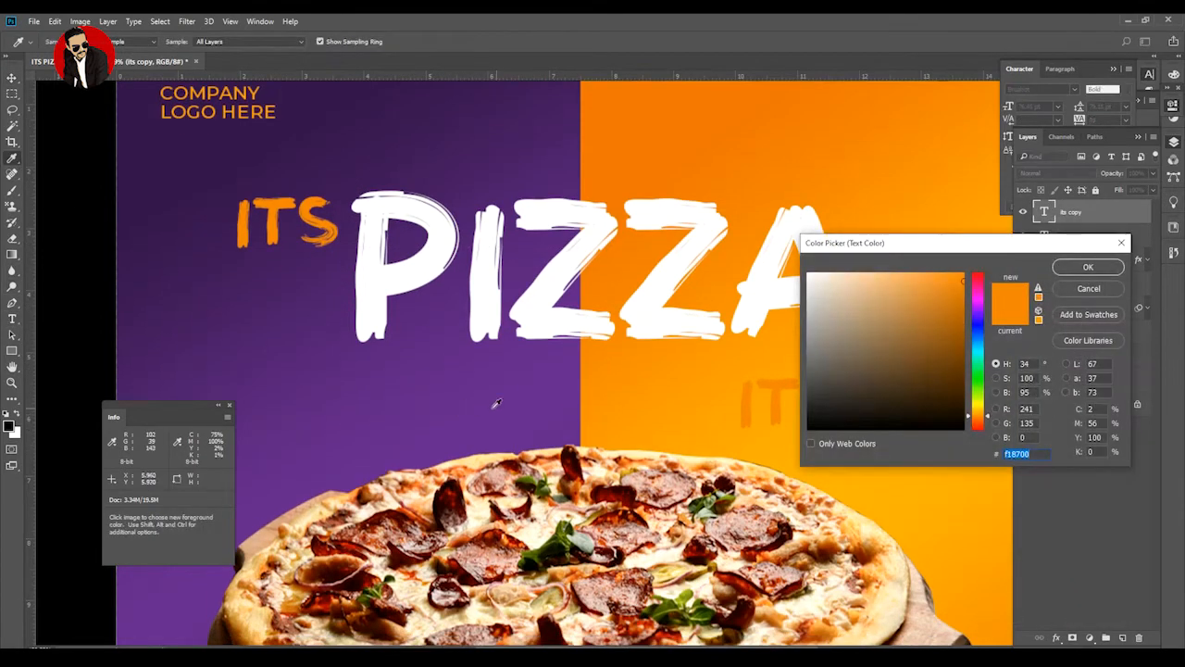
click(494, 405)
click(1069, 268)
Replace the wording of the purple ITS copy below PIZZA with TIME.
double_click(772, 396)
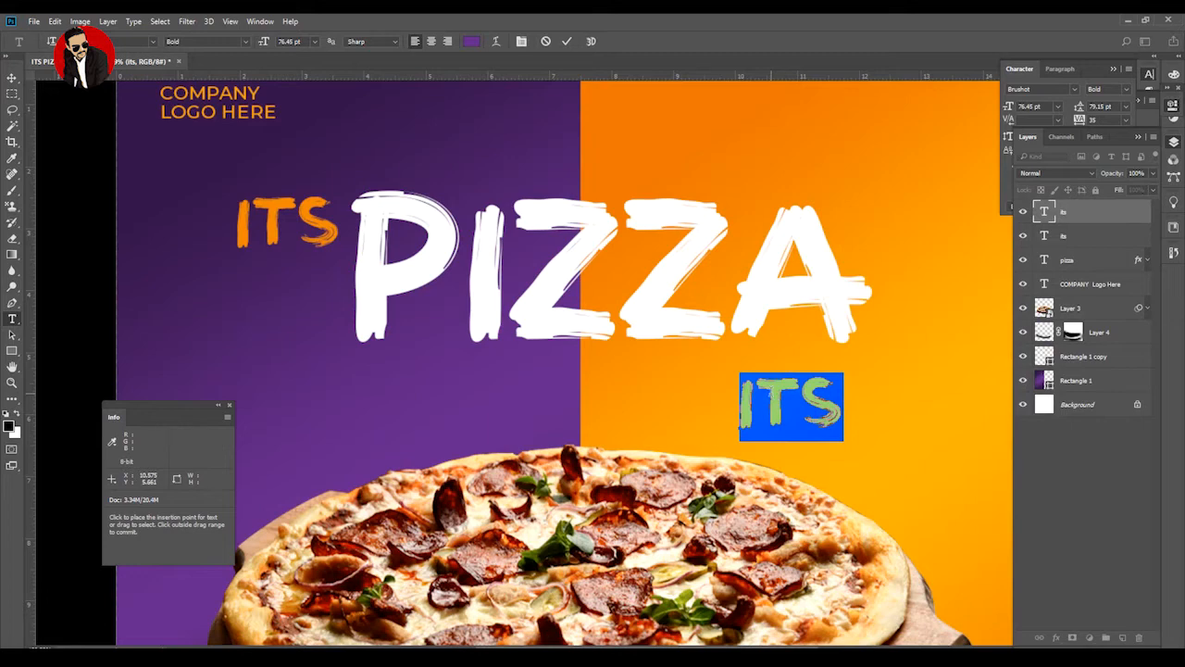
text(time)
key(BackSpace)
key(BackSpace)
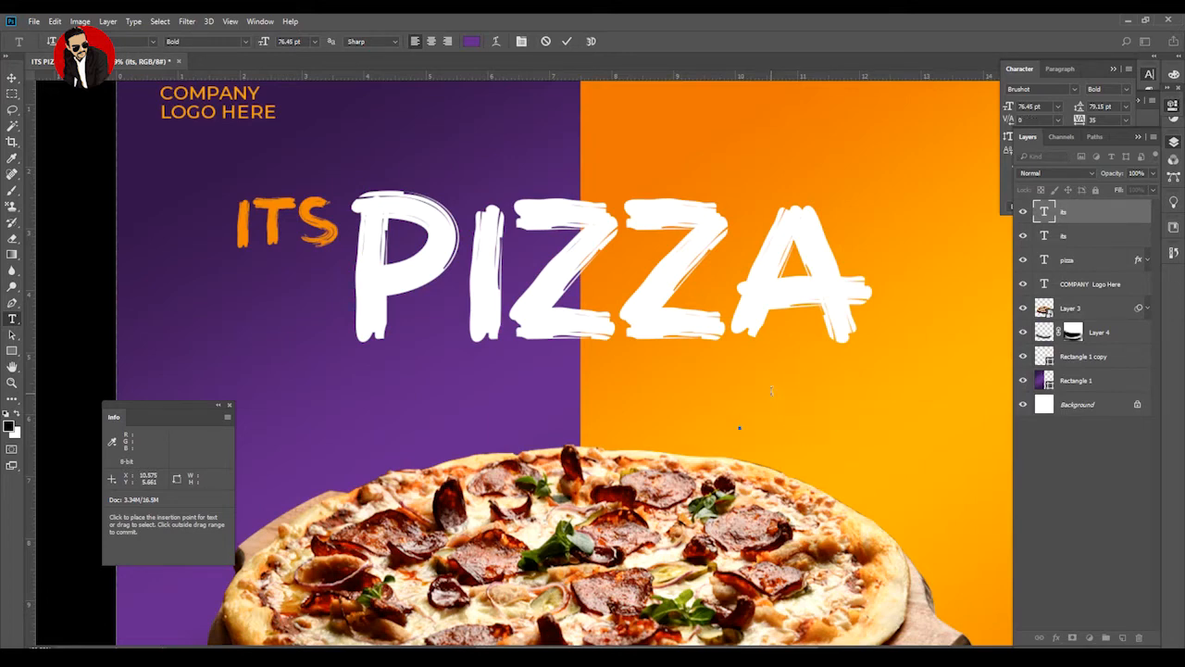
scroll(771, 394, down, 1)
key(ctrl+Return)
key(v)
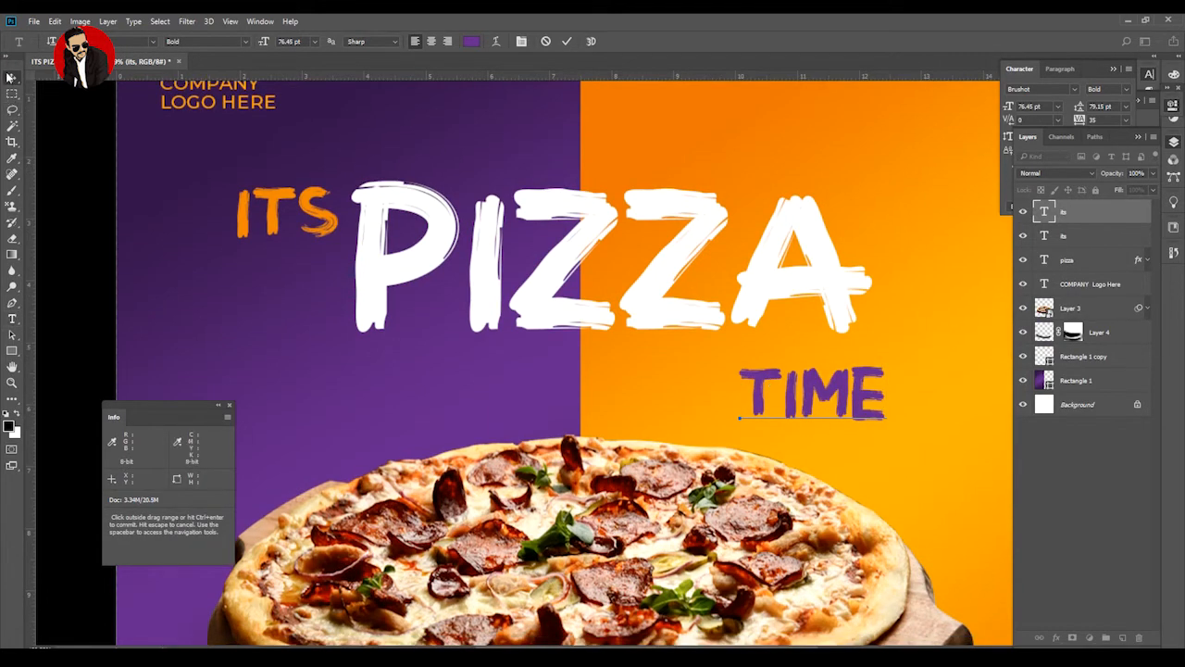
Set the purple TIME text in the Blacksword font with All Caps off.
click(796, 366)
click(834, 384)
double_click(833, 384)
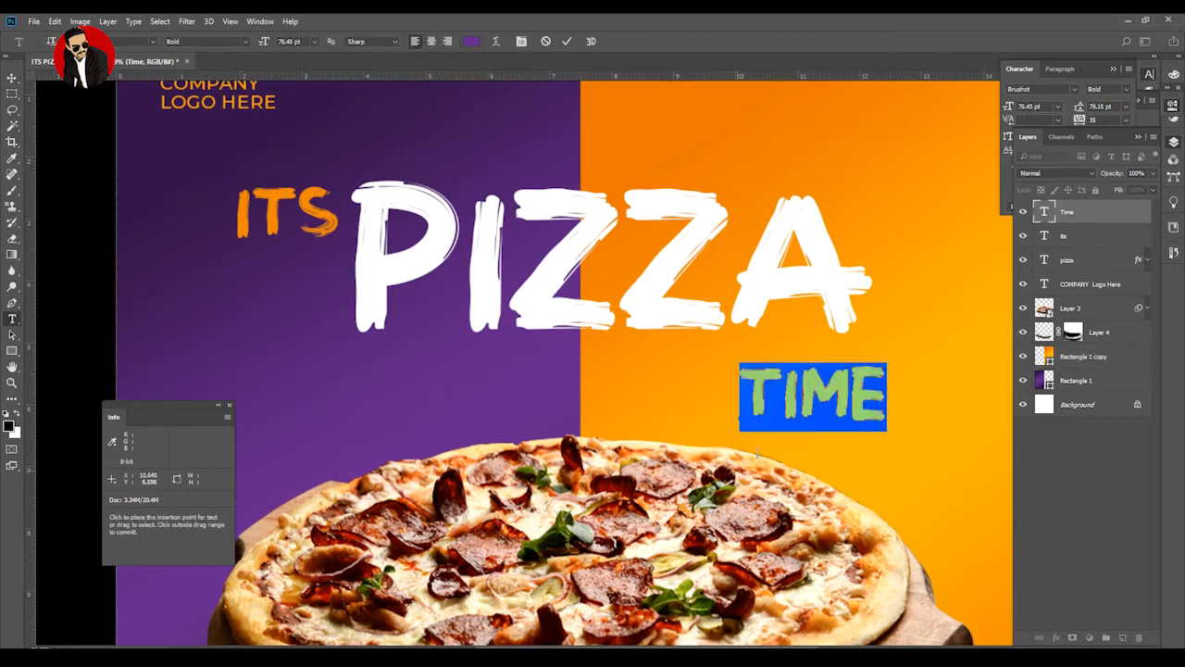
click(1074, 89)
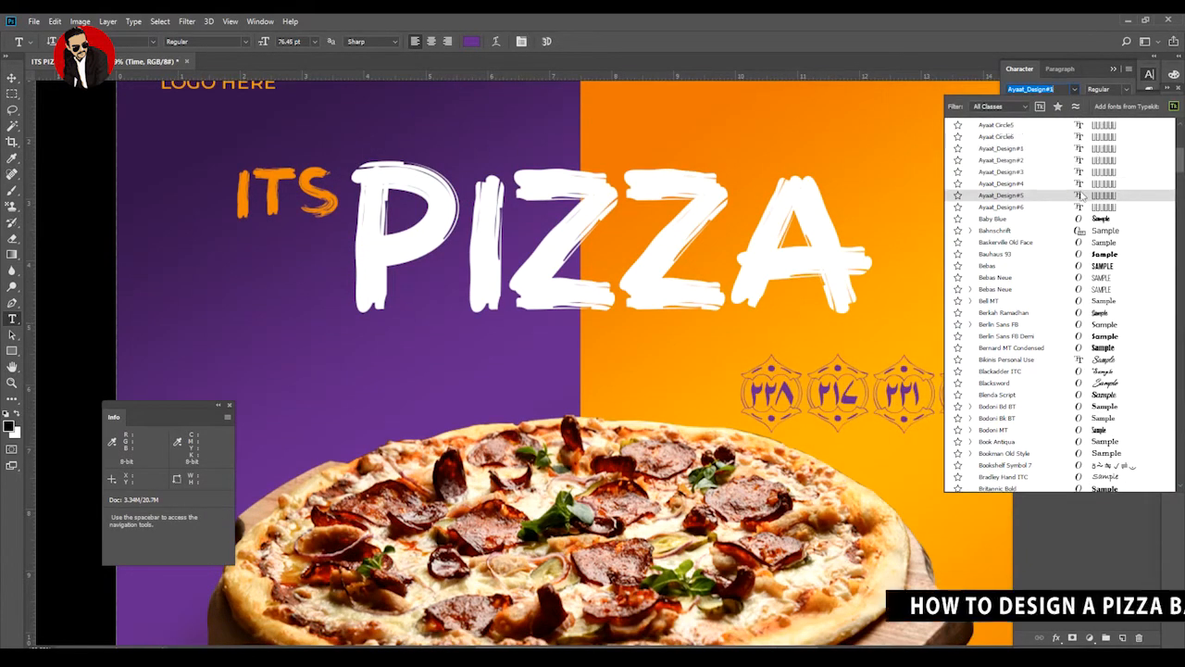
scroll(1018, 241, up, 1)
scroll(1018, 262, down, 1)
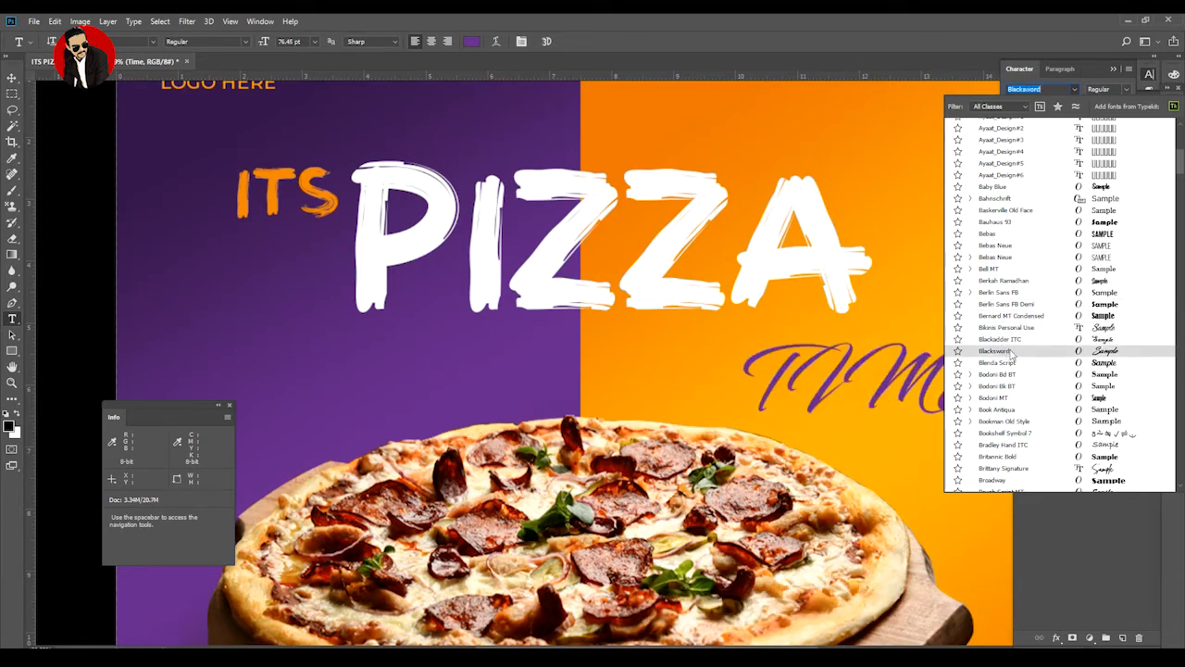
click(1012, 351)
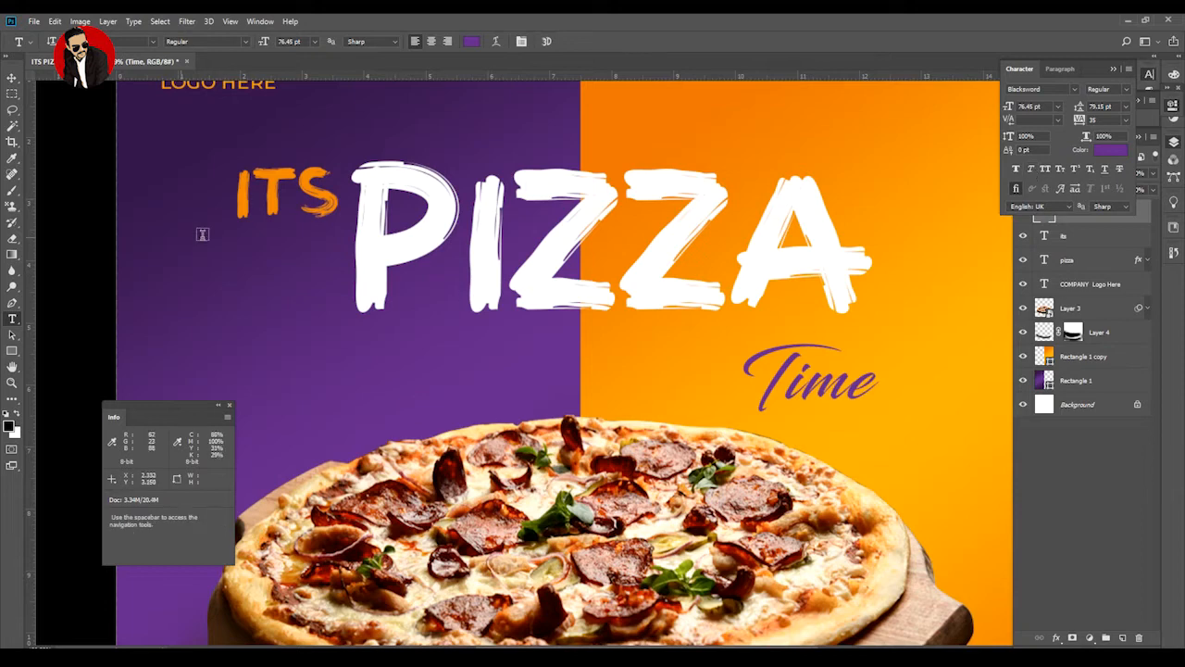
Move the Time text up beneath the A of PIZZA and scale it up to about 93 pt.
click(12, 79)
drag(791, 370, 783, 322)
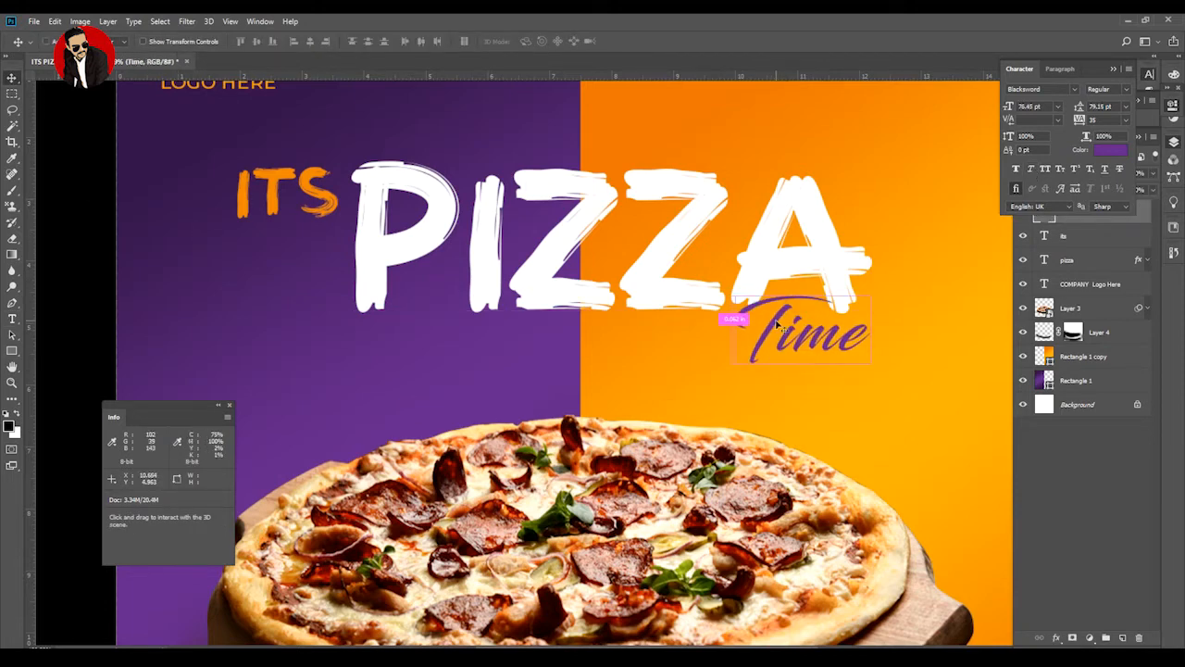
key(ctrl+t)
drag(871, 384, 913, 392)
key(Return)
key(ctrl+0)
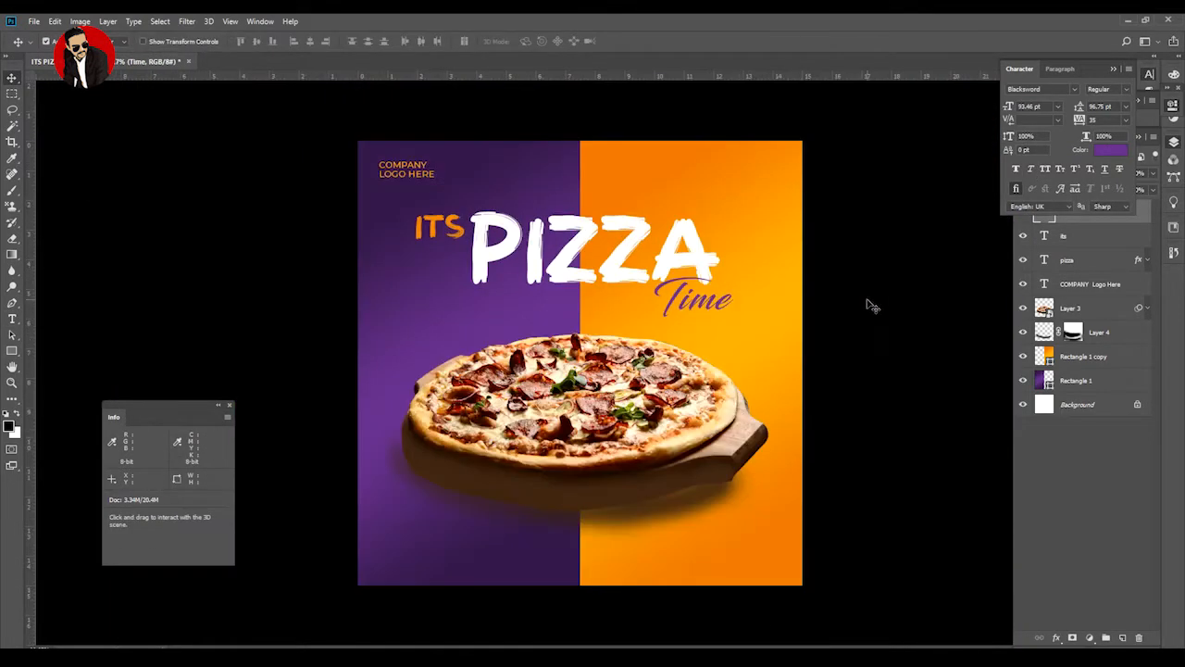
Save the document.
key(ctrl+s)
ctrl+click(323, 142)
key(ctrl+0)
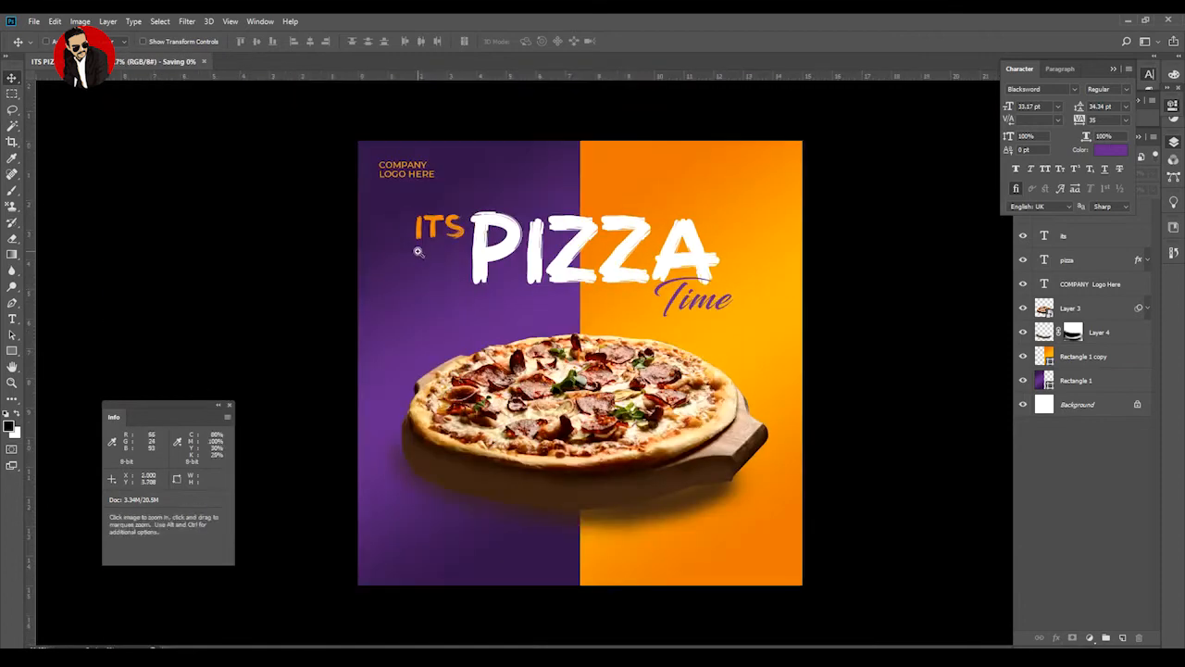
Set the leading of the PIZZA text to 280 pt.
drag(816, 394, 818, 395)
double_click(794, 303)
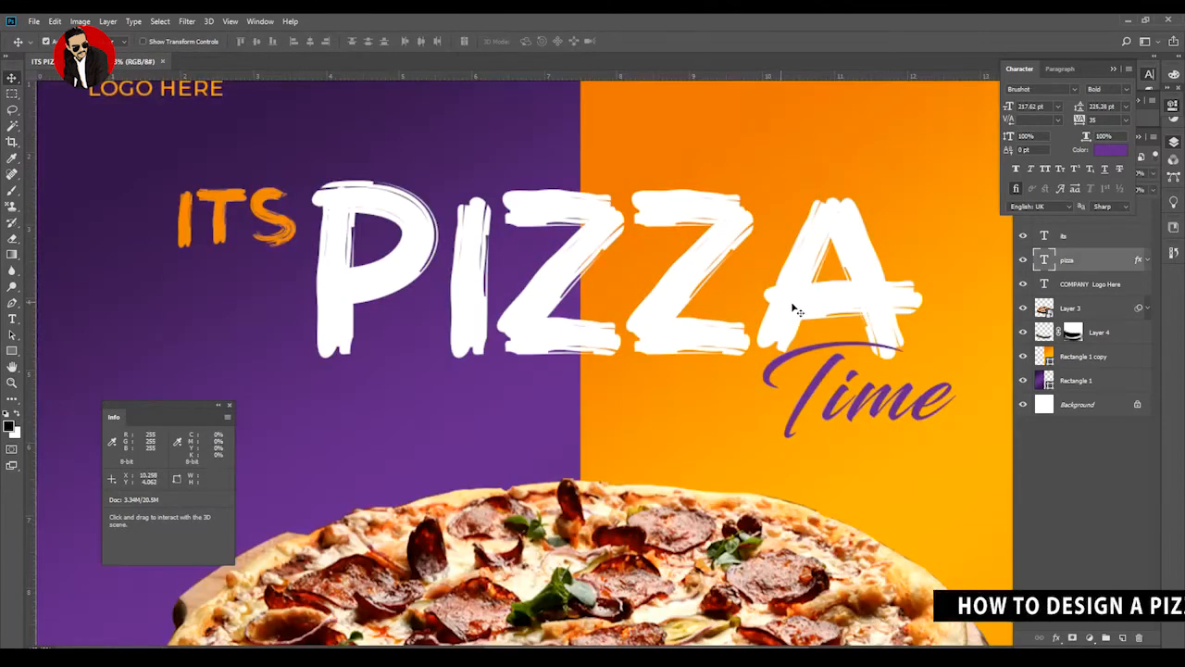
key(ctrl+Return)
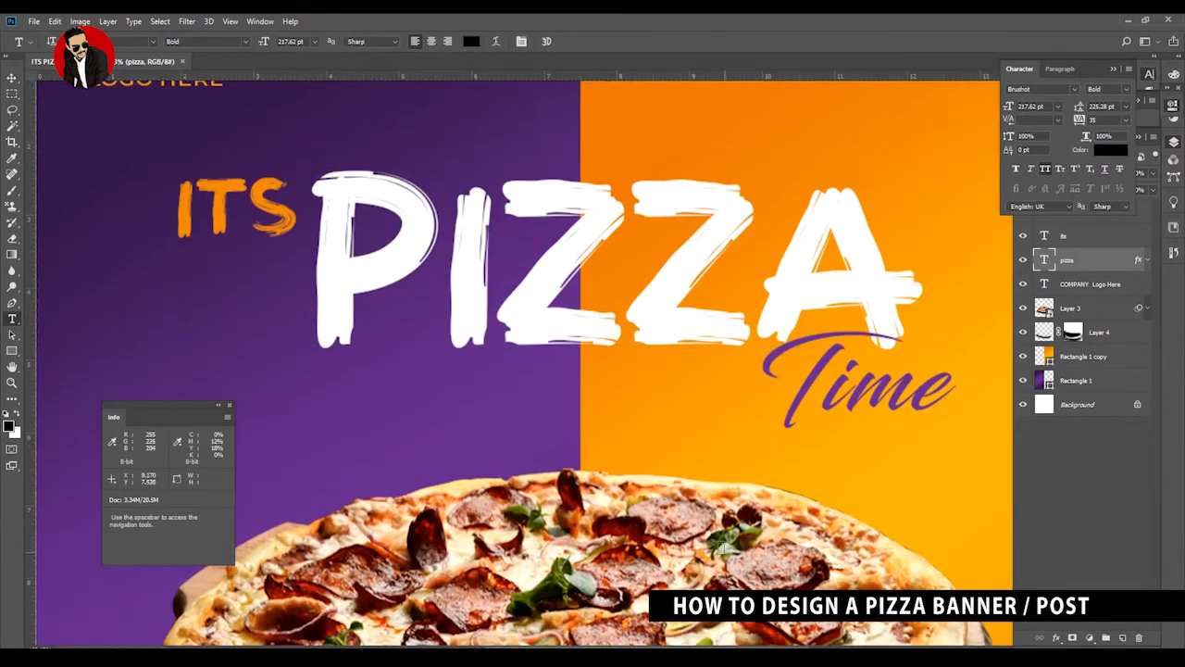
scroll(724, 549, down, 2)
key(v)
click(1126, 107)
click(1126, 106)
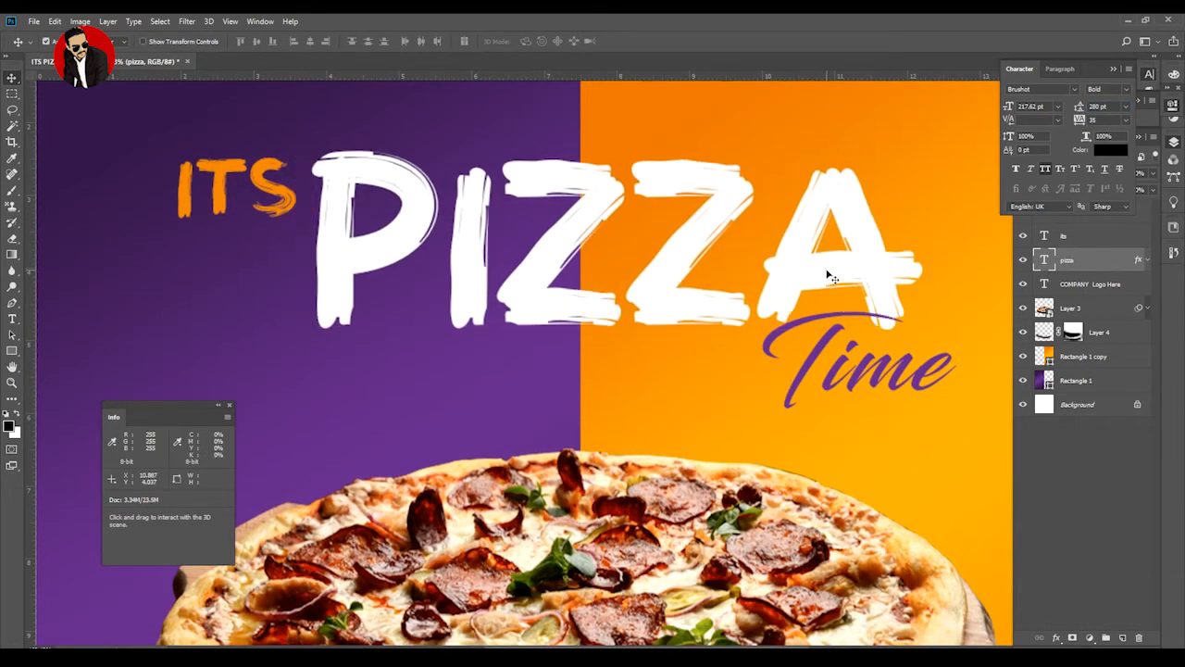
Select all the letters of PIZZA and enter 280 pt leading again.
key(ctrl+t)
key(Return)
double_click(1045, 259)
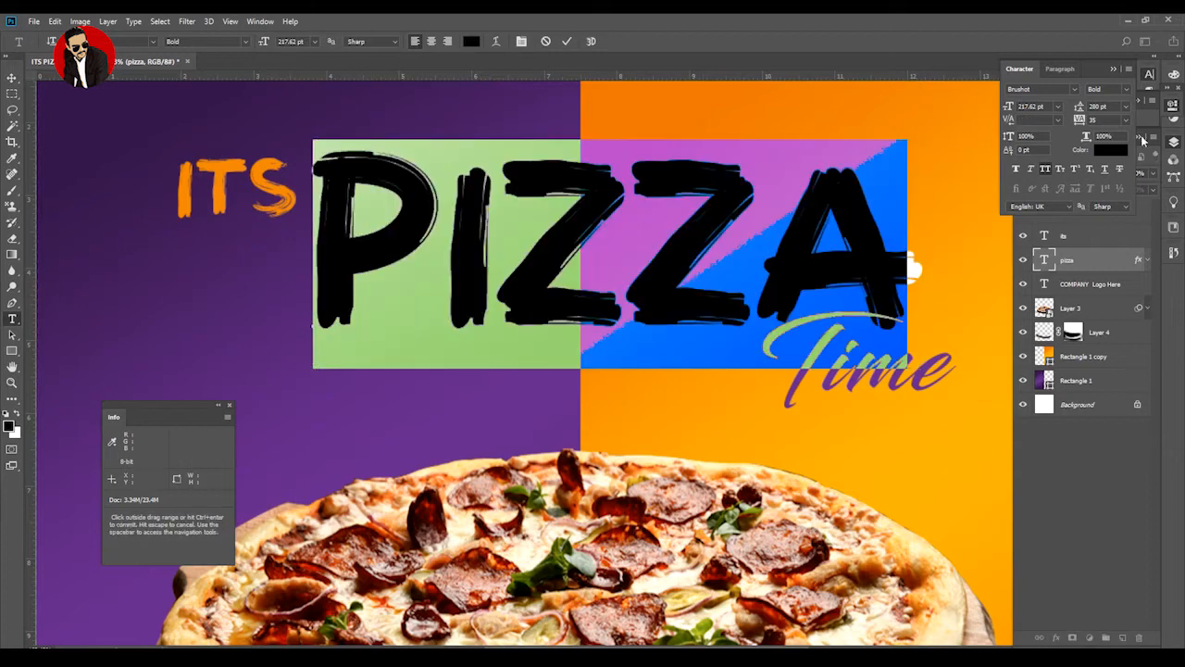
text(280)
key(Return)
key(Return)
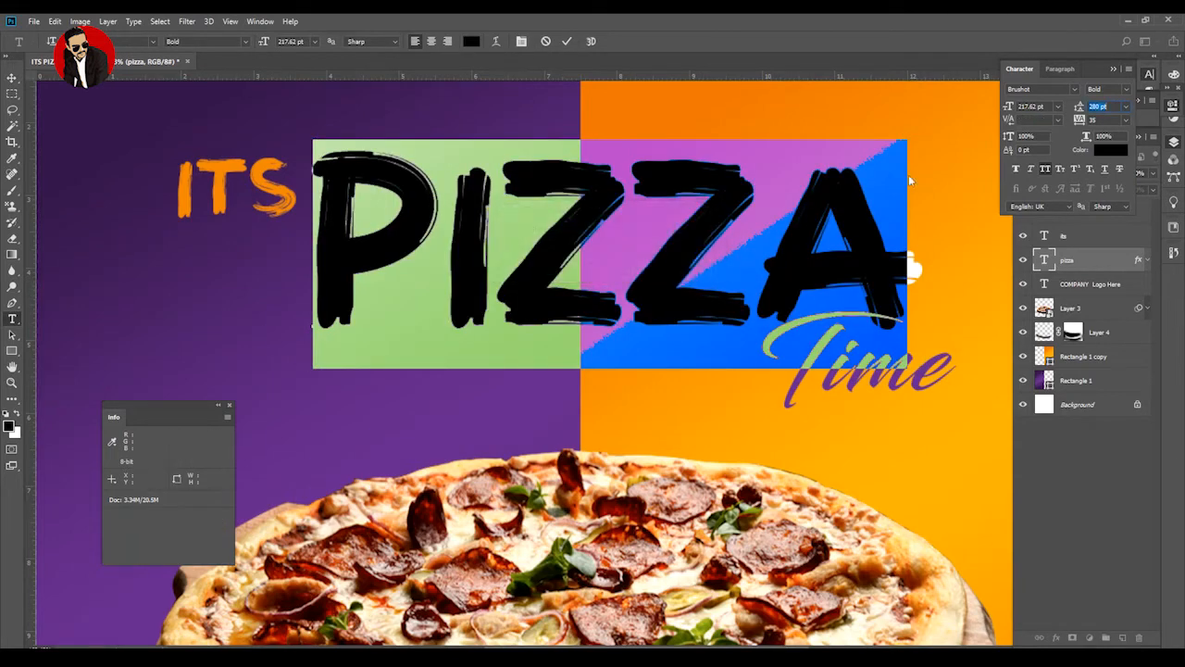
key(ctrl+Return)
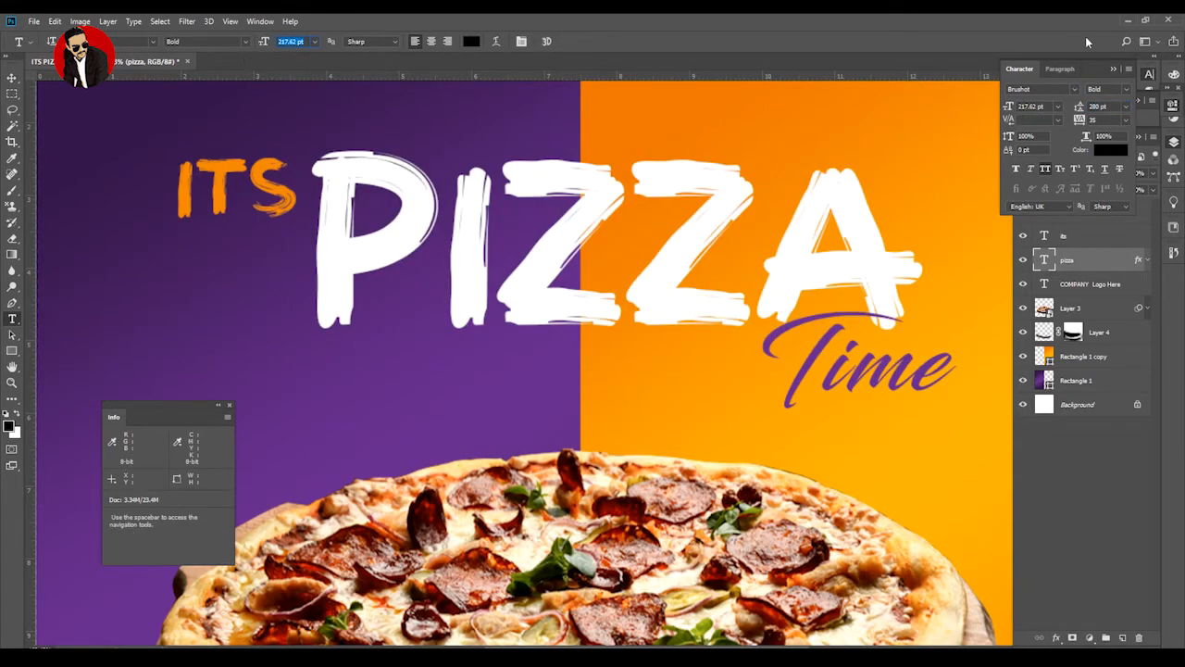
Set the PIZZA text's leading to Auto and its font size to 280 pt.
key(Return)
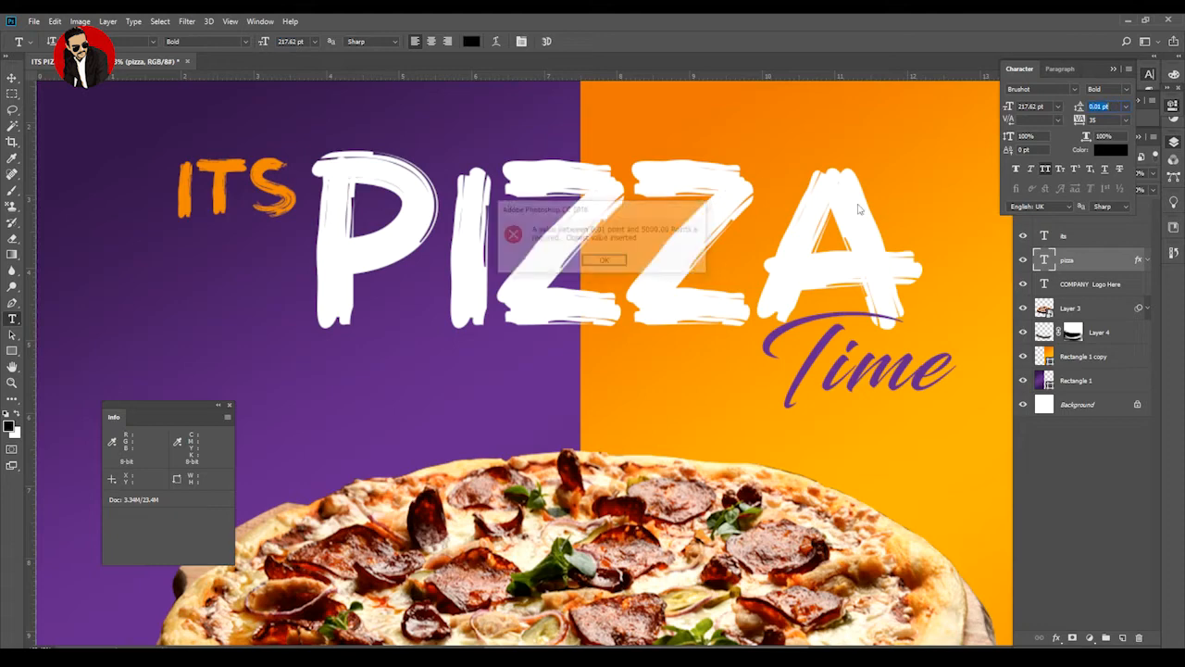
key(Return)
click(1126, 107)
double_click(494, 247)
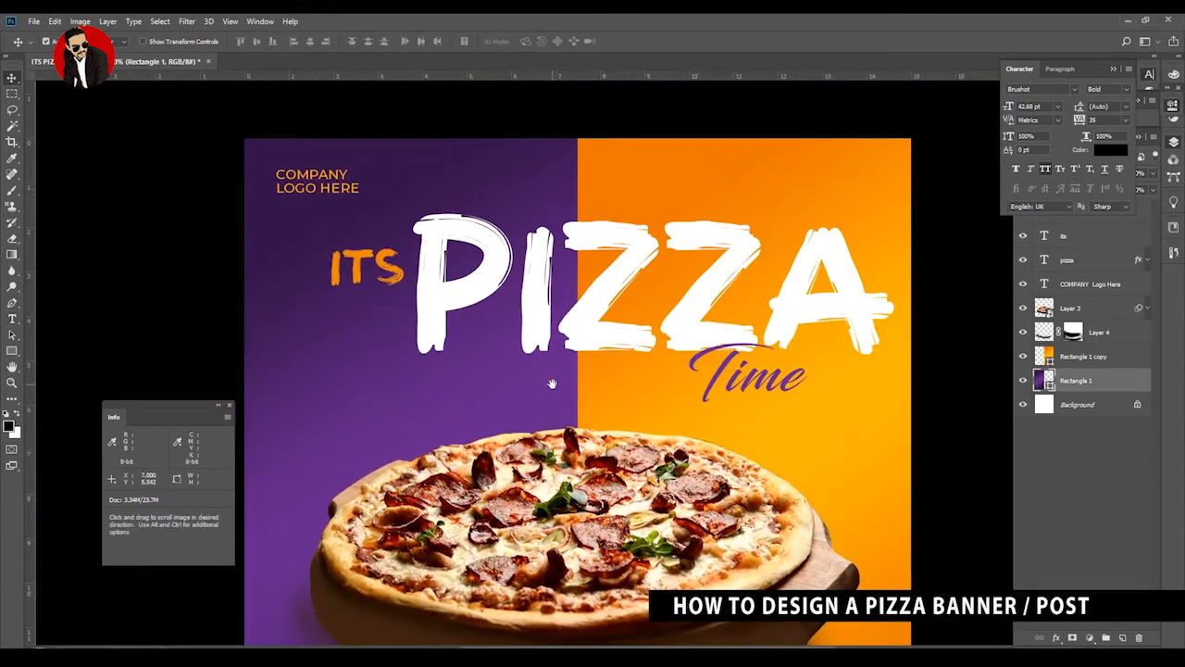
Move the PIZZA text closer to the pizza and centre it horizontally on the canvas.
drag(606, 348, 561, 368)
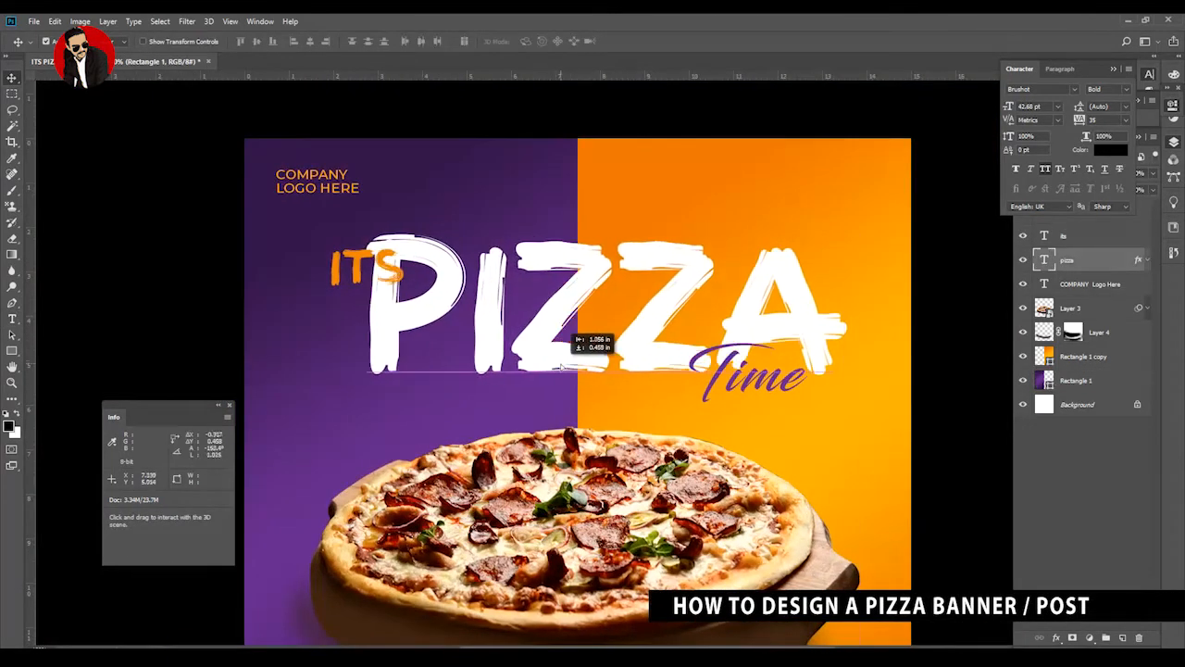
drag(568, 320, 568, 316)
scroll(556, 315, down, 1)
key(ctrl+a)
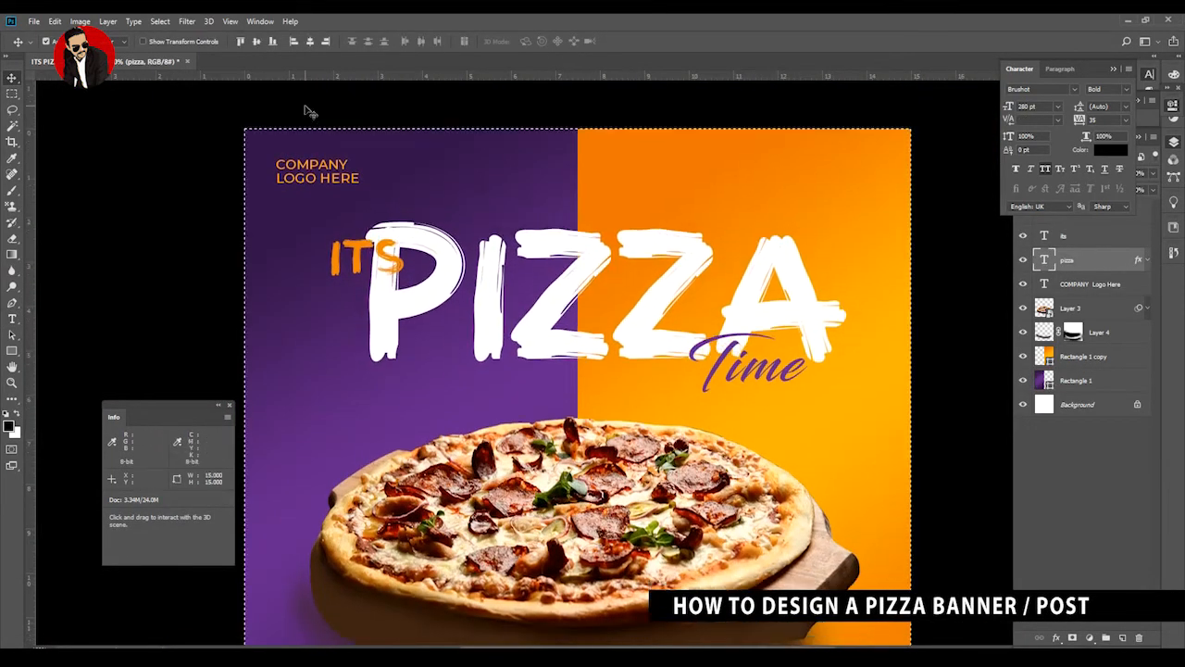
click(309, 42)
click(225, 290)
Tilt the PIZZA text upward, scale it down to about 209 pt and place it beside ITS.
click(662, 342)
key(ctrl+t)
drag(835, 205, 769, 215)
key(Return)
key(ctrl+t)
drag(725, 289, 776, 287)
key(Return)
Turn off All Caps for the whole PIZZA text.
key(t)
click(727, 282)
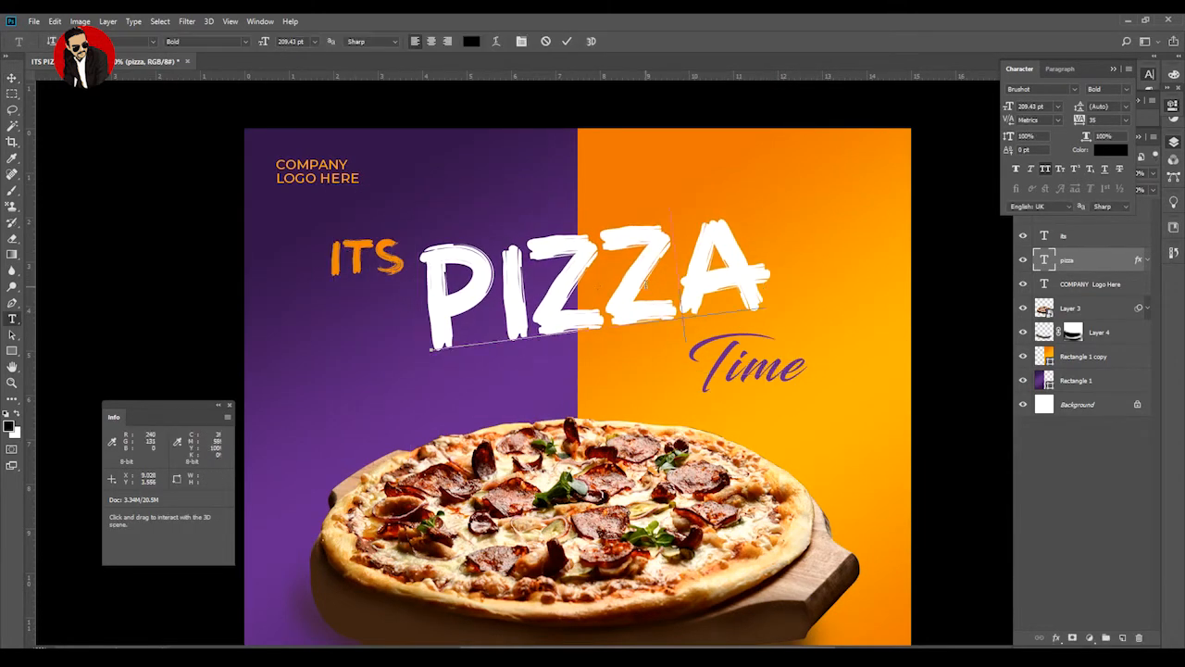
key(ctrl+a)
click(1046, 170)
Delete the last three letters of the PIZZA text and retype them as zza.
click(470, 307)
key(shift+Left)
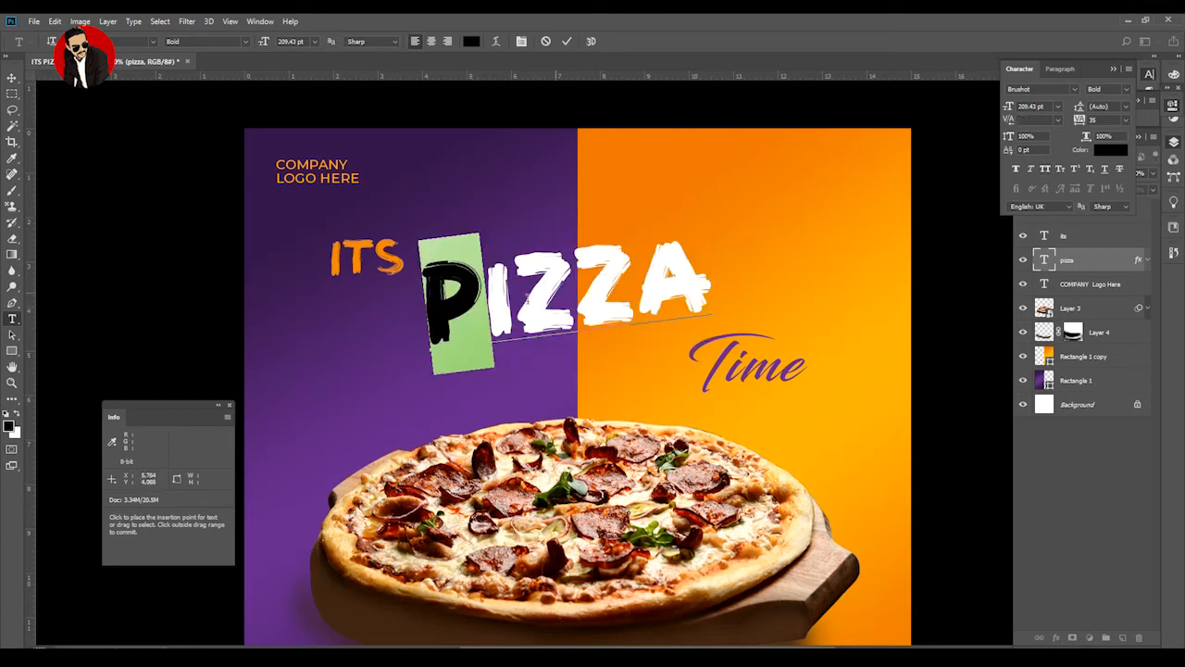
drag(487, 306, 765, 289)
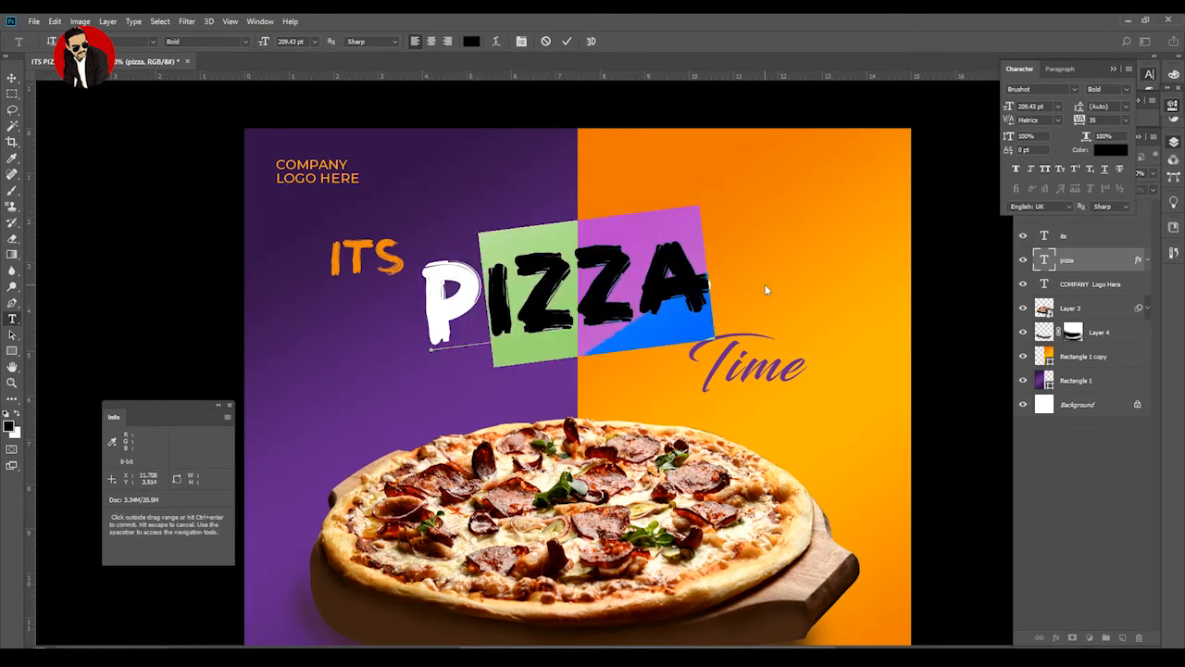
click(766, 290)
key(BackSpace)
key(BackSpace)
key(BackSpace)
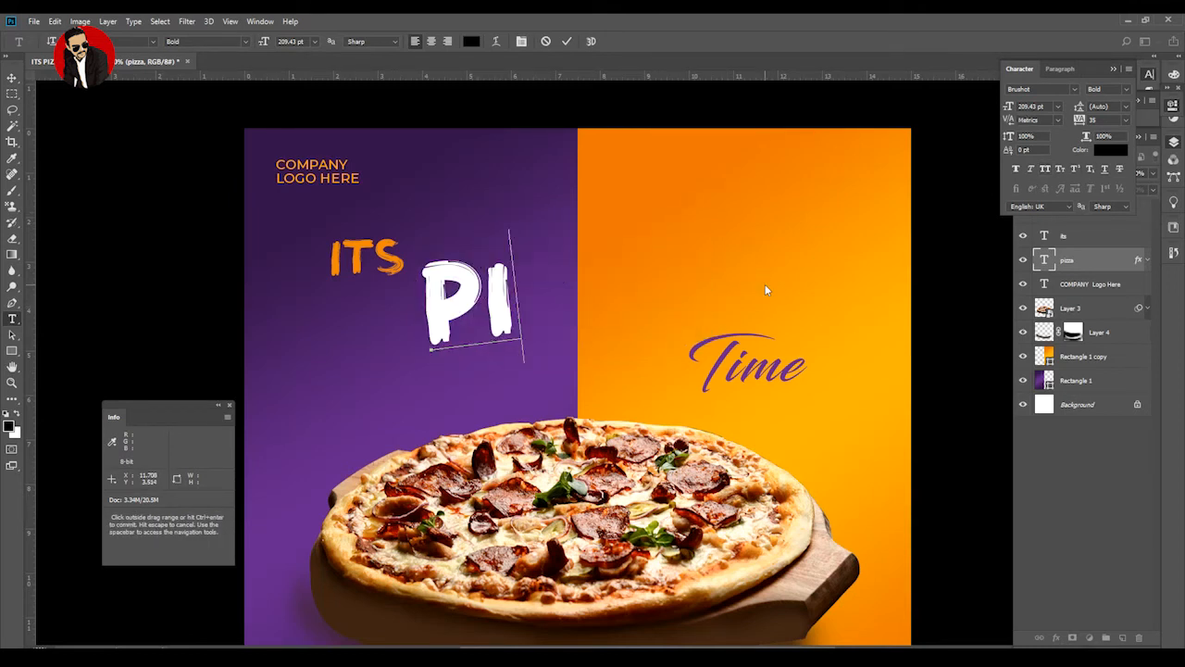
text(ze)
key(BackSpace)
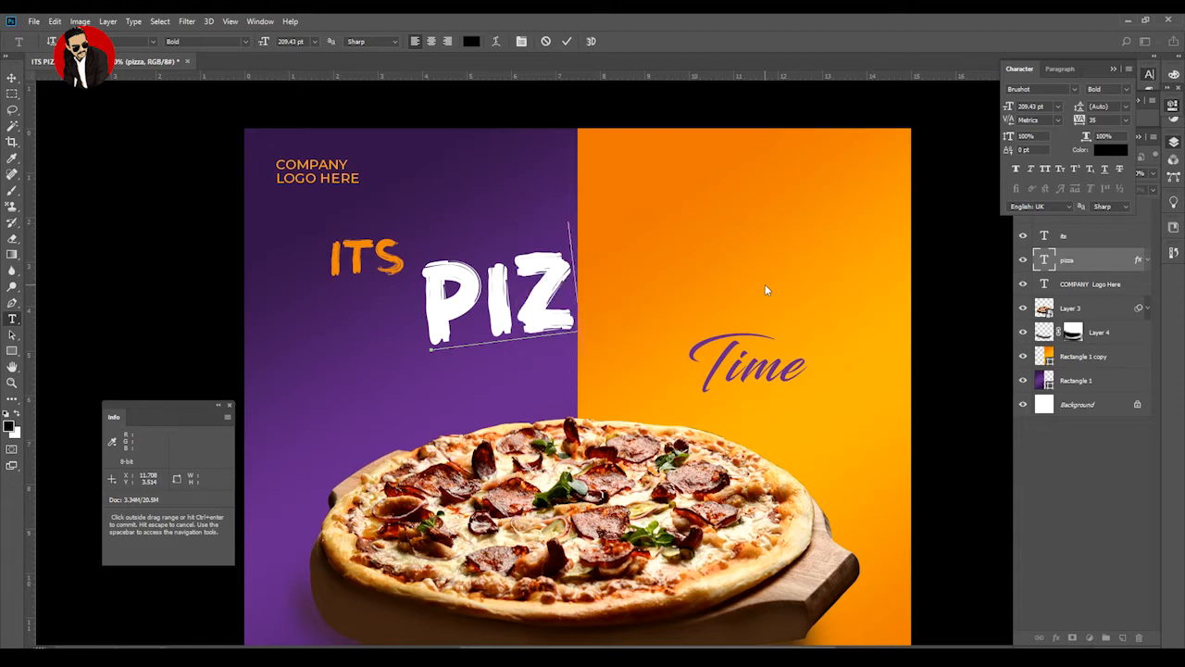
text(za)
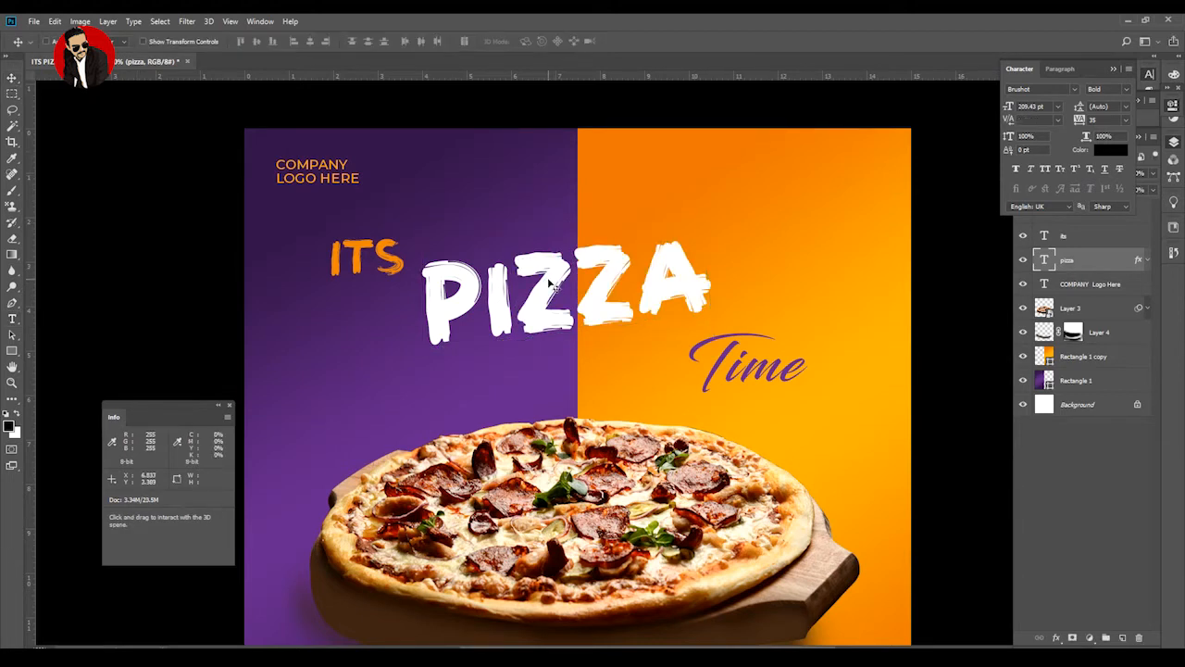
key(ctrl+t)
scroll(550, 281, down, 1)
key(Escape)
Replace the first letter of the pizza headline with a capital P.
key(t)
drag(486, 298, 442, 296)
text(P)
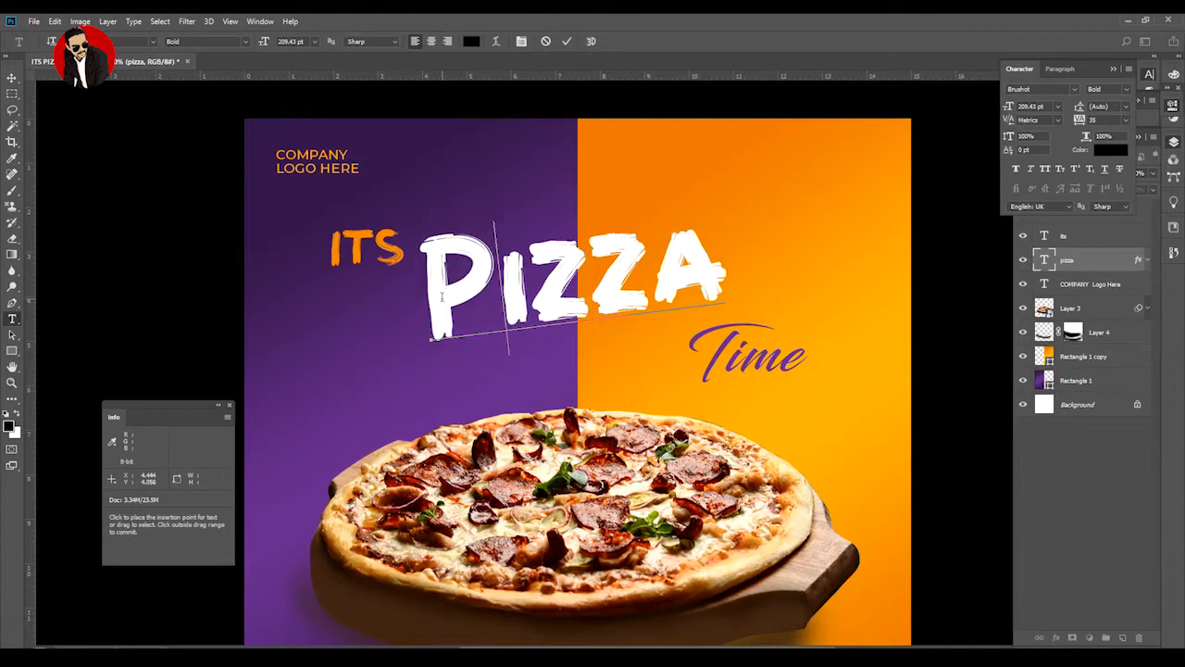
Scale the Pizza headline up to about 275 pt.
click(12, 79)
key(ctrl+t)
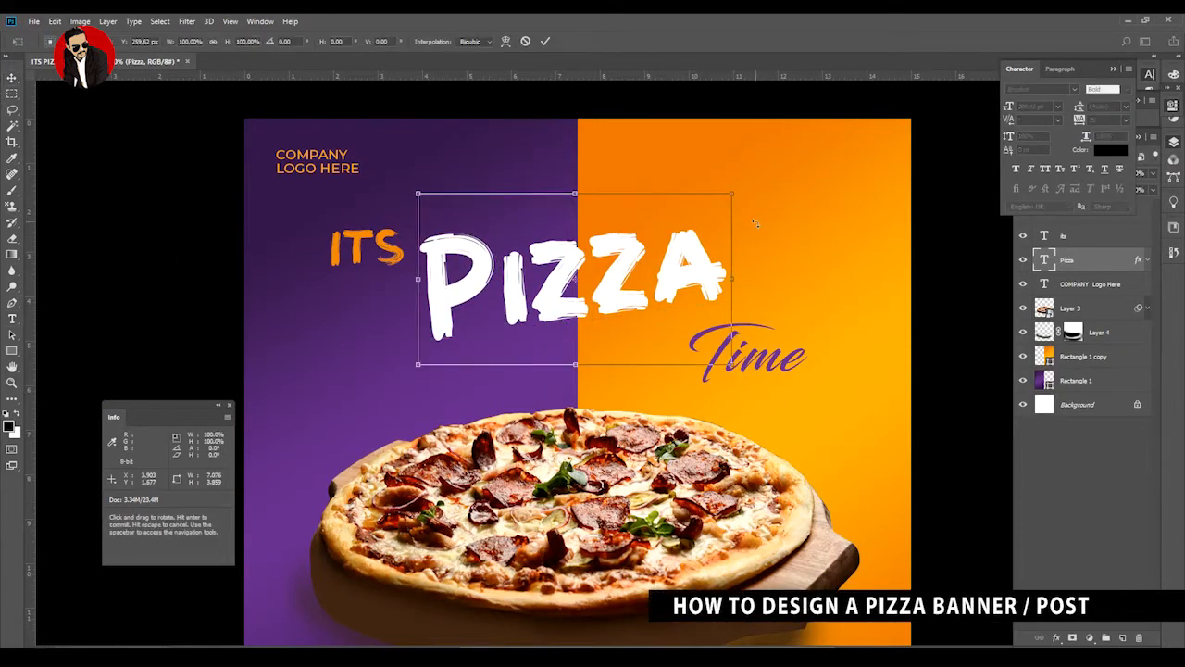
mouse_move(732, 282)
mouse_down()
mouse_move(784, 285)
mouse_move(711, 279)
mouse_up()
key(Return)
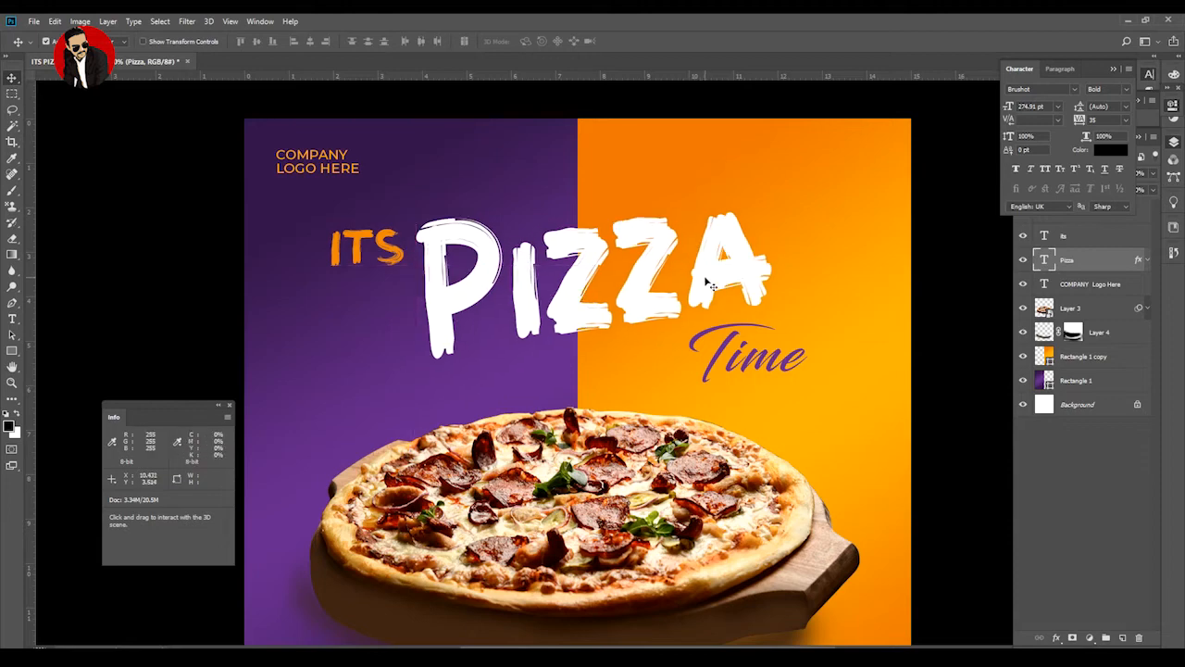
Move the Time text up so it overlaps the foot of the headline's A.
key(alt+f)
click(419, 245)
drag(745, 366, 741, 336)
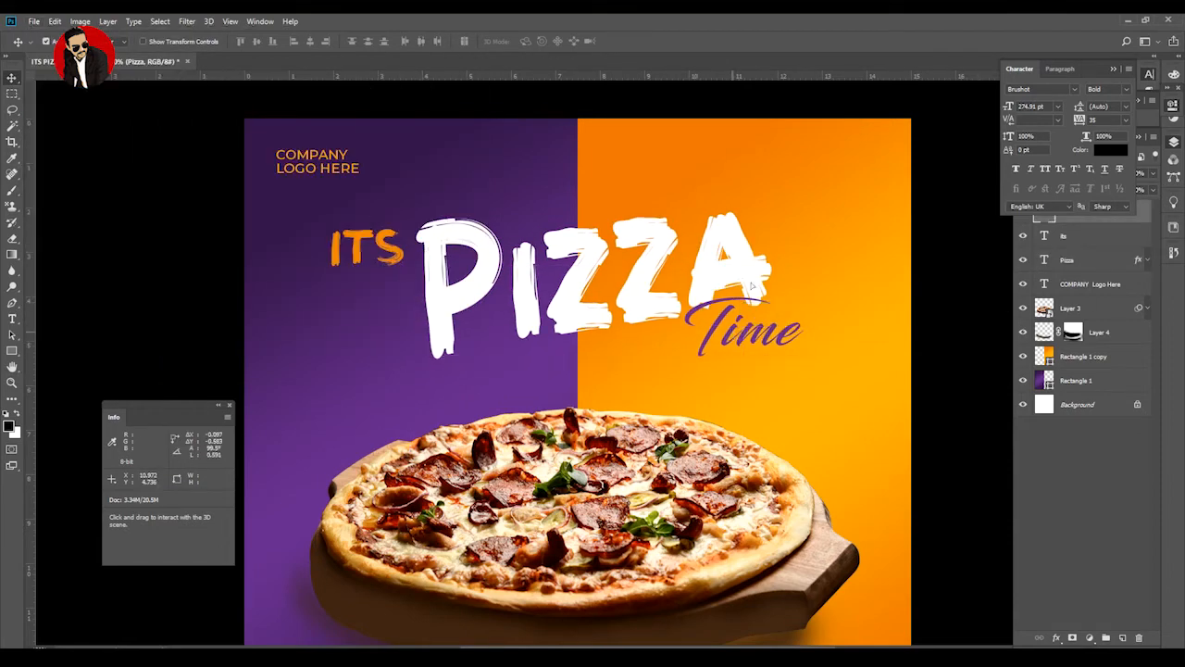
Shift the Pizza headline slightly toward ITS and tilt it a little further counterclockwise.
click(764, 278)
key(ctrl+t)
drag(780, 278, 769, 277)
drag(770, 164, 784, 154)
key(Return)
Rotate the Time text about 12° counterclockwise and tuck it under the A of Pizza.
click(786, 334)
key(ctrl+t)
drag(823, 296, 815, 281)
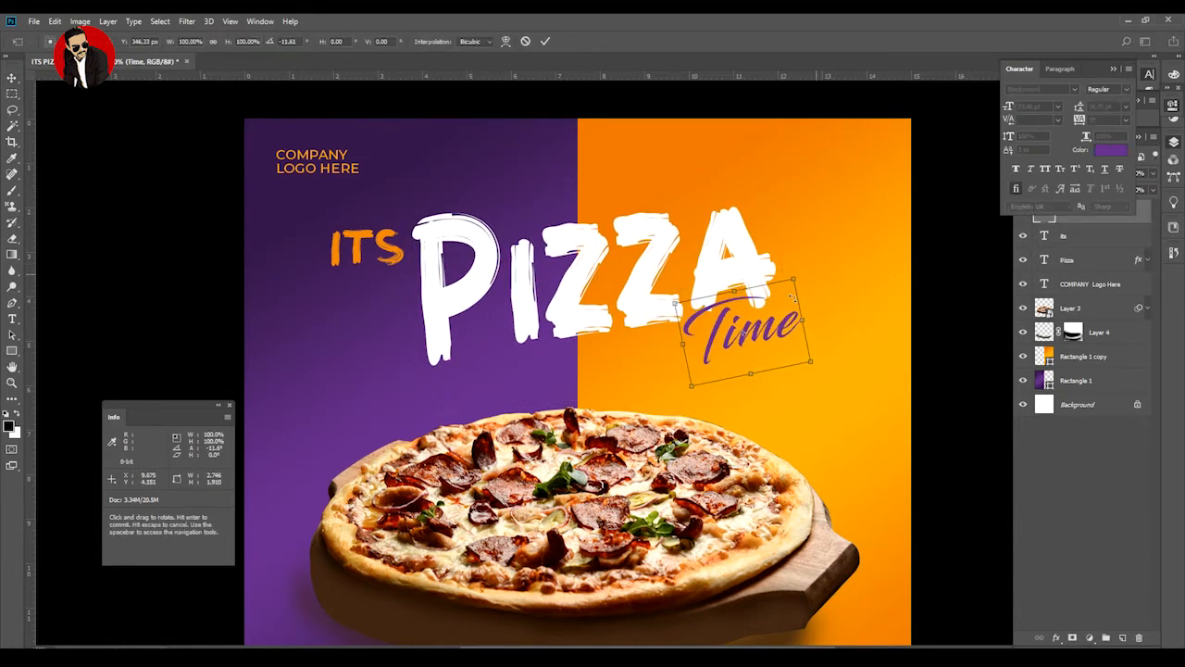
drag(713, 331, 717, 335)
key(Return)
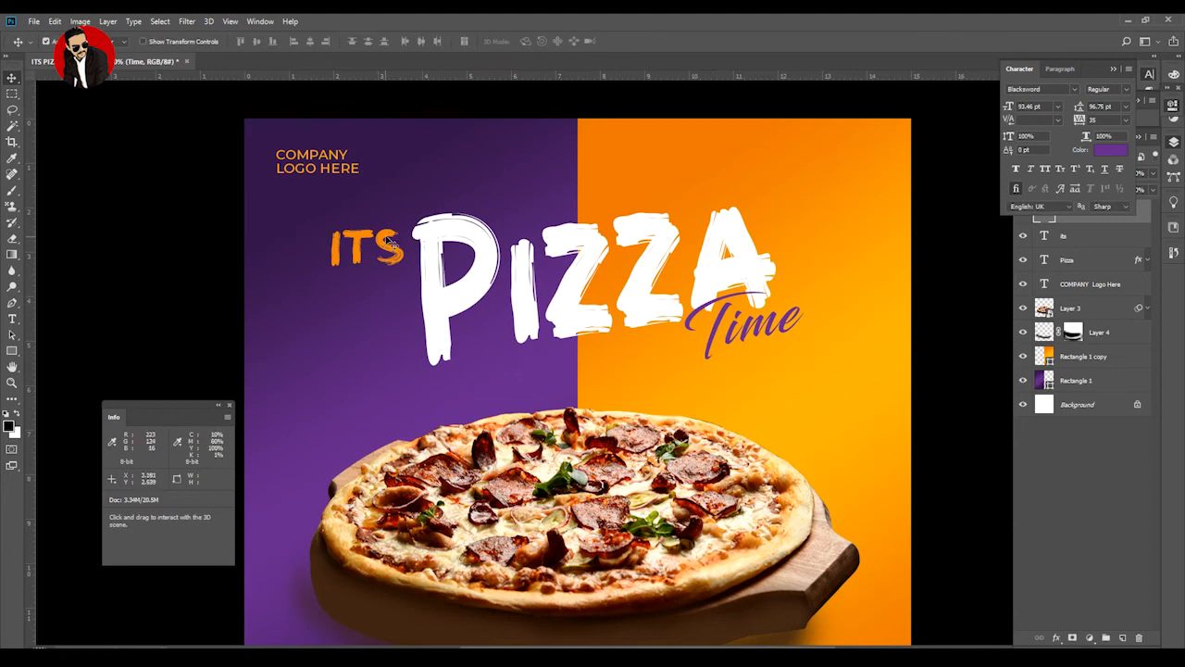
Rotate the ITS text counterclockwise to match the tilt of the Pizza headline.
click(387, 252)
key(ctrl+t)
drag(420, 221, 389, 243)
key(Return)
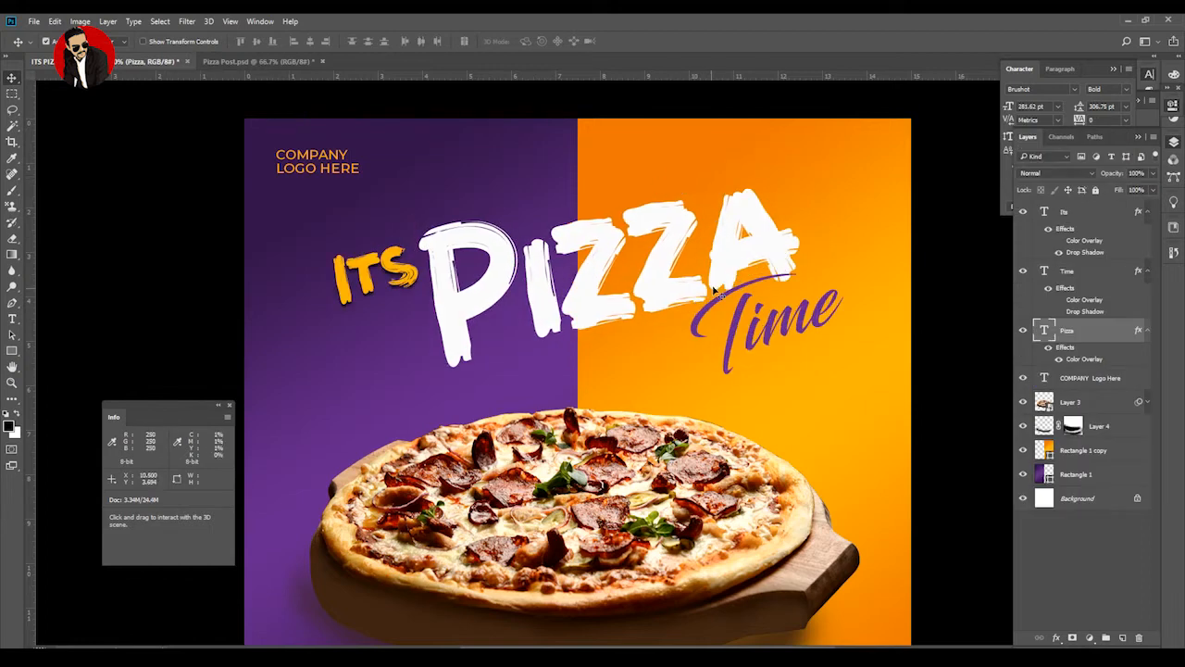
Add a drop shadow to the Pizza headline with the Multiply blend mode.
click(1055, 637)
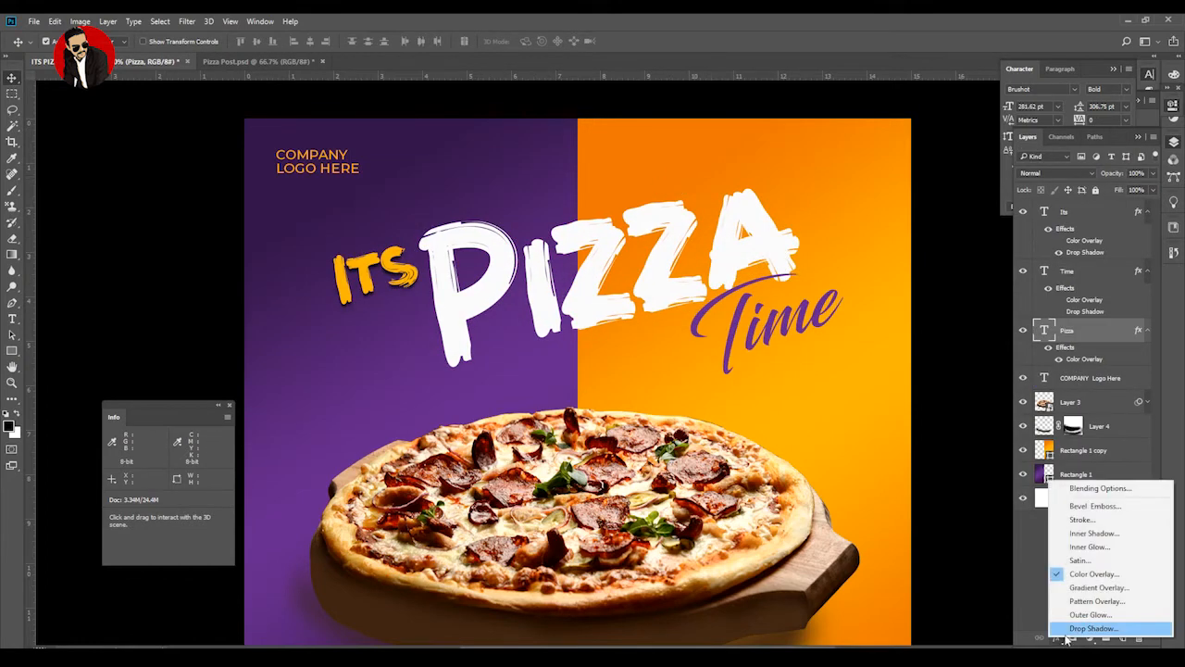
click(1082, 613)
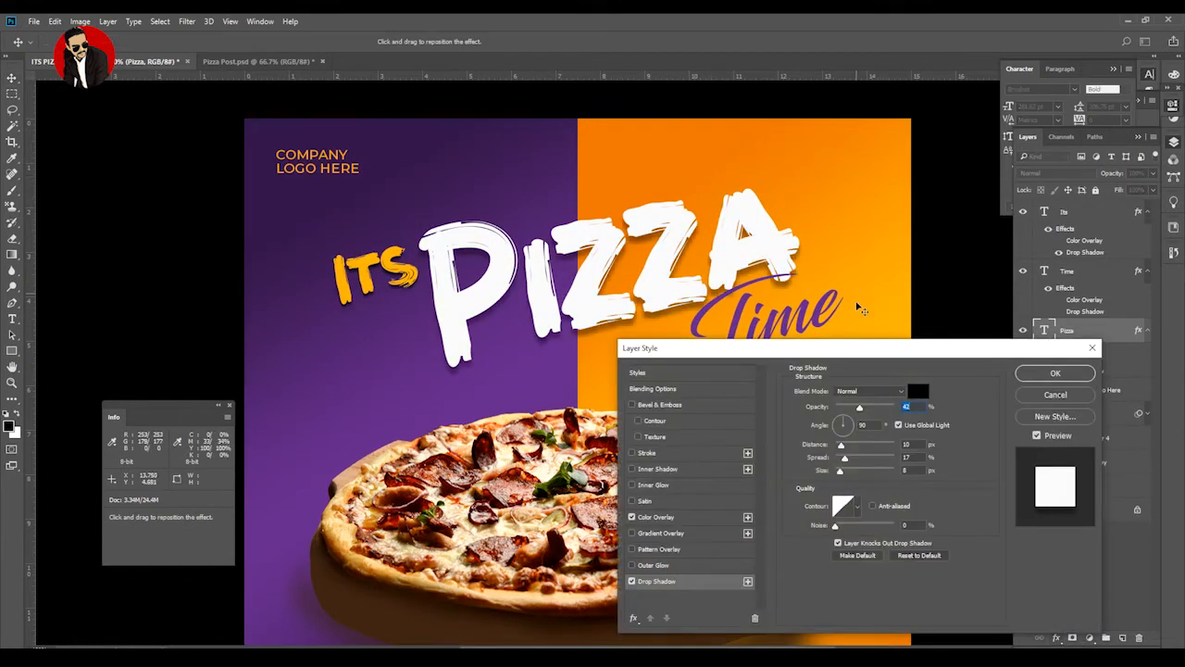
click(870, 392)
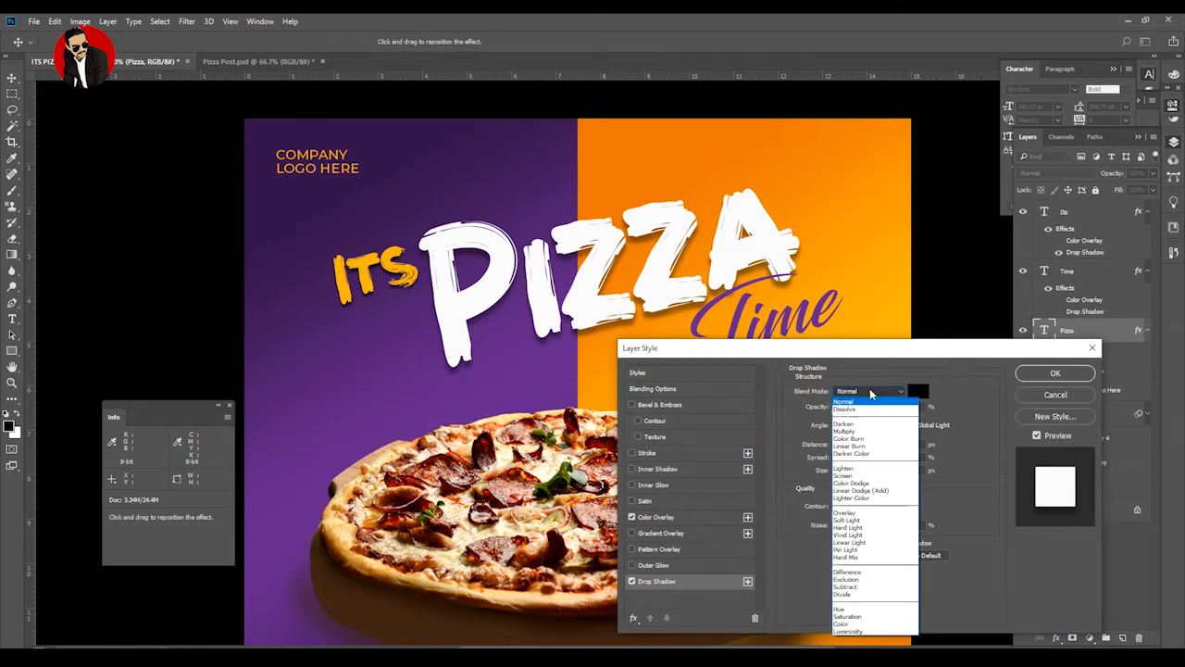
click(845, 432)
click(1040, 375)
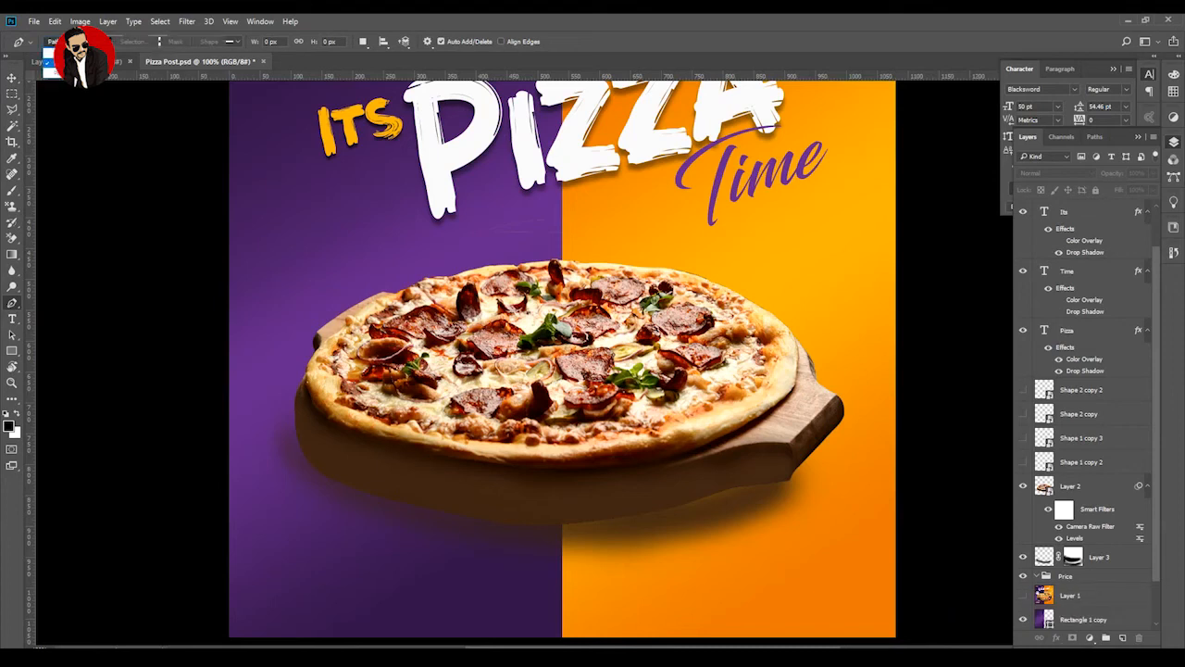
Draw a white curved line along the pizza's upper-right edge using the Pen tool in Shape mode.
click(116, 43)
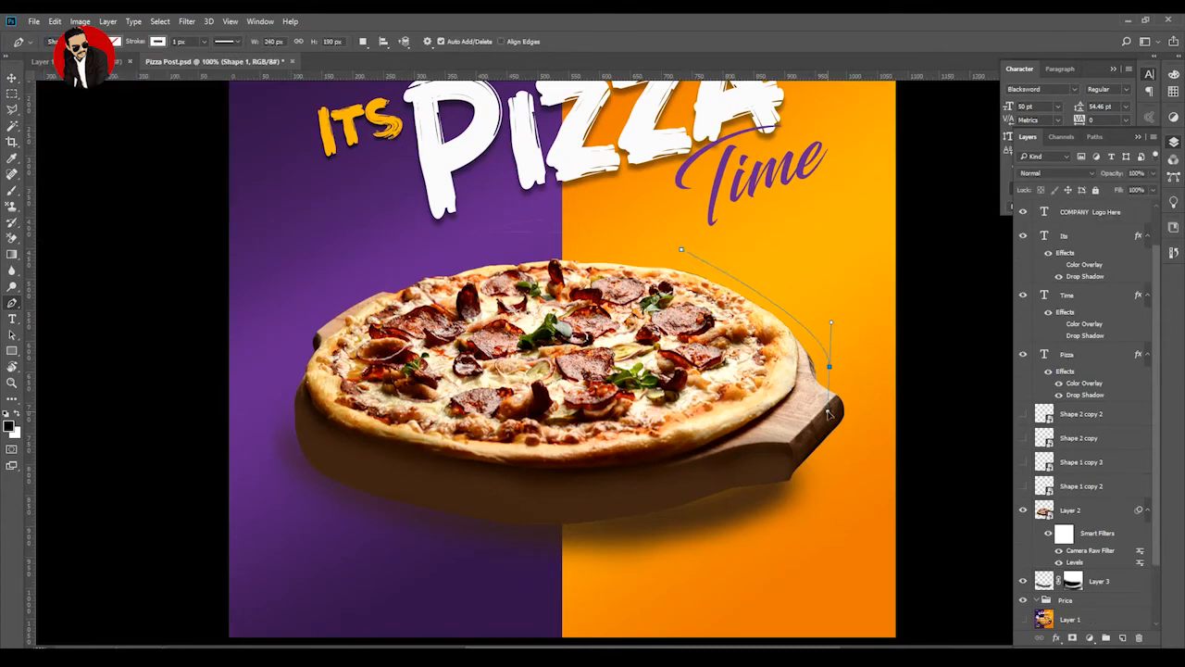
drag(828, 366, 843, 468)
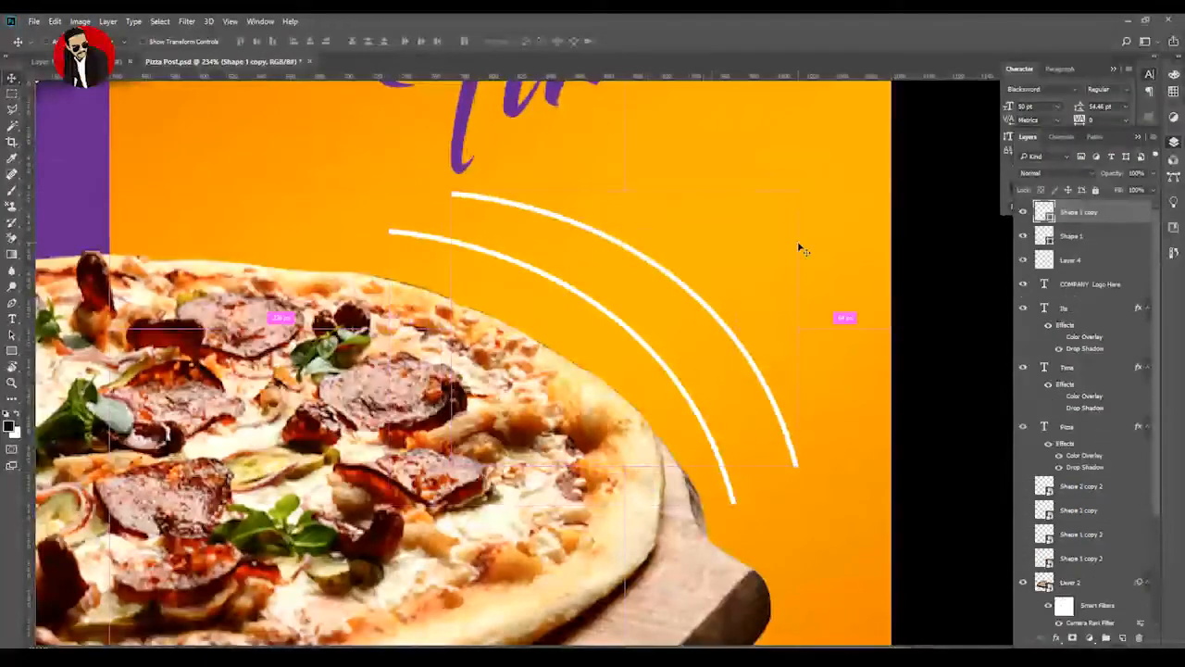
Shrink and tilt the copied arc so it sits close outside the first arc beside the pizza.
key(ctrl+t)
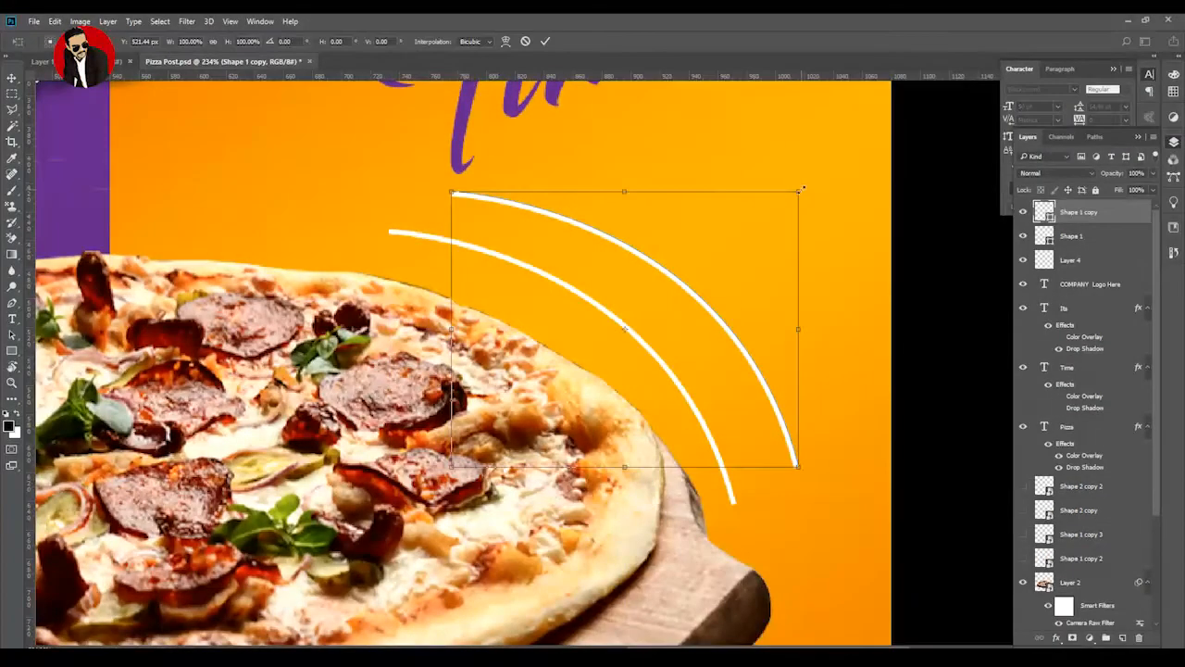
drag(799, 190, 750, 230)
drag(666, 301, 642, 288)
drag(725, 317, 759, 315)
drag(767, 214, 751, 240)
key(Return)
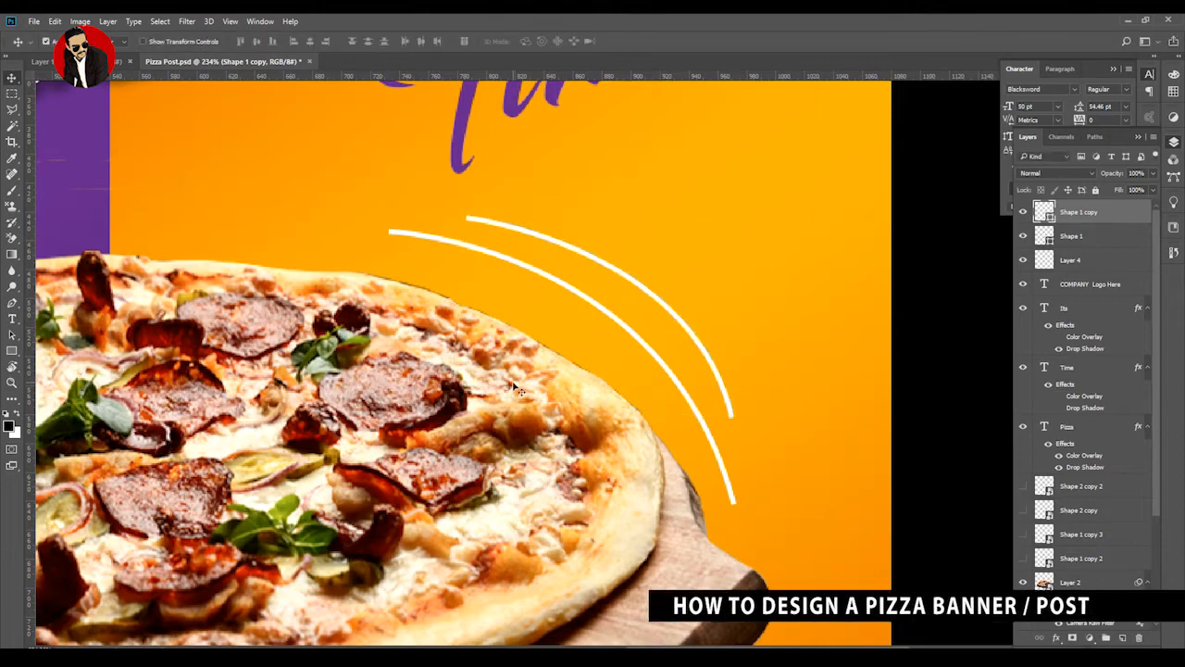
key(p)
key(v)
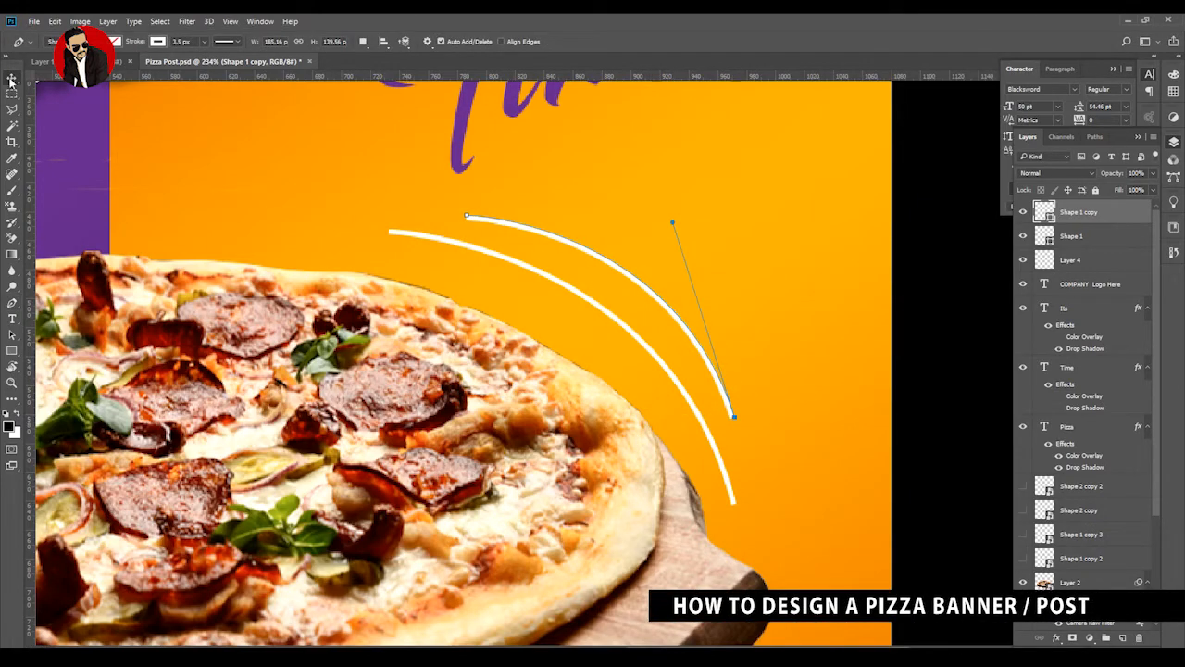
Scale the outer arc down a little more and nudge it into place beside the inner arc.
key(ctrl+0)
key(ctrl+t)
scroll(711, 381, up, 12)
drag(835, 205, 810, 210)
drag(735, 276, 735, 272)
key(Return)
key(ctrl+0)
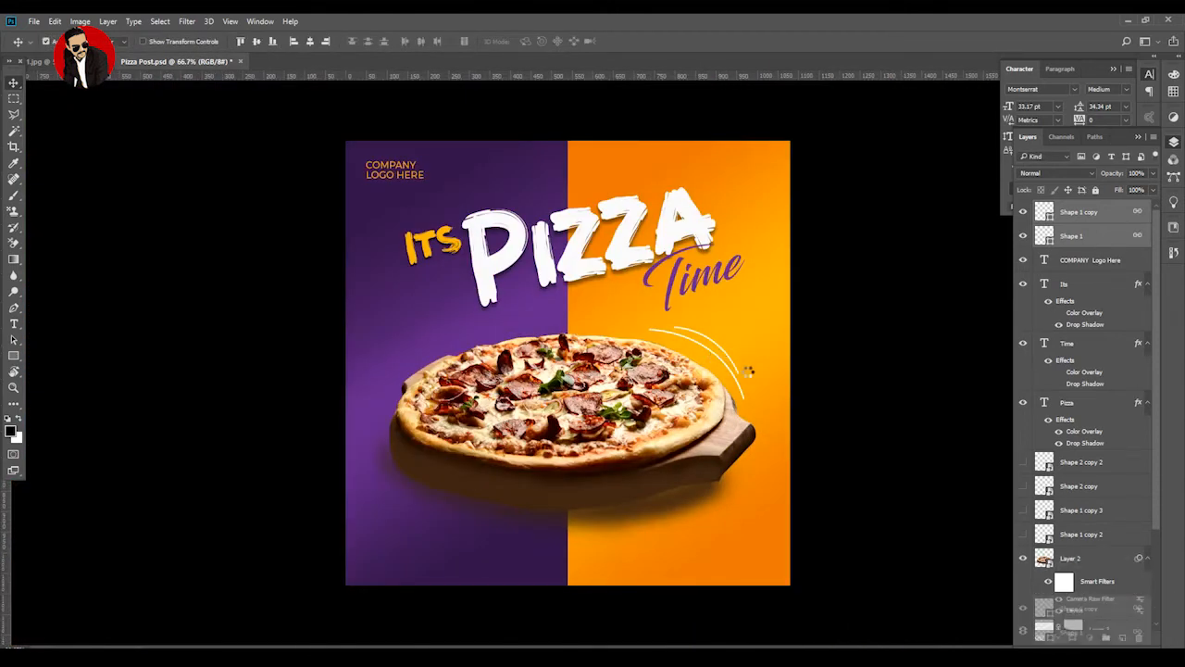
Duplicate both white arcs and rotate the copies to curve around the pizza's lower-left edge.
key(ctrl+j)
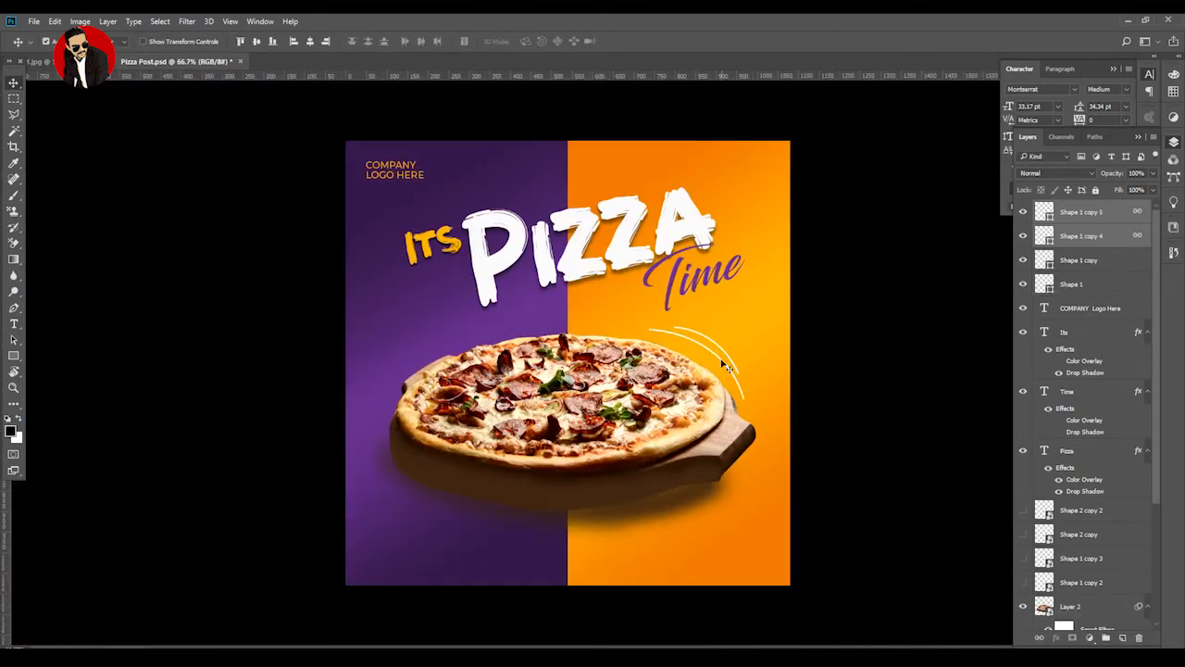
drag(722, 363, 421, 508)
key(ctrl+t)
drag(329, 547, 466, 461)
drag(386, 528, 413, 505)
key(Return)
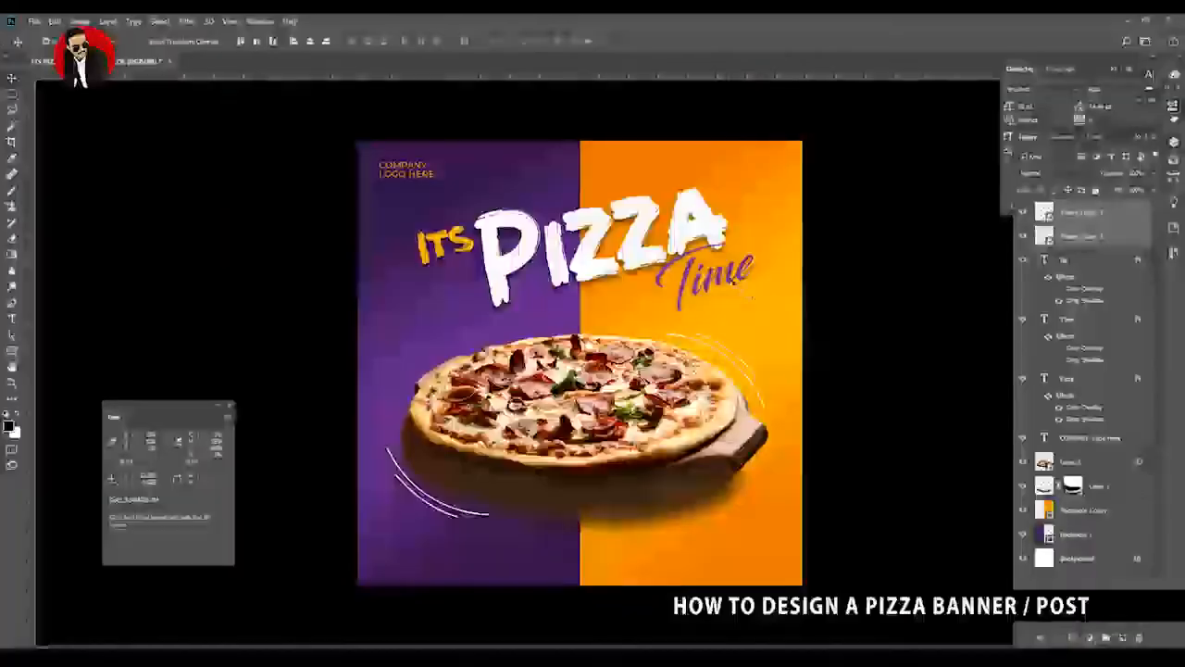
Duplicate the Time text onto the lower orange area and change its wording to Classic.
drag(736, 283, 674, 551)
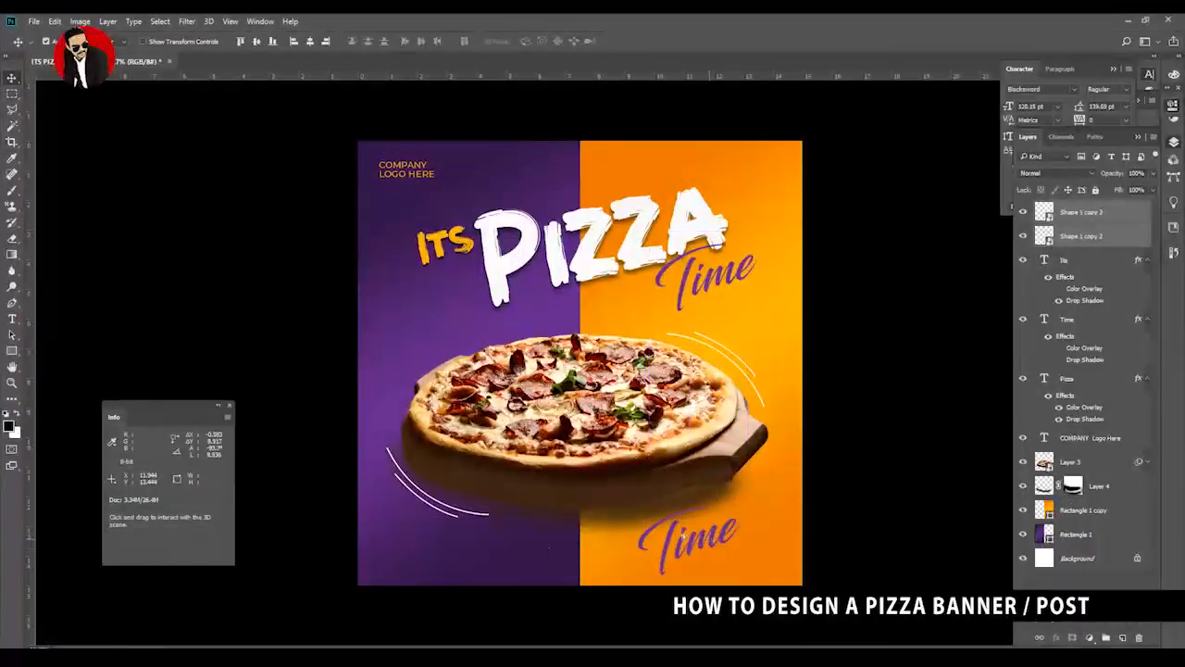
key(t)
double_click(663, 545)
text(Classic)
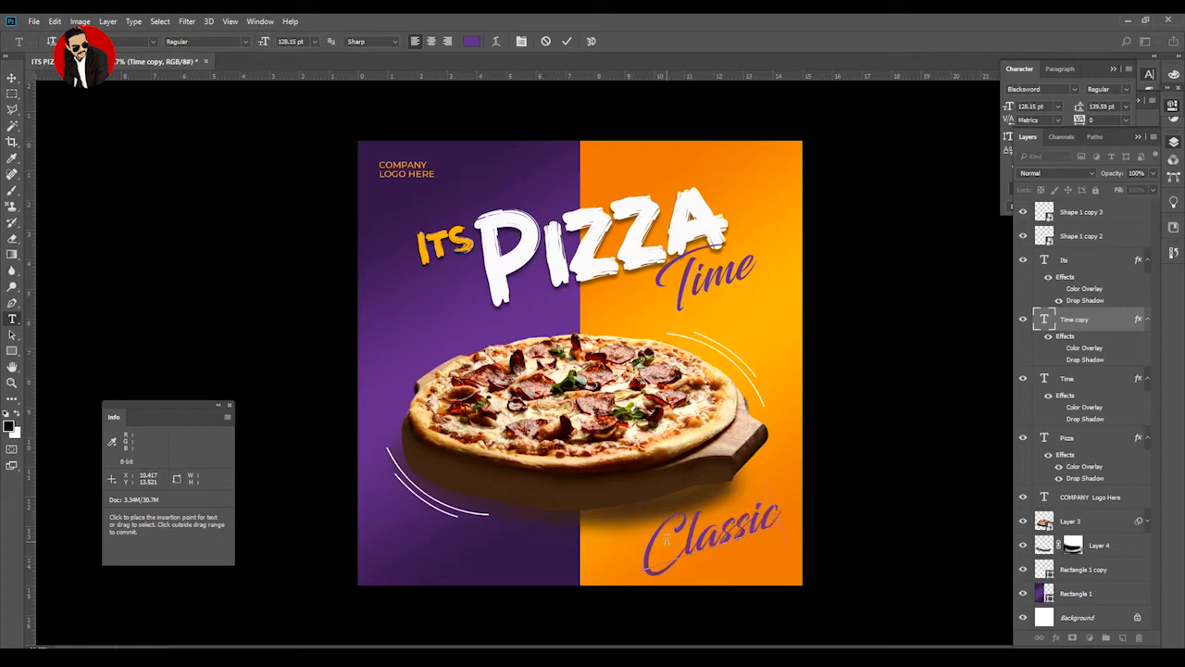
click(12, 77)
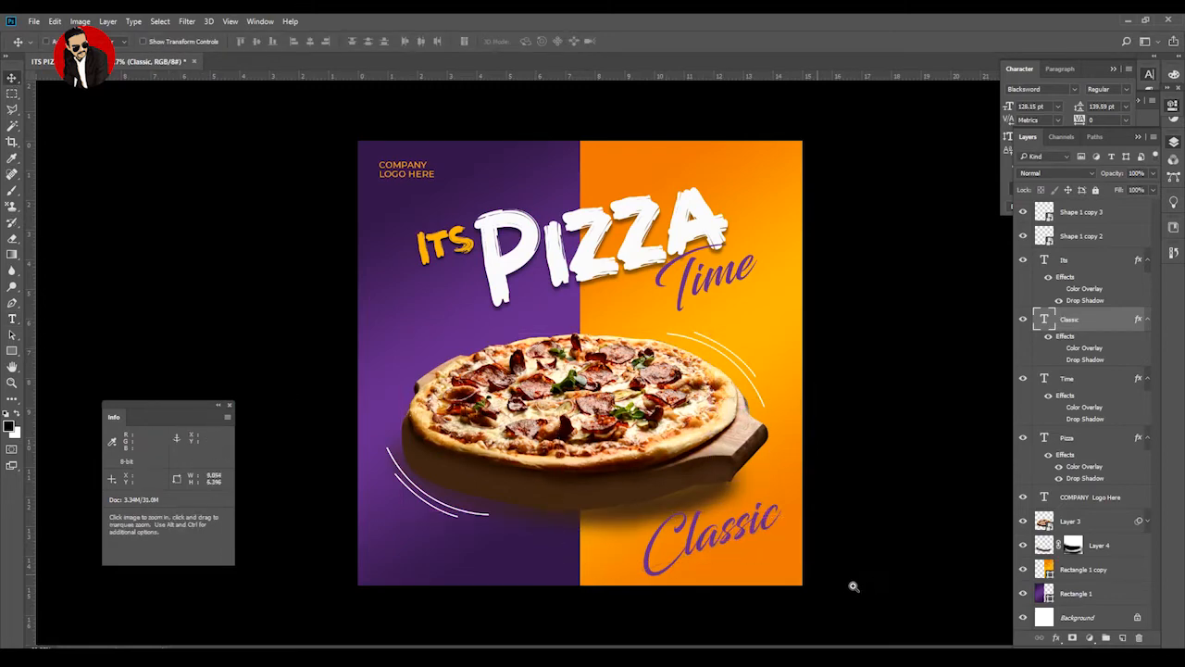
Bring the Classic text layer to the top of the layer stack.
drag(733, 556, 831, 486)
key(ctrl+shift+bracketright)
key(ctrl+0)
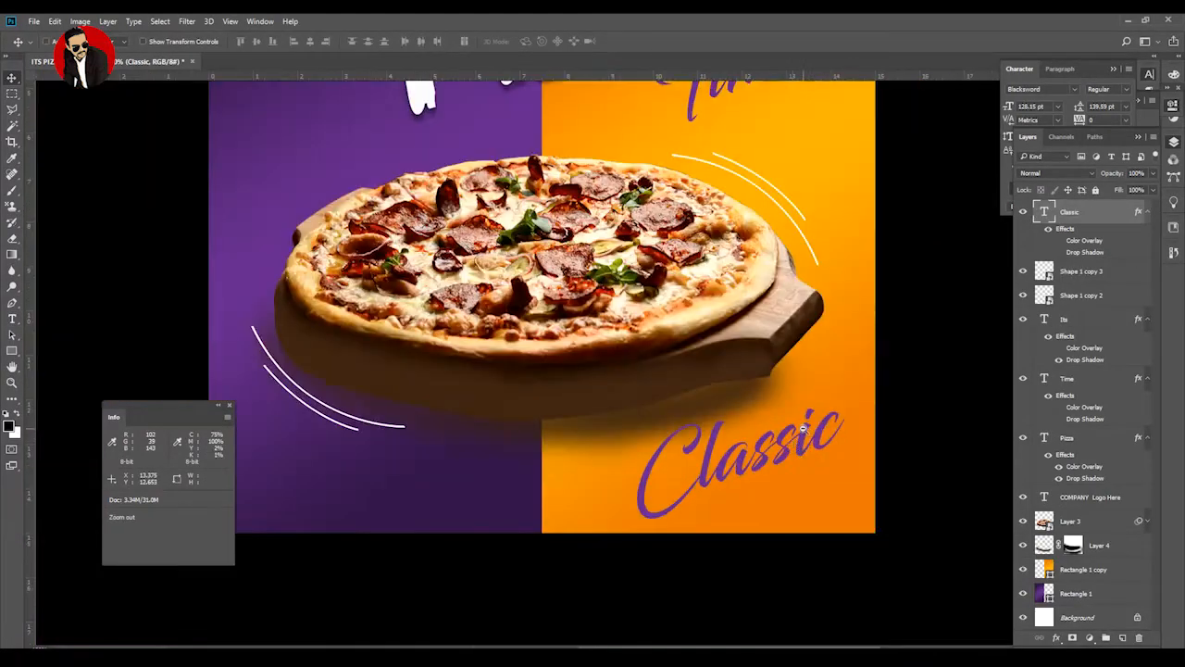
Draw a closed, tapered swoosh about 235 × 93 px beneath the Classic text with the Pen tool.
drag(796, 435, 825, 399)
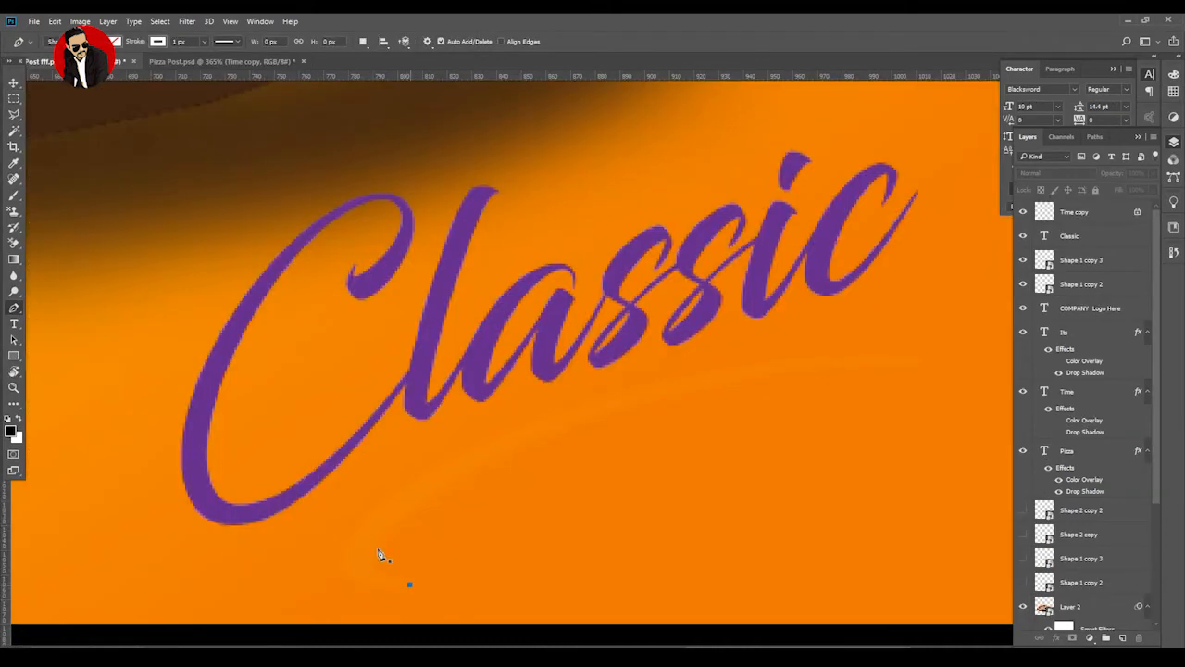
click(380, 554)
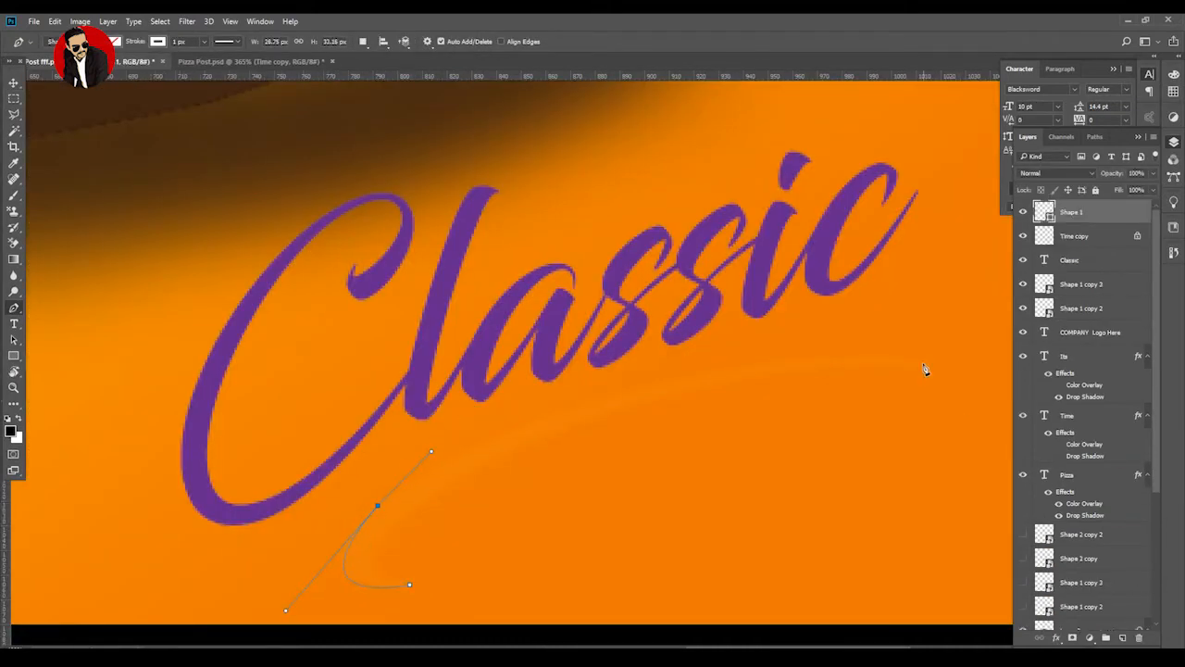
drag(1109, 400, 1080, 359)
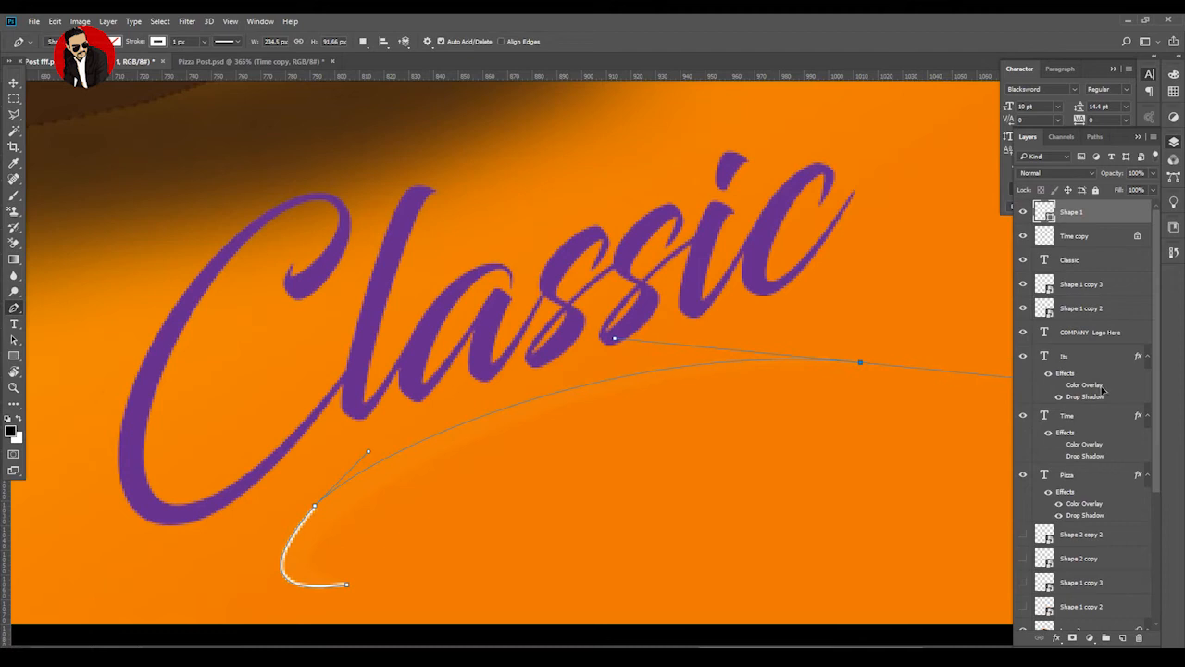
drag(319, 554, 203, 615)
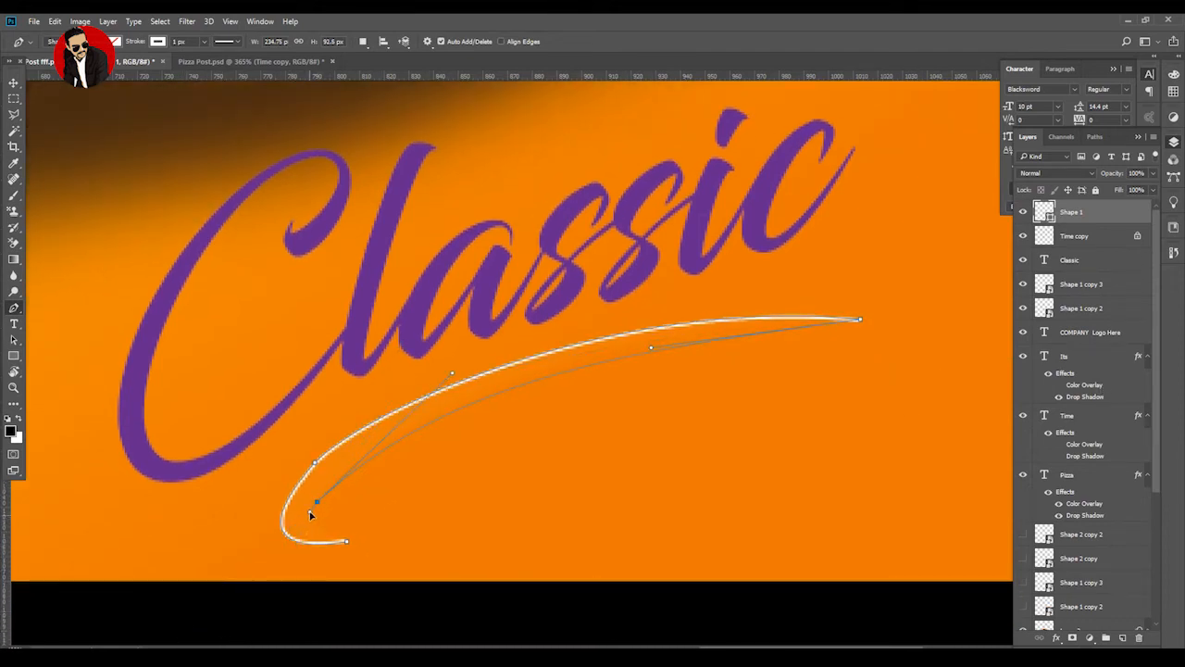
click(309, 515)
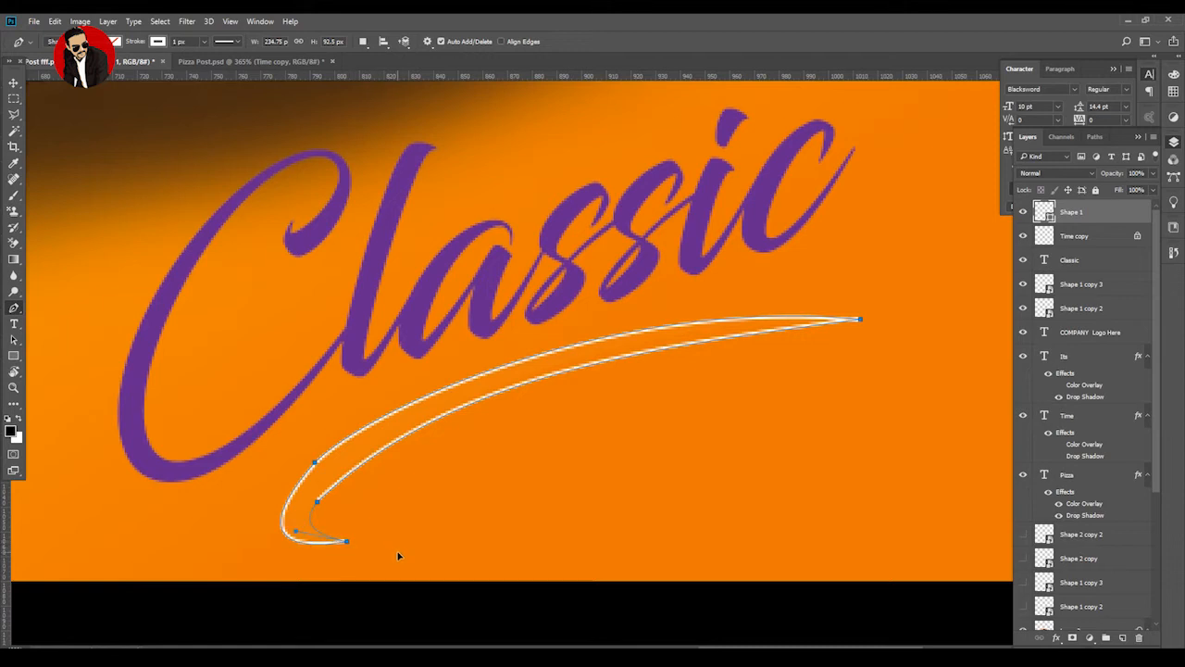
key(Return)
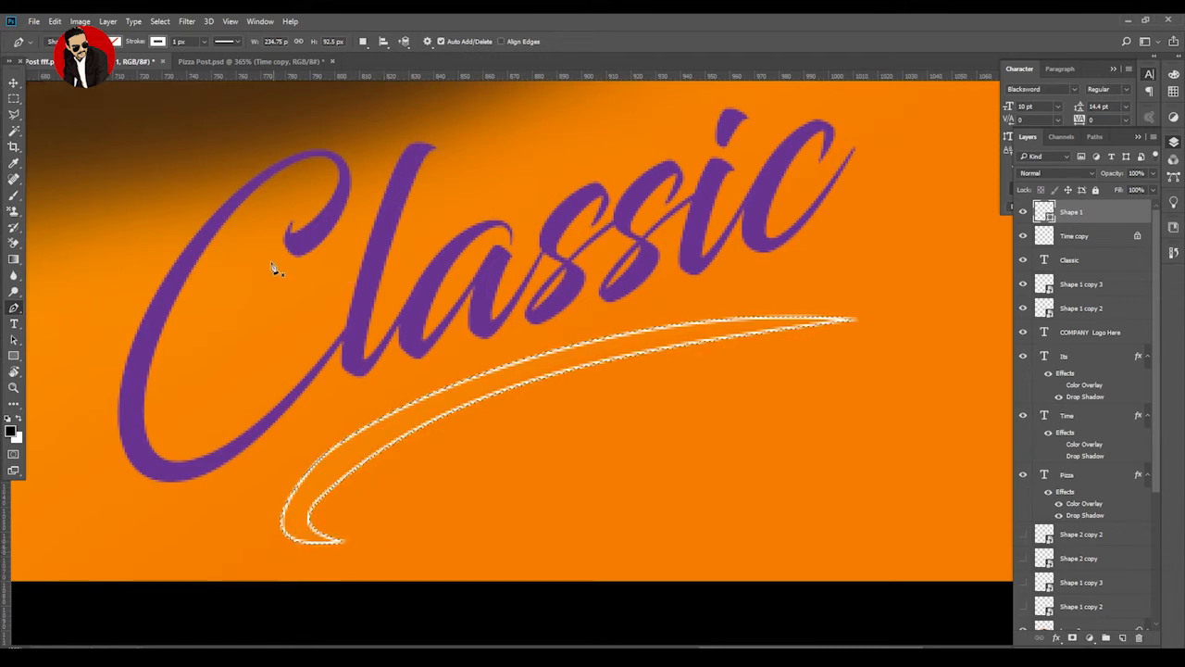
Fill the swoosh under Classic with white, remove its outline and clear the selection.
click(109, 41)
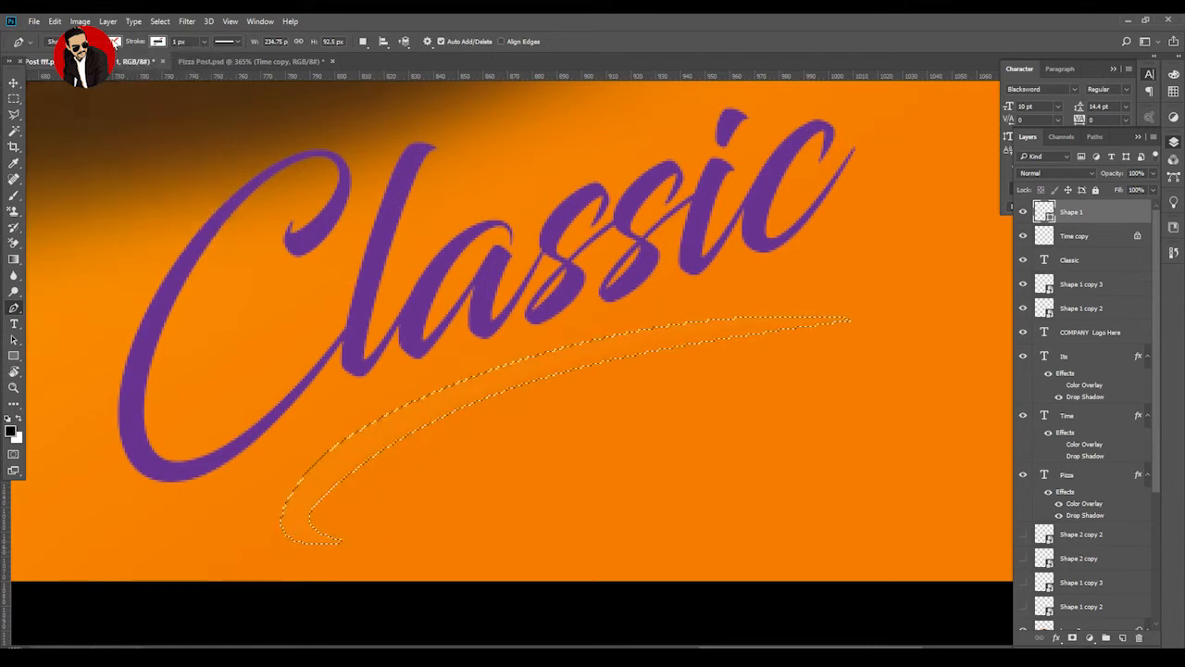
click(110, 41)
click(162, 185)
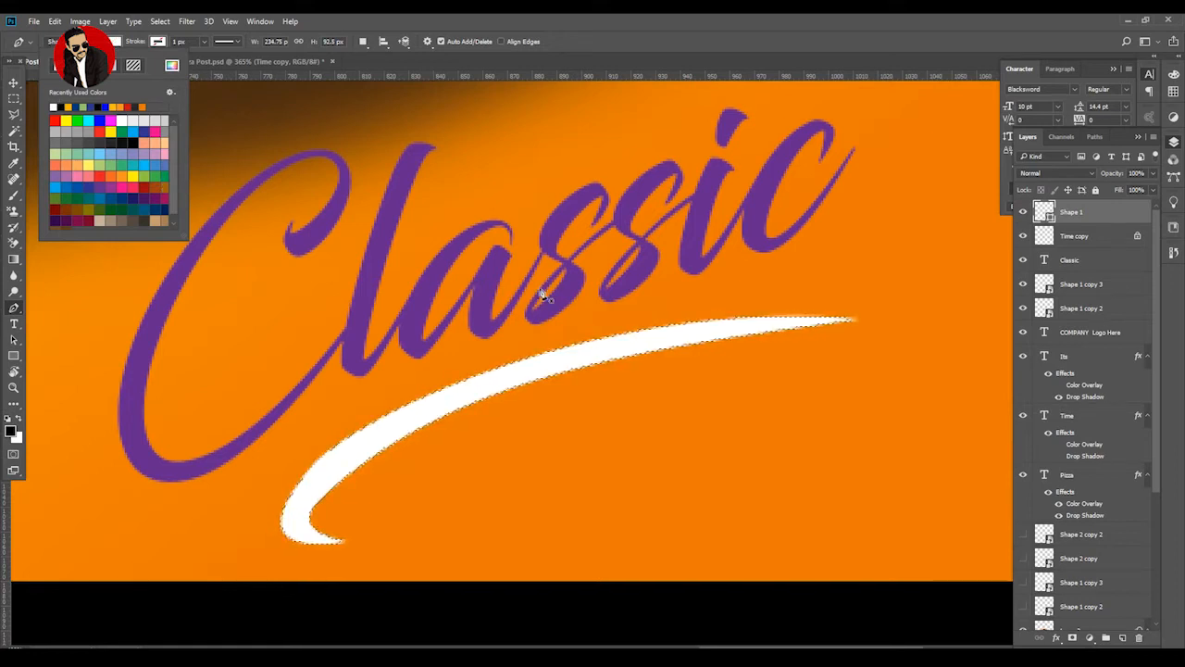
click(667, 390)
key(v)
scroll(665, 390, down, 3)
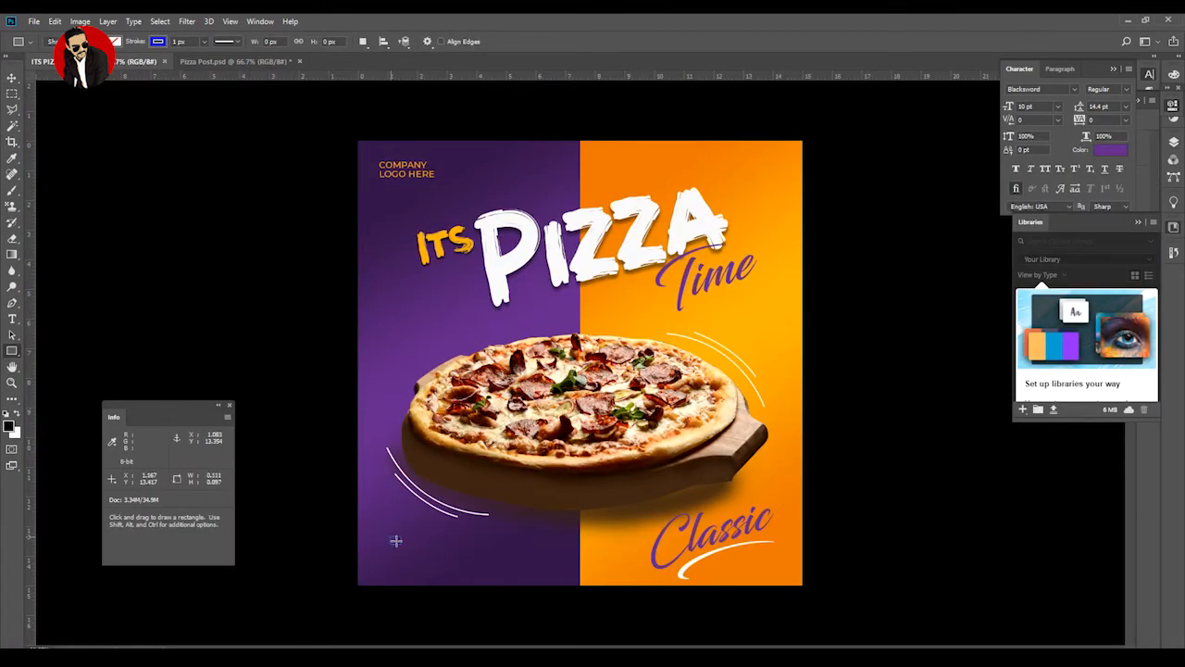
Draw a rectangle about 210 × 61 px in the lower-left purple area with a yellow fill and no stroke.
drag(389, 536, 477, 562)
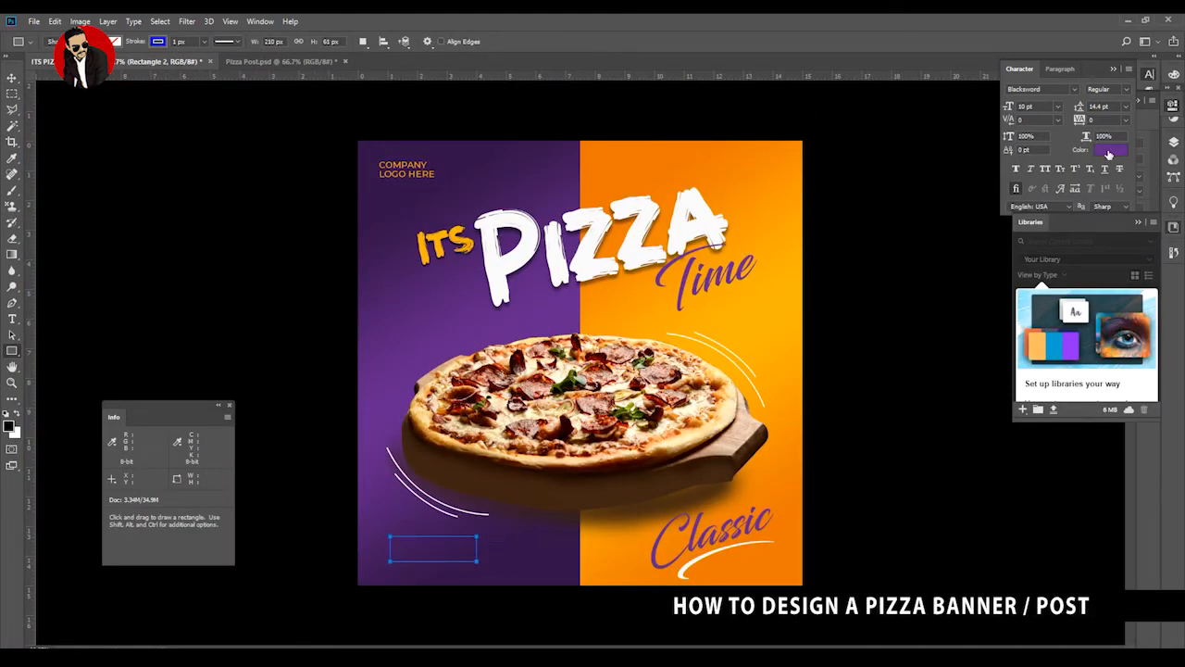
click(113, 42)
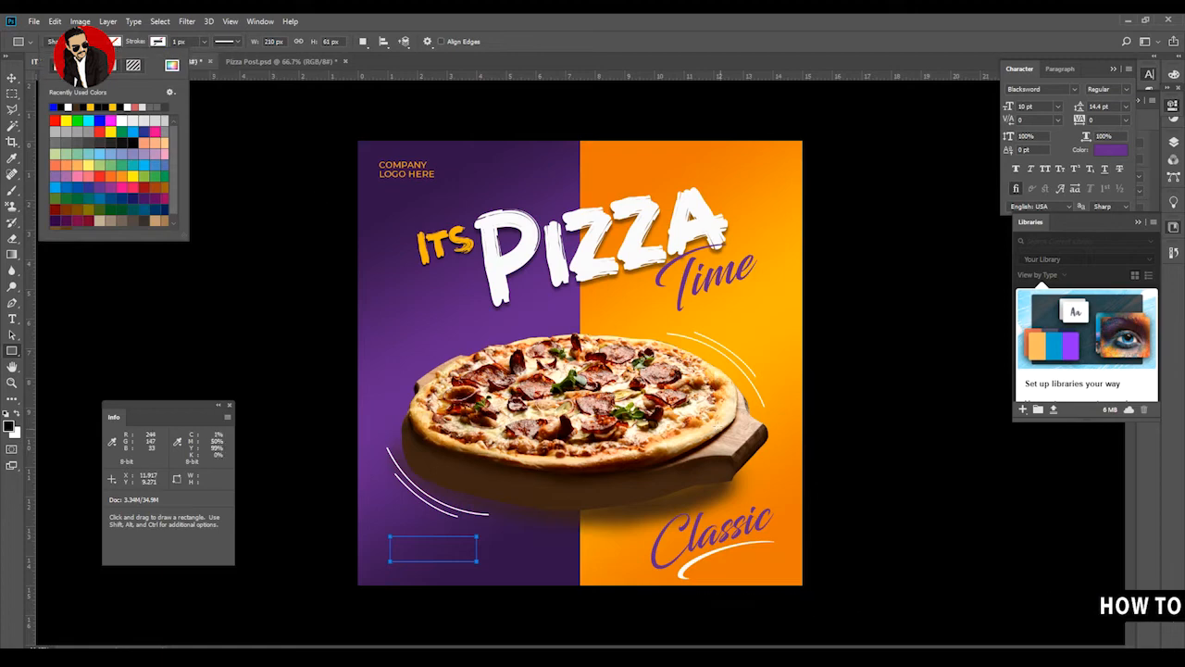
click(171, 65)
click(89, 108)
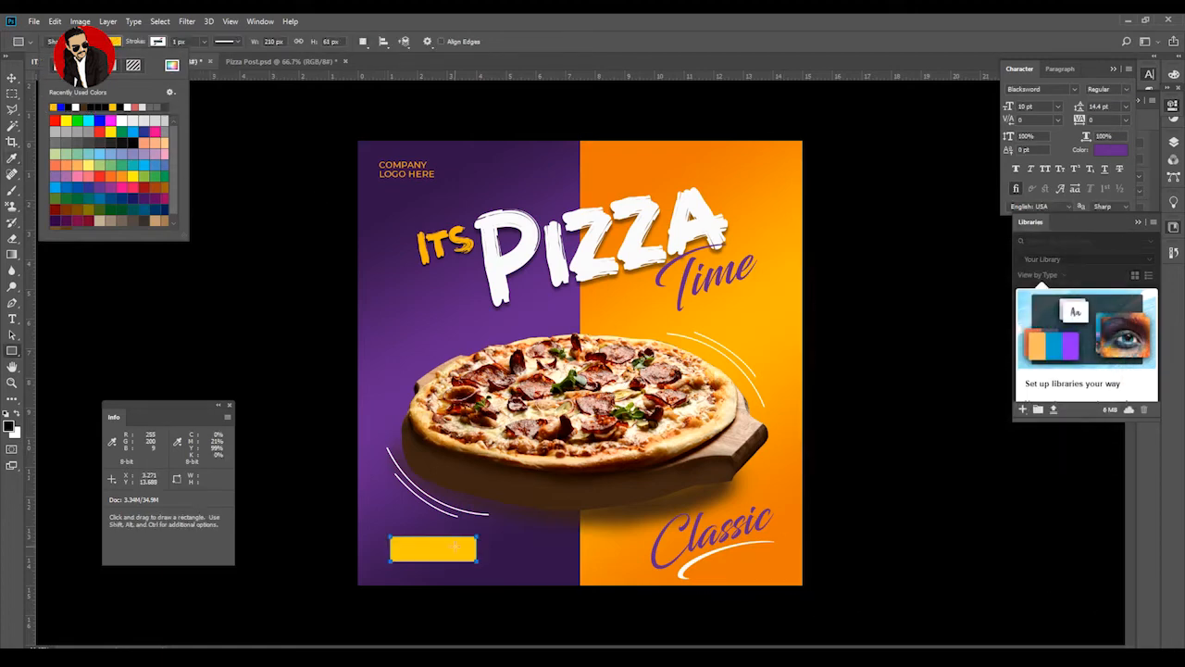
Change the rectangle's fill to the orange eb7700 sampled from the background's lower-right corner.
click(469, 465)
key(Escape)
click(115, 41)
click(172, 65)
click(794, 559)
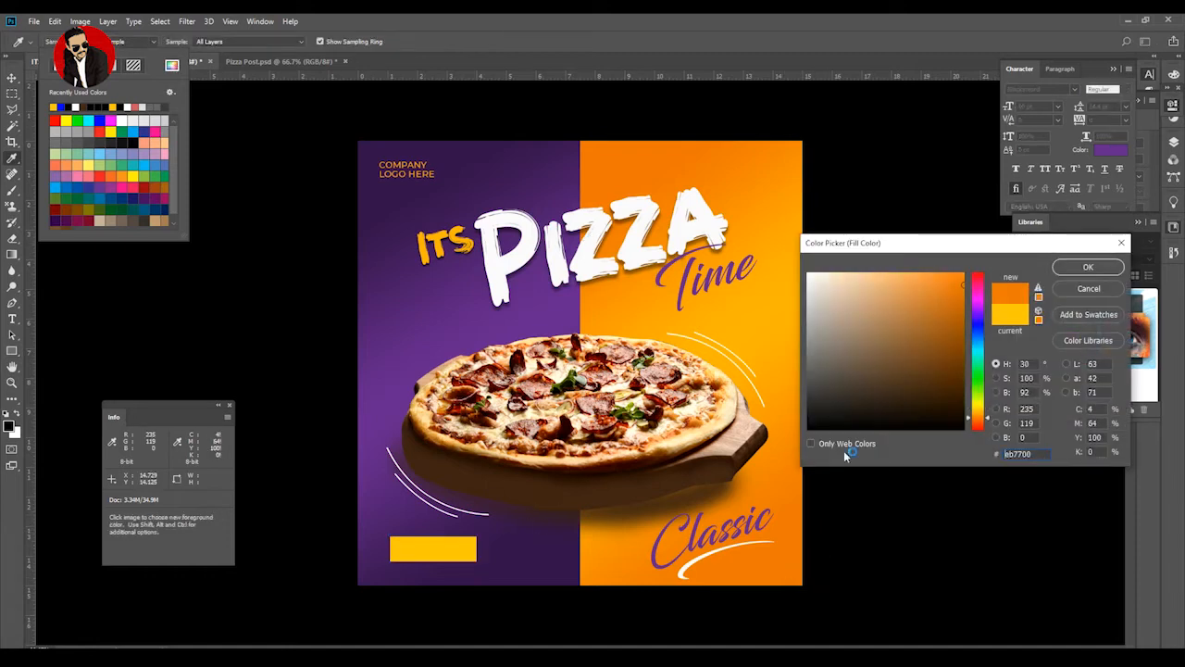
click(1088, 266)
click(12, 77)
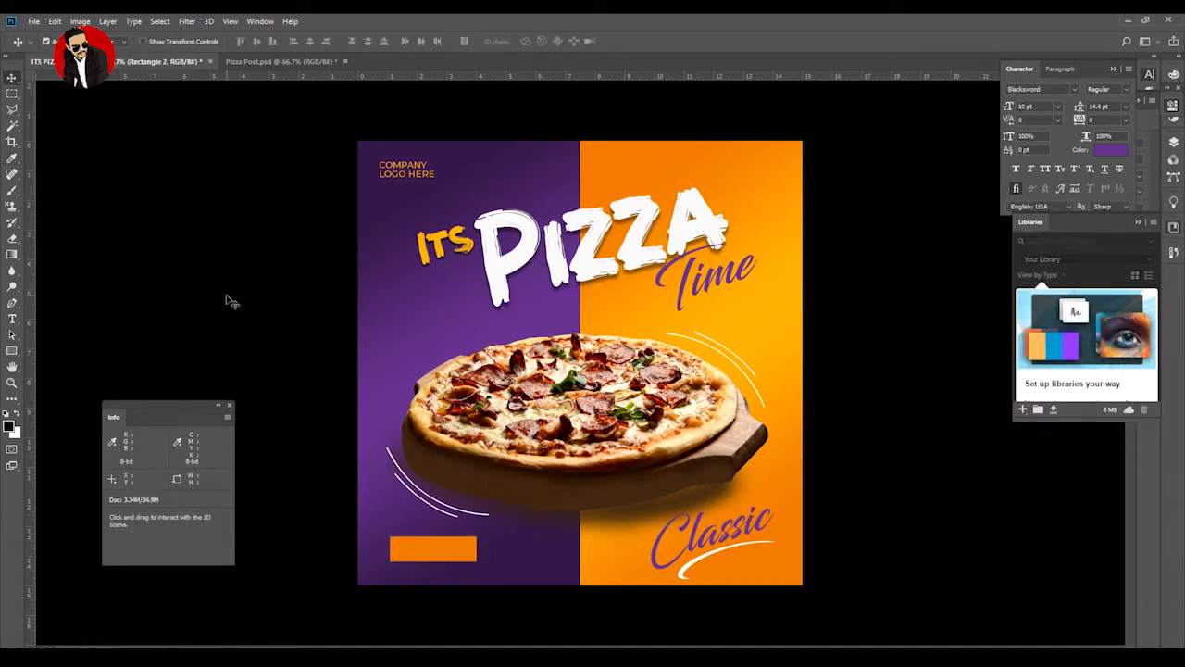
Display the rectangle's live shape properties beside the canvas and switch the ruler units to pixels.
key(u)
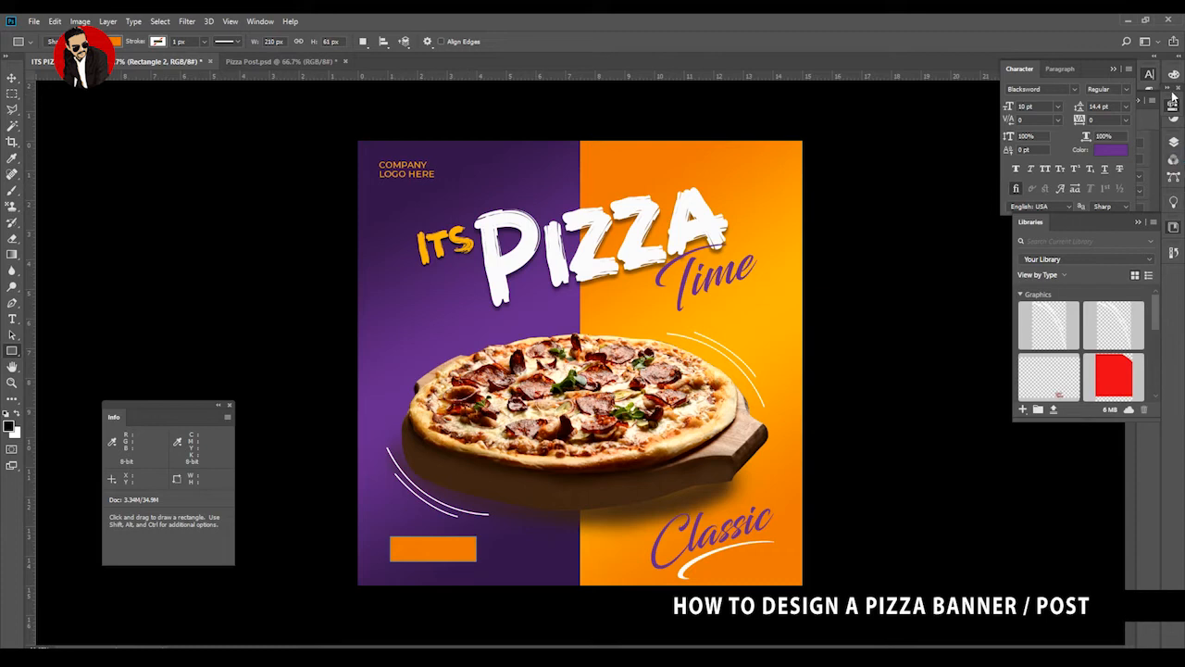
click(1169, 89)
drag(1172, 88, 884, 139)
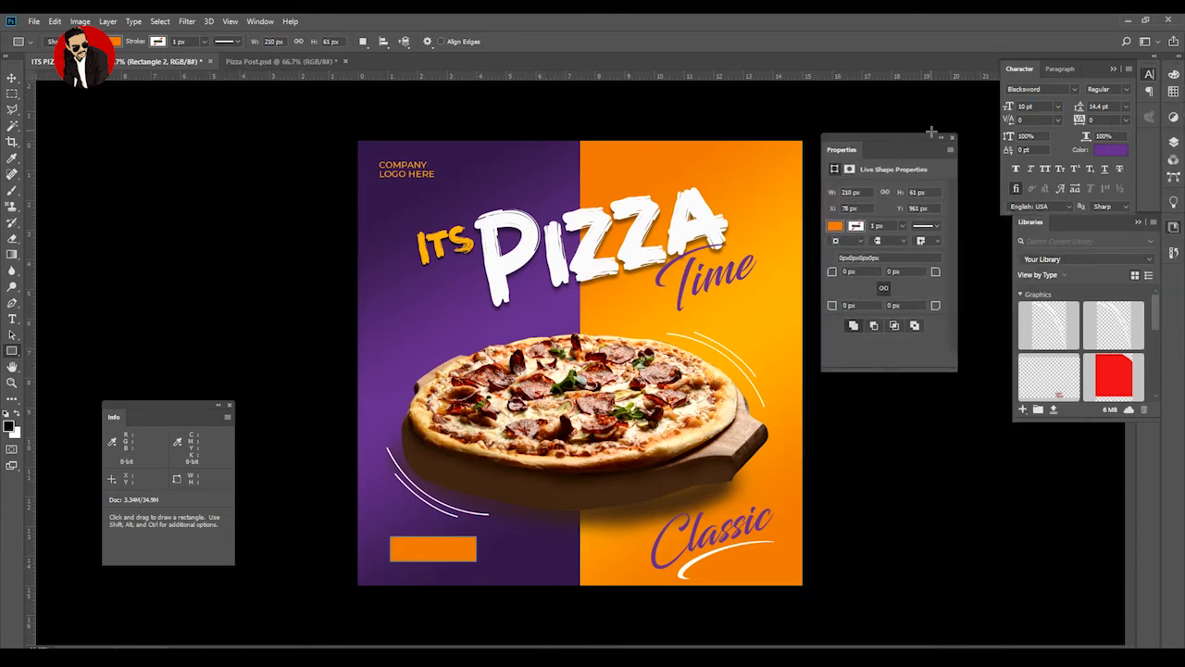
right_click(922, 75)
click(980, 85)
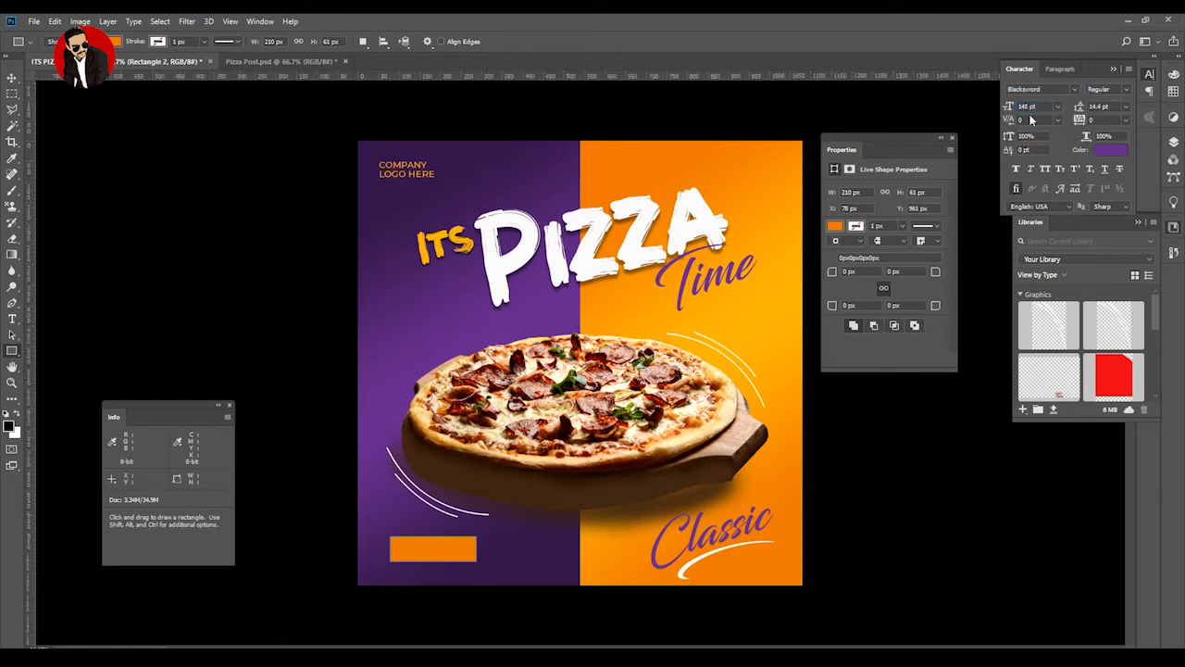
Resize the orange rectangle to 145 × 38 px and fully round its corners into a pill shape.
key(ctrl+t)
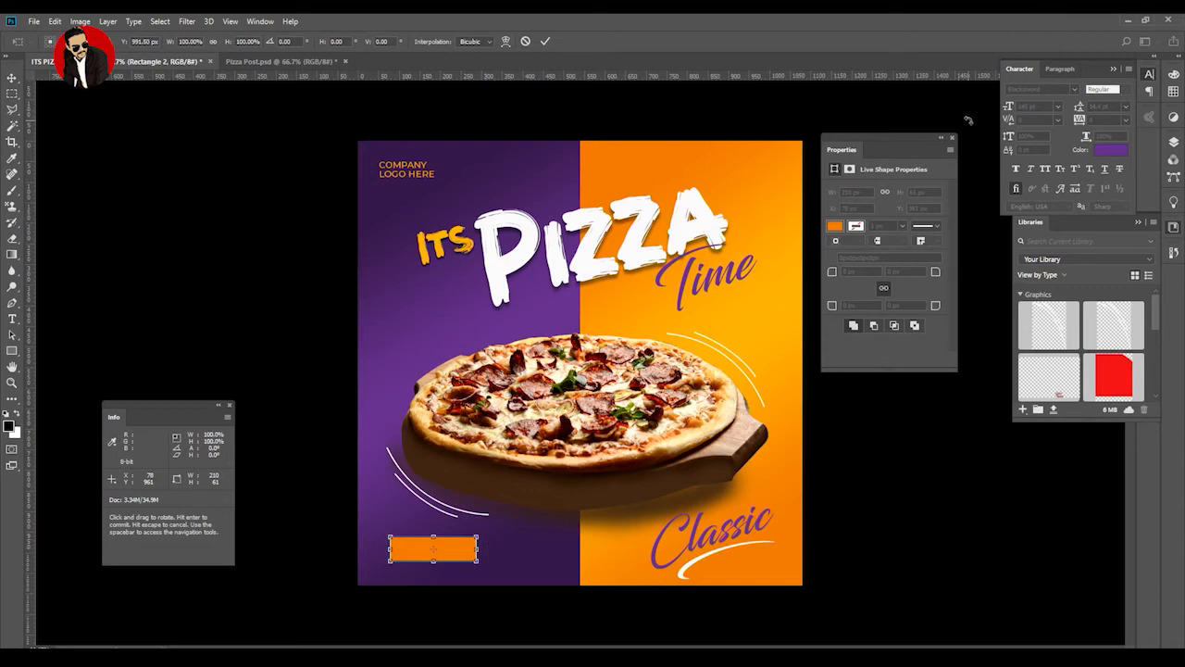
key(Return)
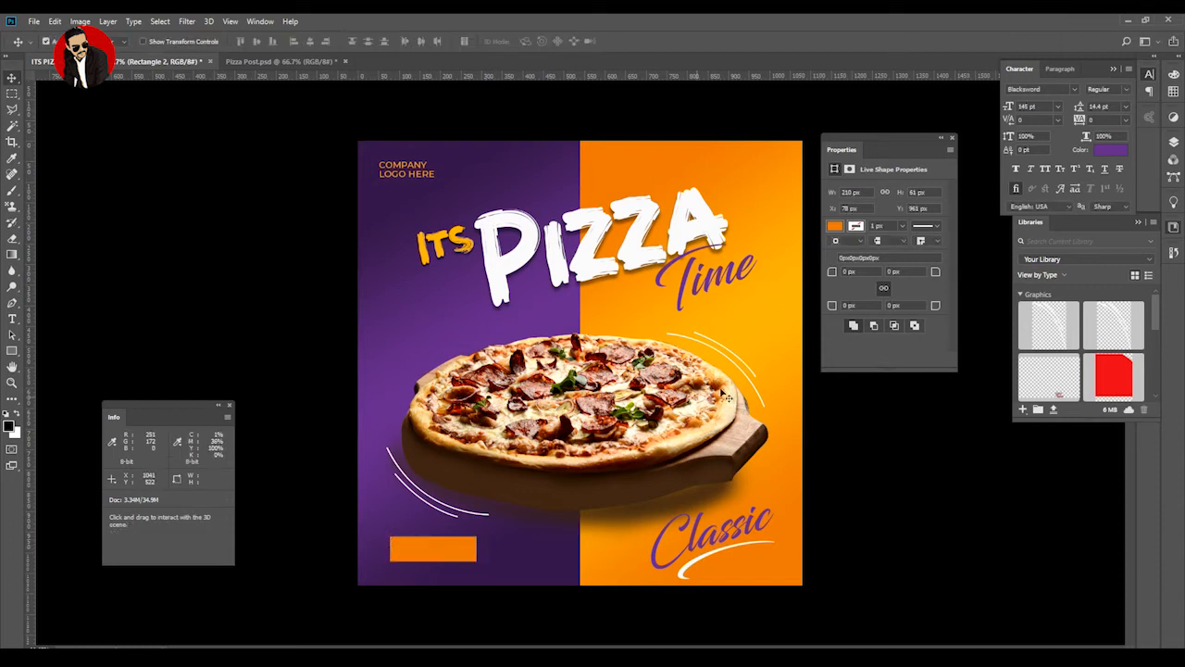
click(1060, 69)
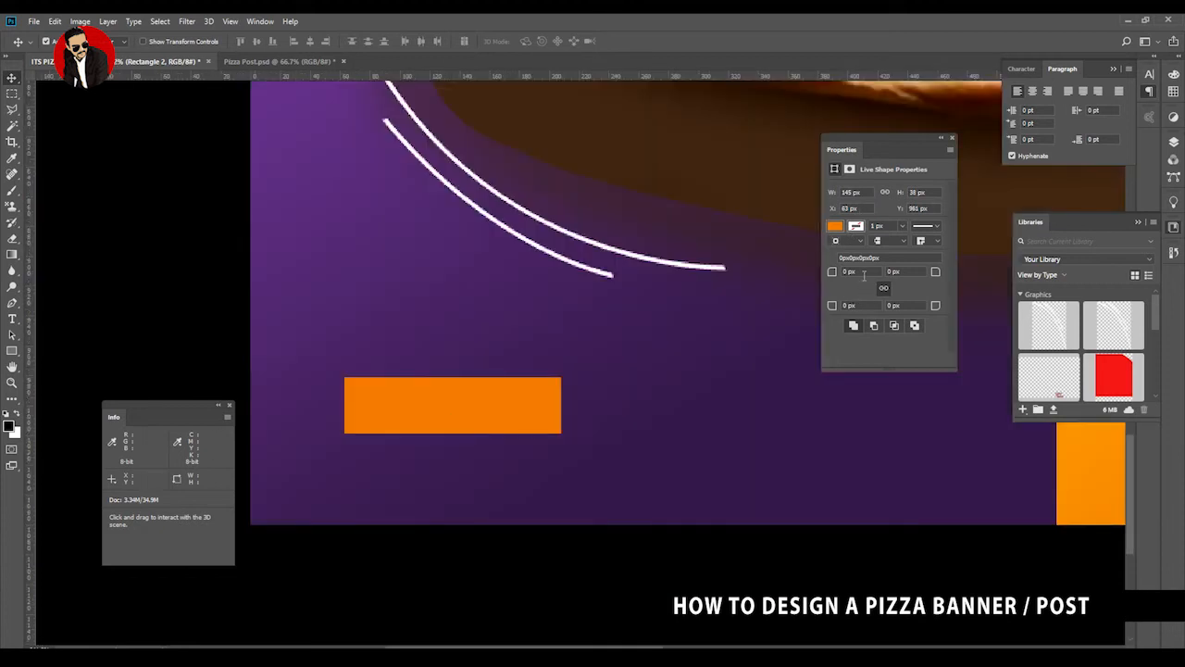
click(864, 272)
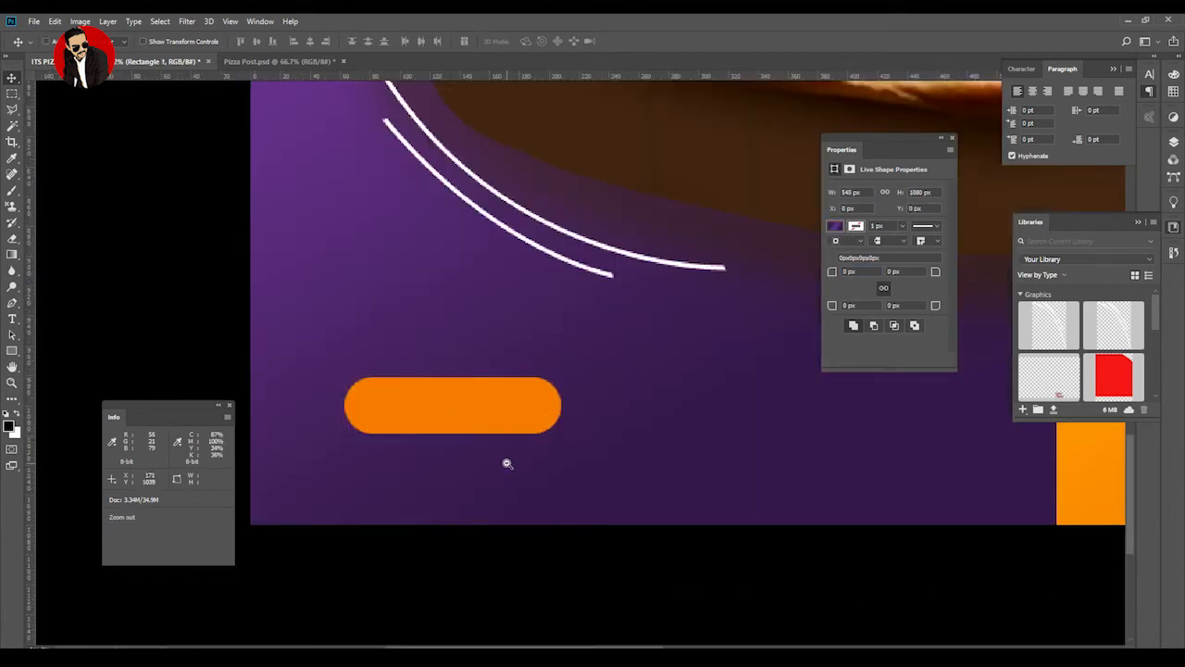
Add the text Order Now near the banner's lower edge and move it over the orange pill.
scroll(518, 483, down, 3)
drag(492, 523, 472, 548)
click(12, 319)
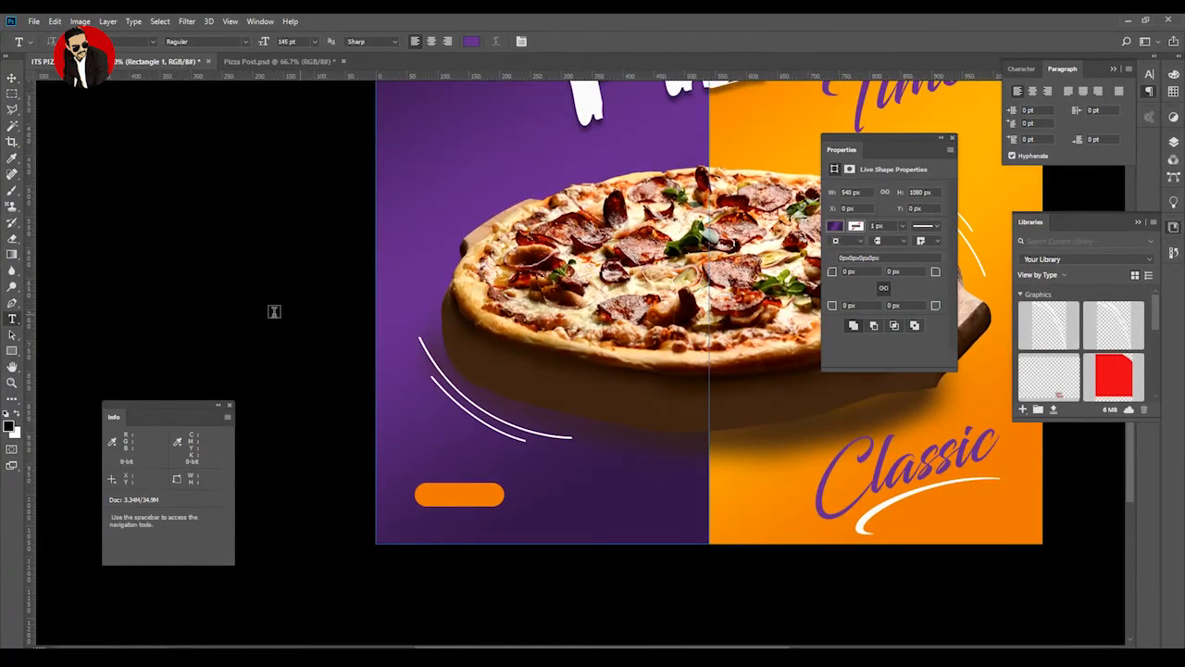
click(627, 483)
text(Order no)
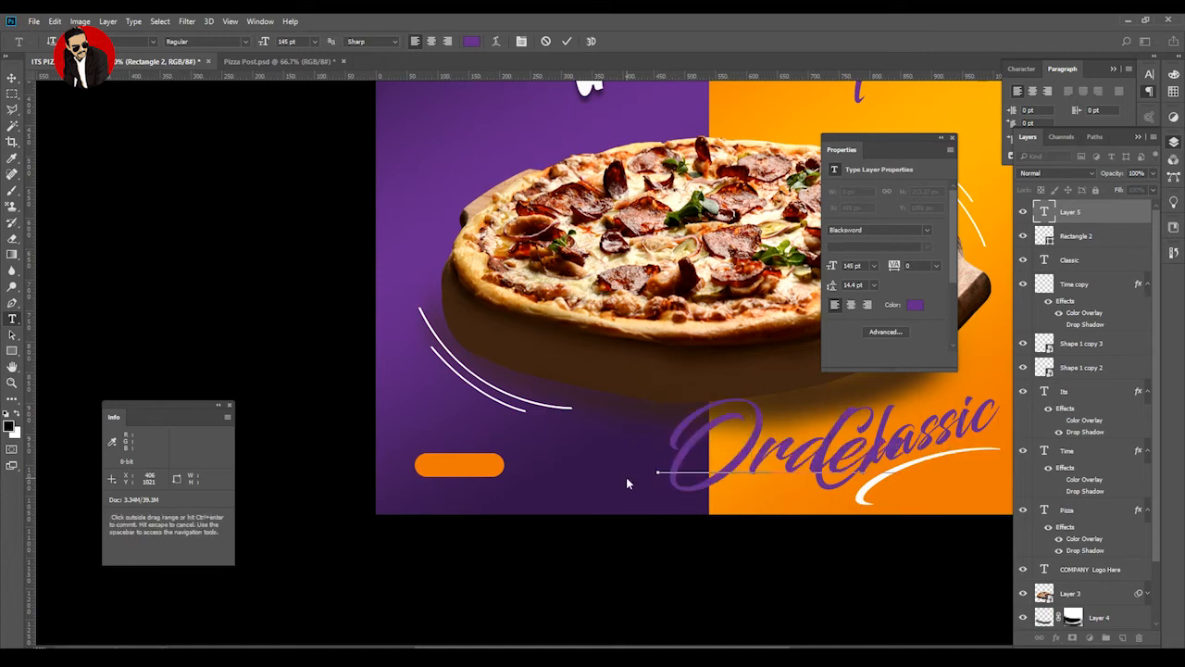
text(w)
key(ctrl+Return)
key(v)
drag(734, 473, 448, 466)
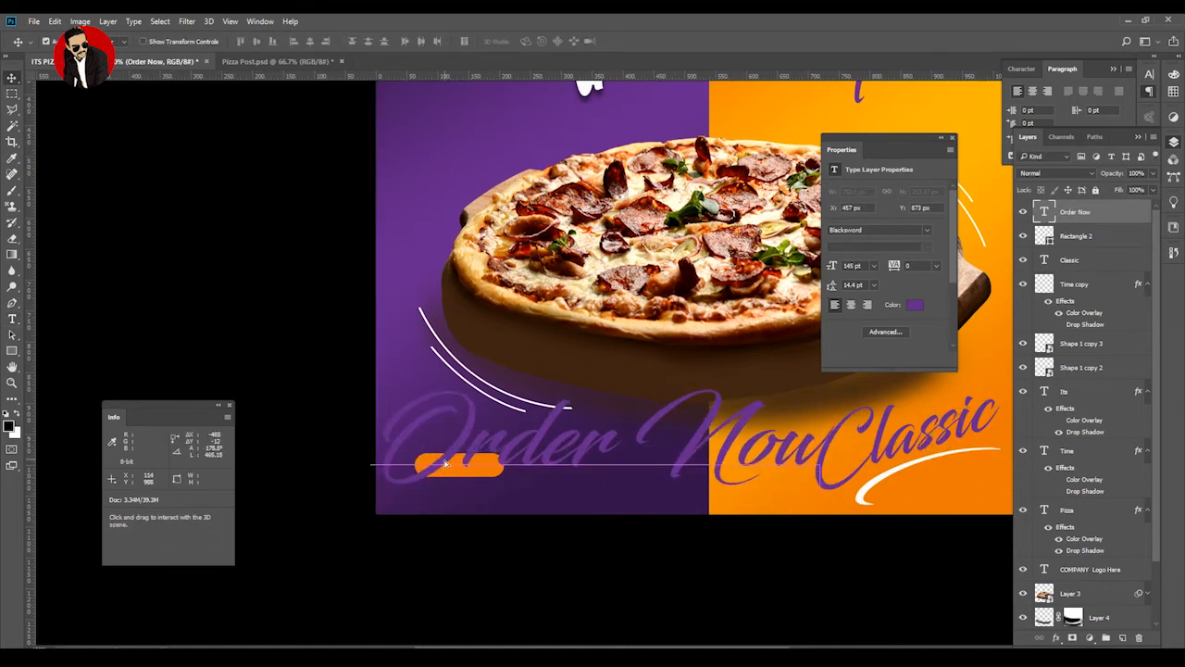
Scale the Order Now text down to about 21 pt and centre it inside the orange pill.
key(ctrl+t)
drag(839, 379, 486, 472)
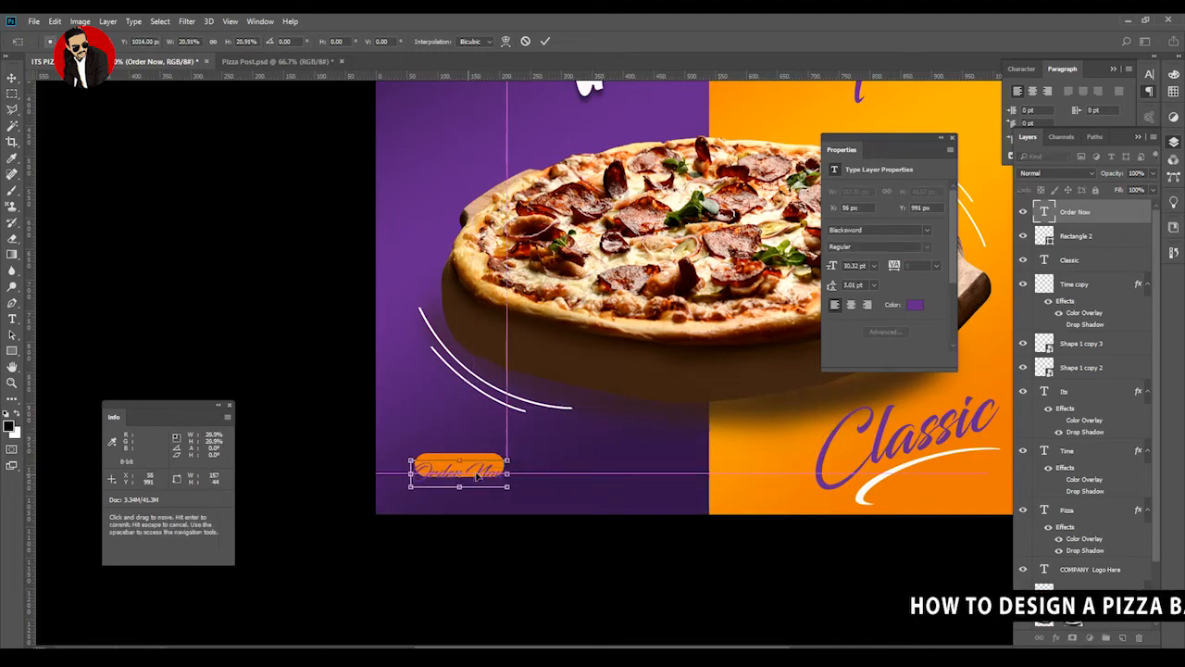
scroll(456, 493, up, 8)
drag(791, 262, 671, 299)
drag(602, 353, 602, 316)
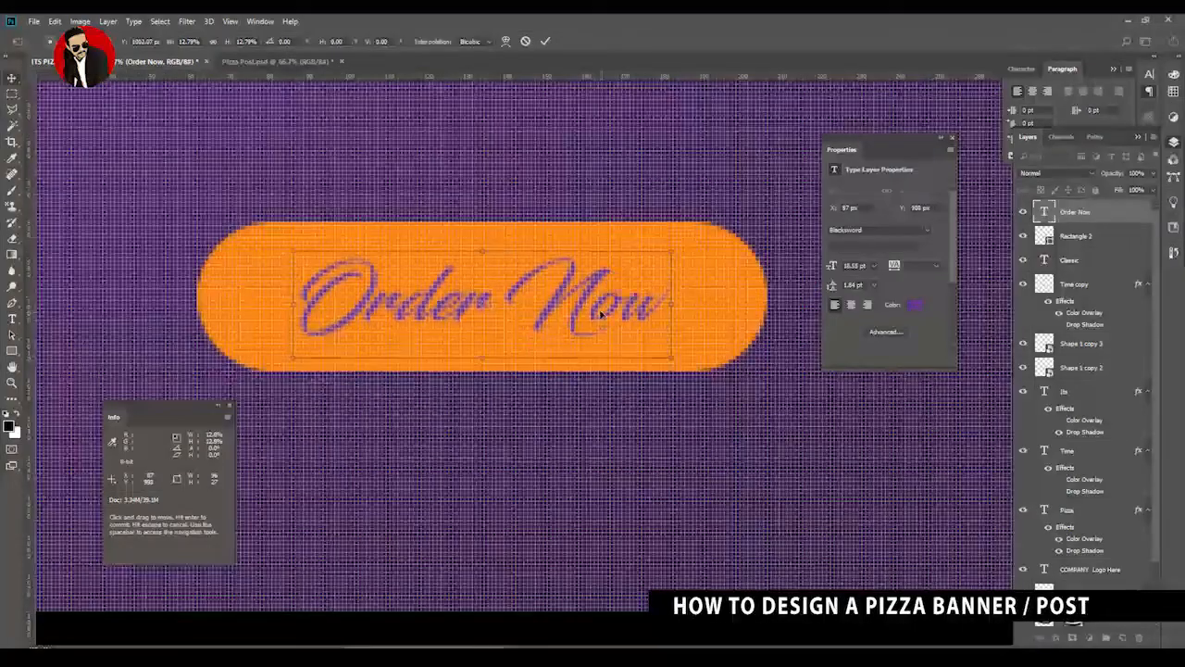
key(Return)
scroll(612, 324, down, 5)
key(ctrl+t)
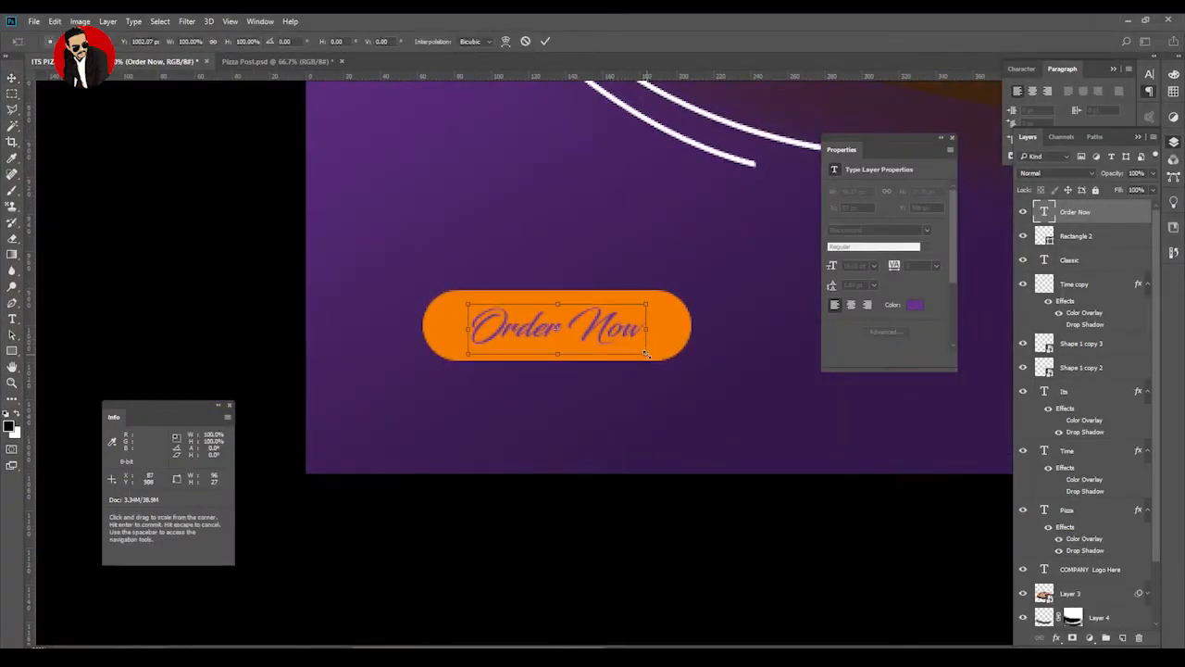
drag(647, 353, 657, 361)
key(Return)
Change the Order Now text's font to Blenda Script and nudge the text 1 px within the pill.
key(t)
scroll(796, 232, down, 1)
key(Return)
text(blend)
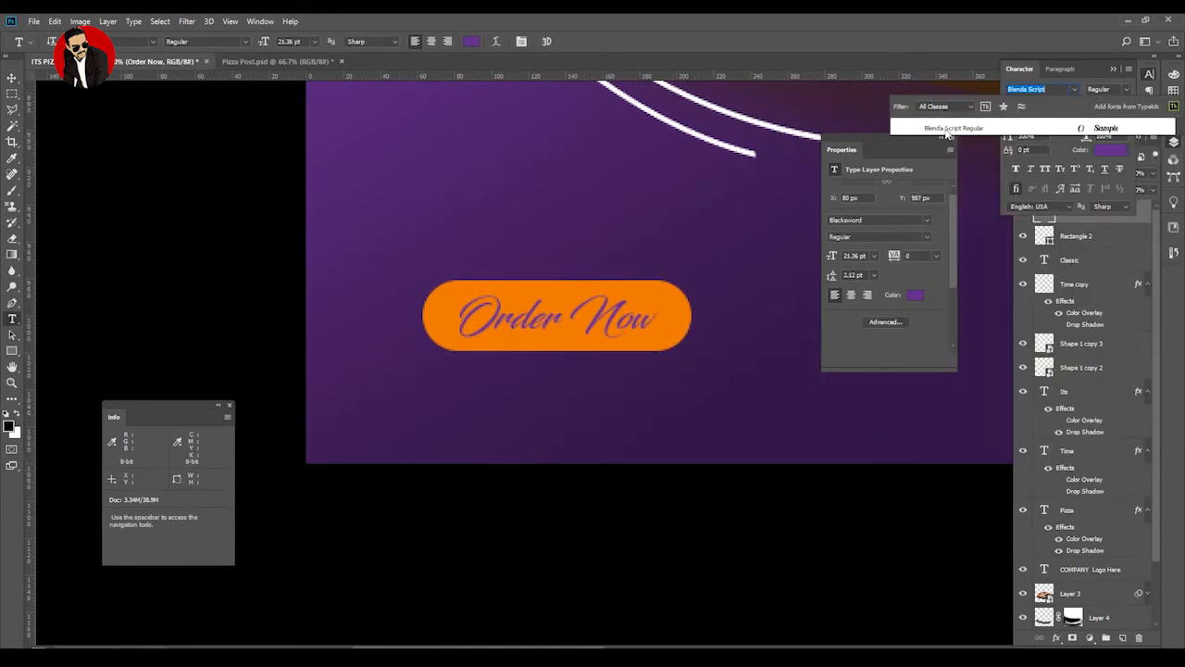
click(946, 131)
click(12, 78)
drag(628, 326, 630, 328)
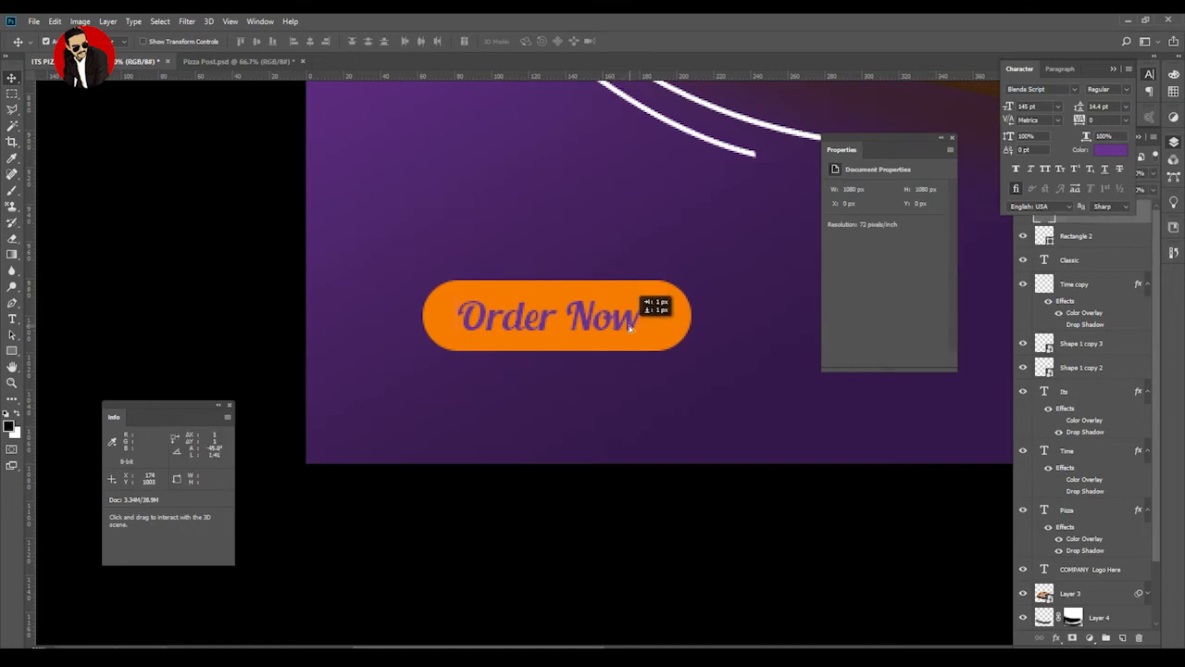
Try the Bodoni Bd BT Bold font on the Order Now text.
double_click(622, 322)
click(1070, 87)
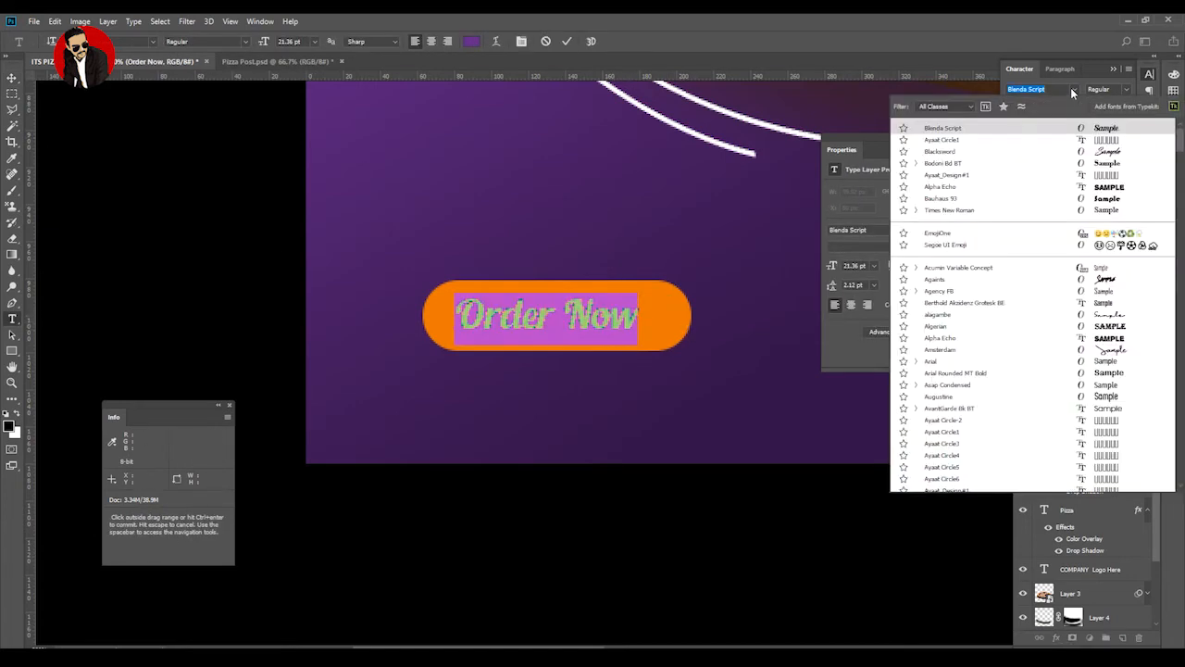
click(594, 228)
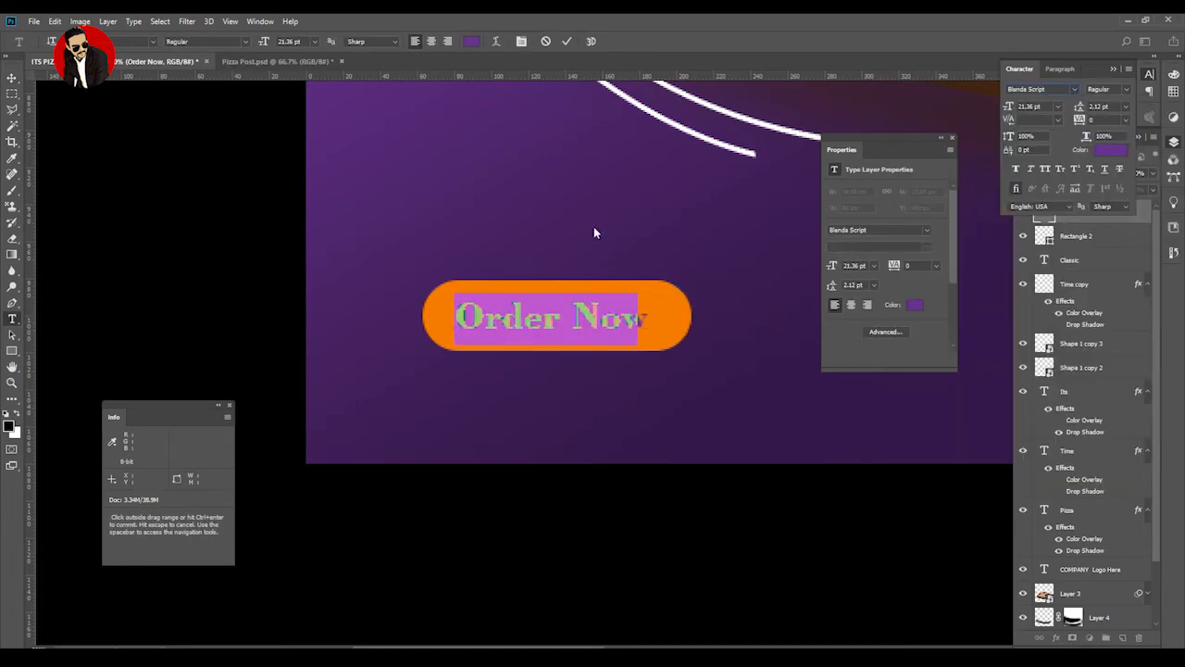
key(ctrl+Return)
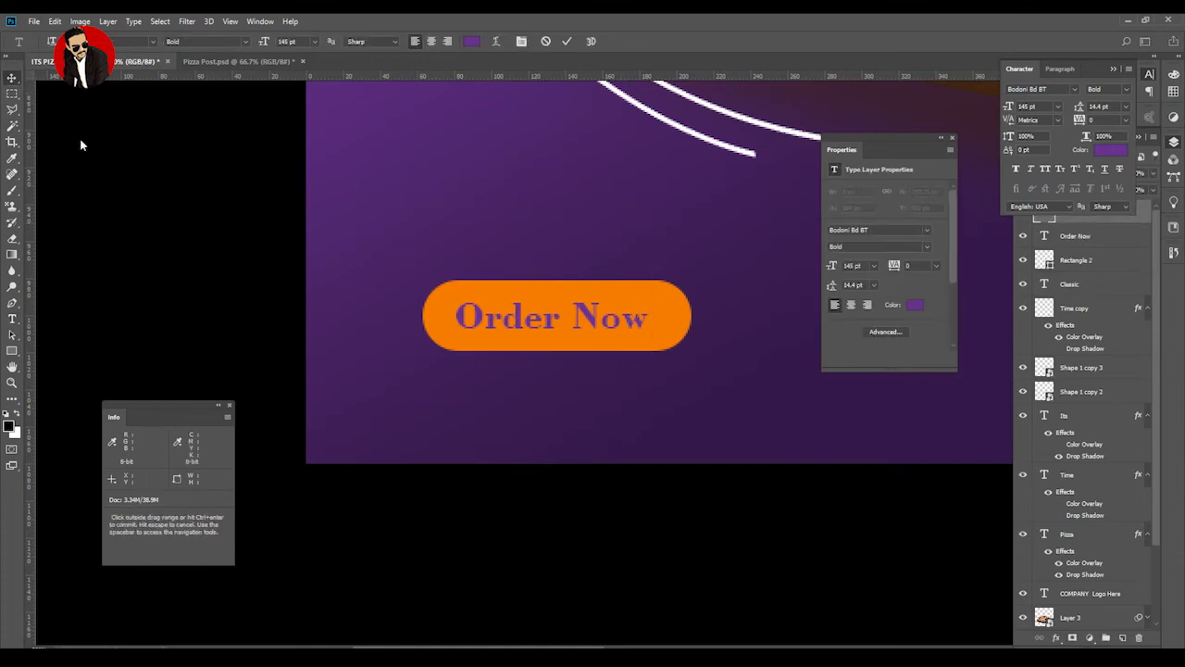
Set the Order Now text in Blenda Script at 22 pt.
double_click(556, 315)
click(1072, 88)
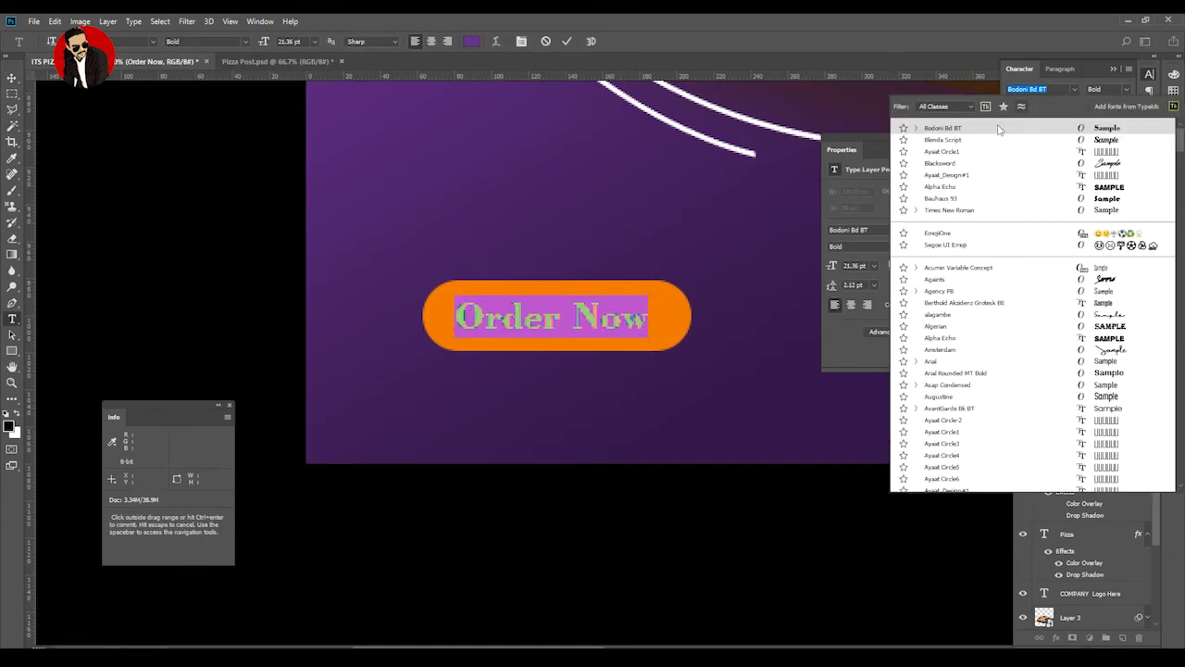
key(Down)
key(Return)
key(ctrl+Return)
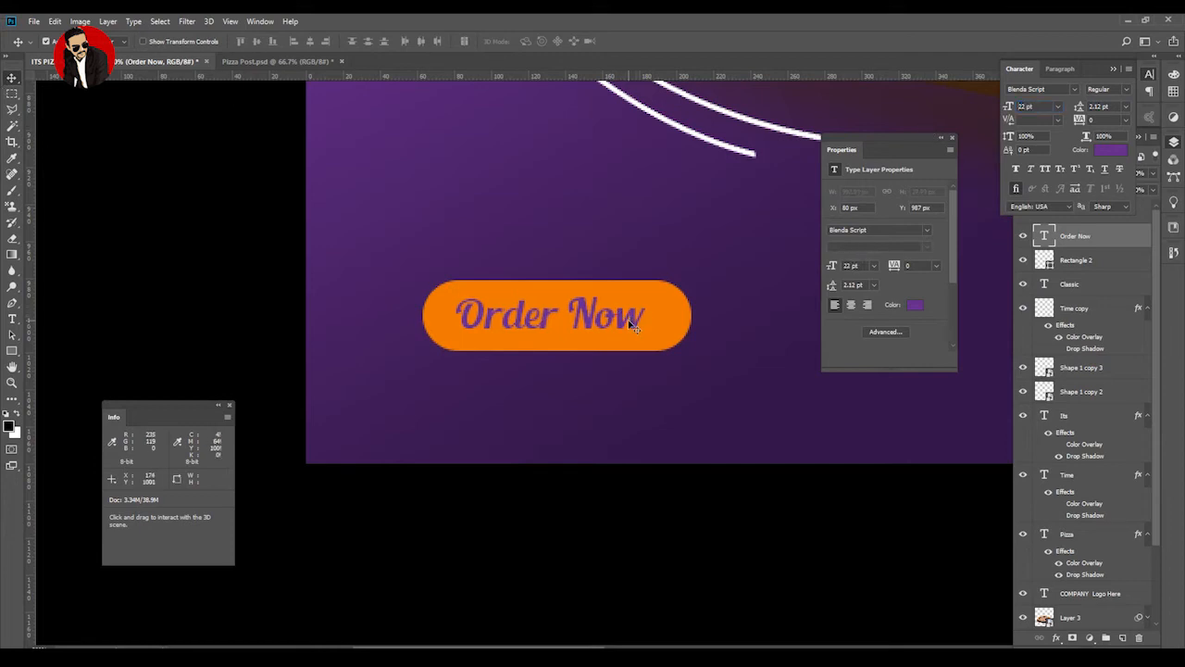
click(194, 265)
key(ctrl+0)
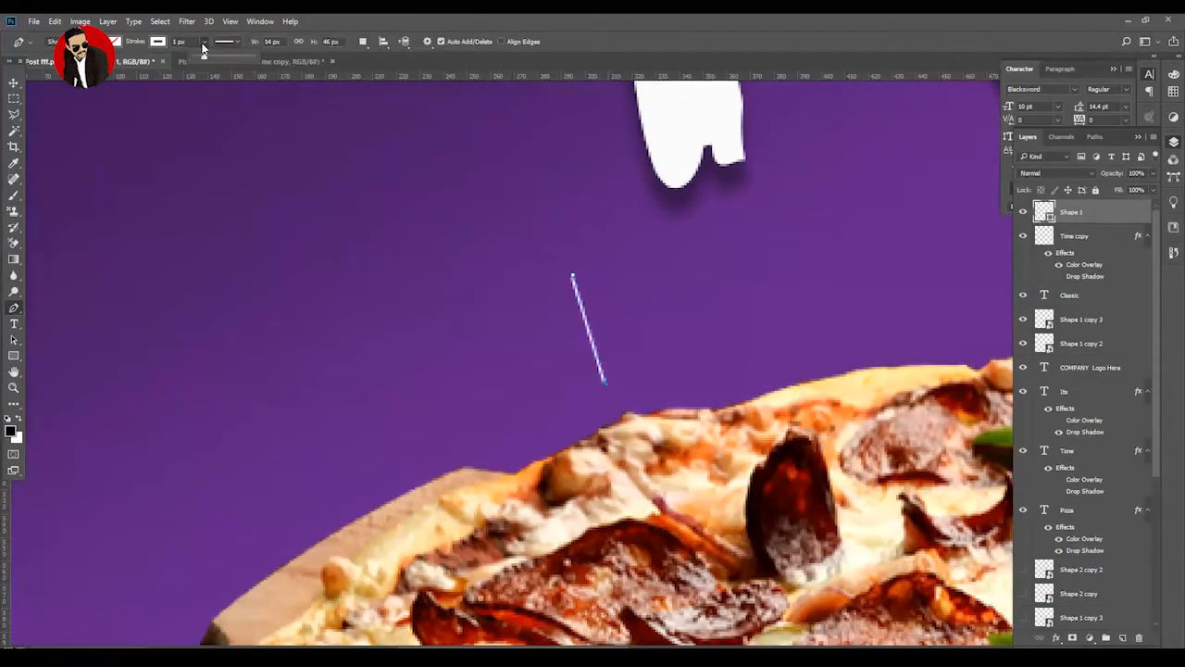
Thicken the short white line's stroke to 5.71 px and place a copy tilted outward on its left side.
mouse_move(204, 48)
mouse_down()
mouse_move(218, 61)
mouse_move(209, 61)
mouse_up()
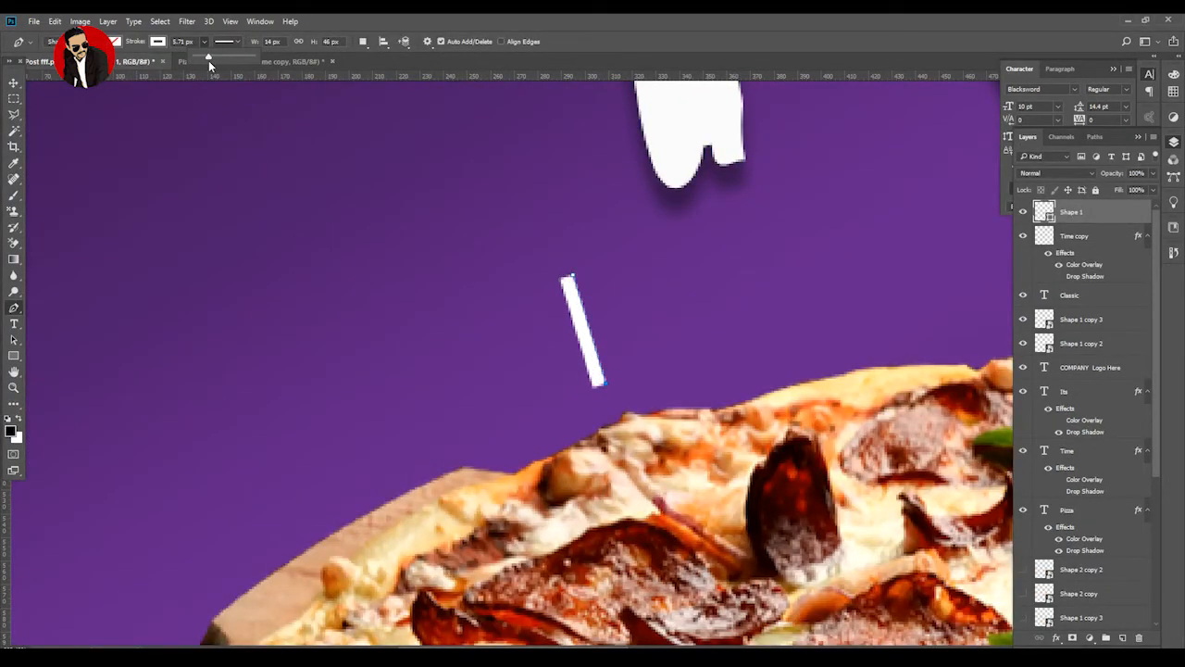
key(v)
key(ctrl+j)
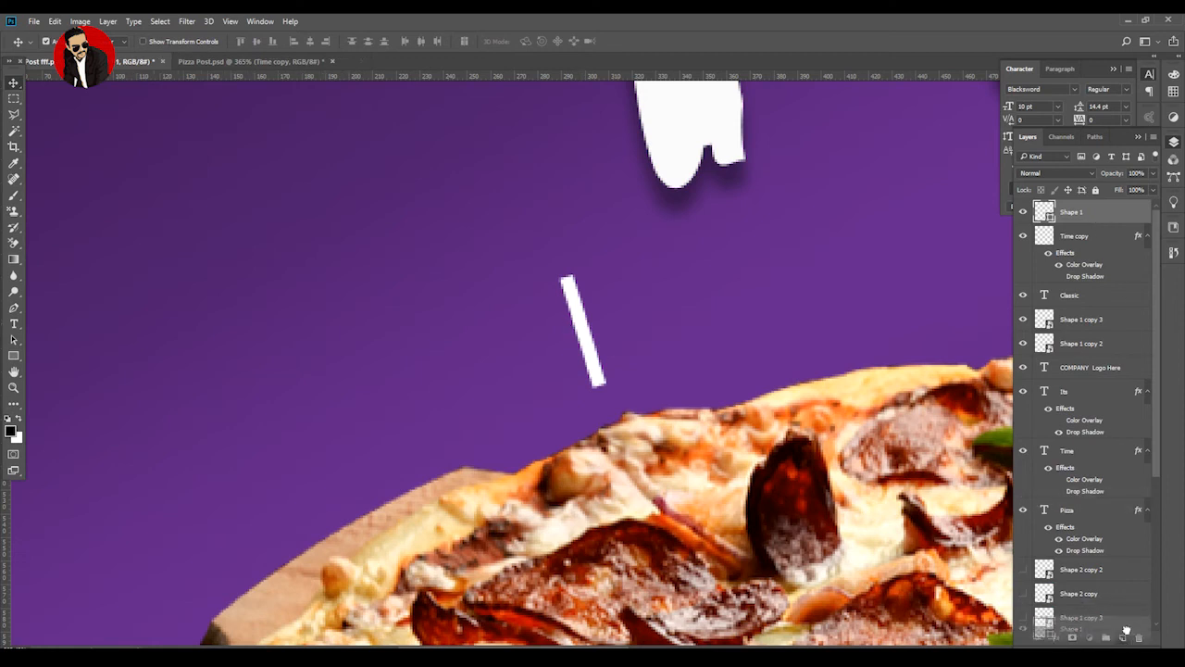
drag(576, 318, 543, 318)
key(ctrl+t)
drag(540, 252, 525, 313)
Place a third copy of the white stroke to the right of the first and rotate it nearly upright.
drag(553, 352, 646, 335)
key(Return)
key(ctrl+t)
drag(694, 262, 649, 247)
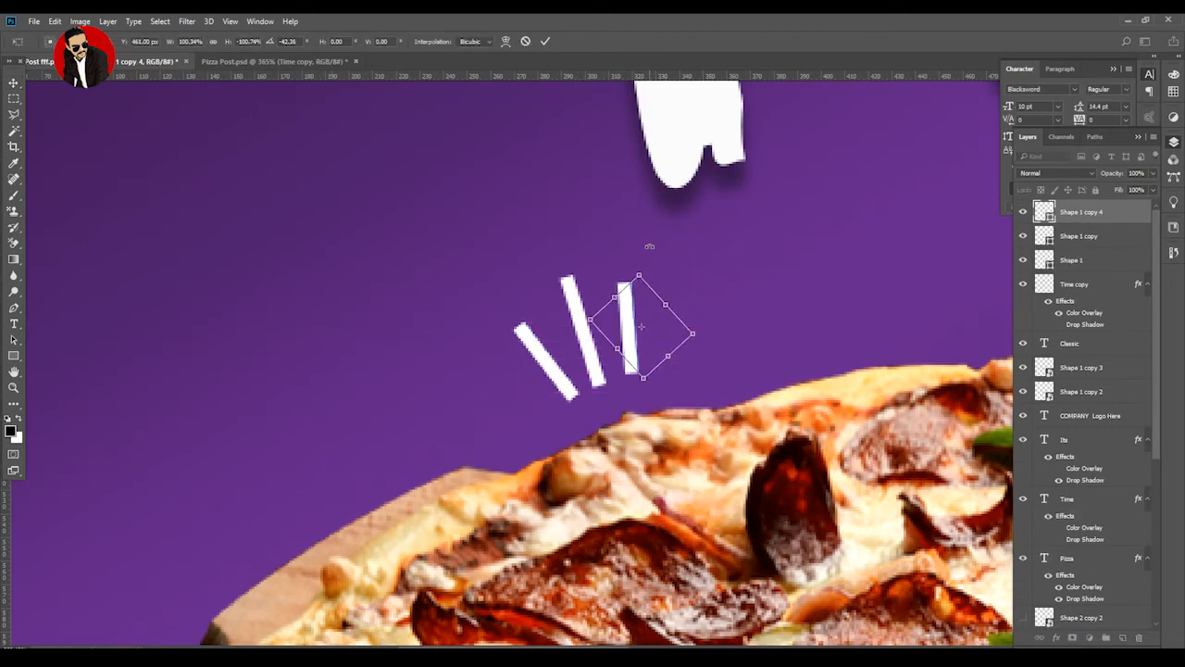
key(Return)
Nudge the three white strokes into an even fan above the pizza and link their layers.
drag(598, 378, 598, 369)
drag(569, 396, 573, 385)
drag(629, 331, 626, 331)
shift+click(593, 358)
shift+click(566, 376)
click(1039, 638)
key(ctrl+0)
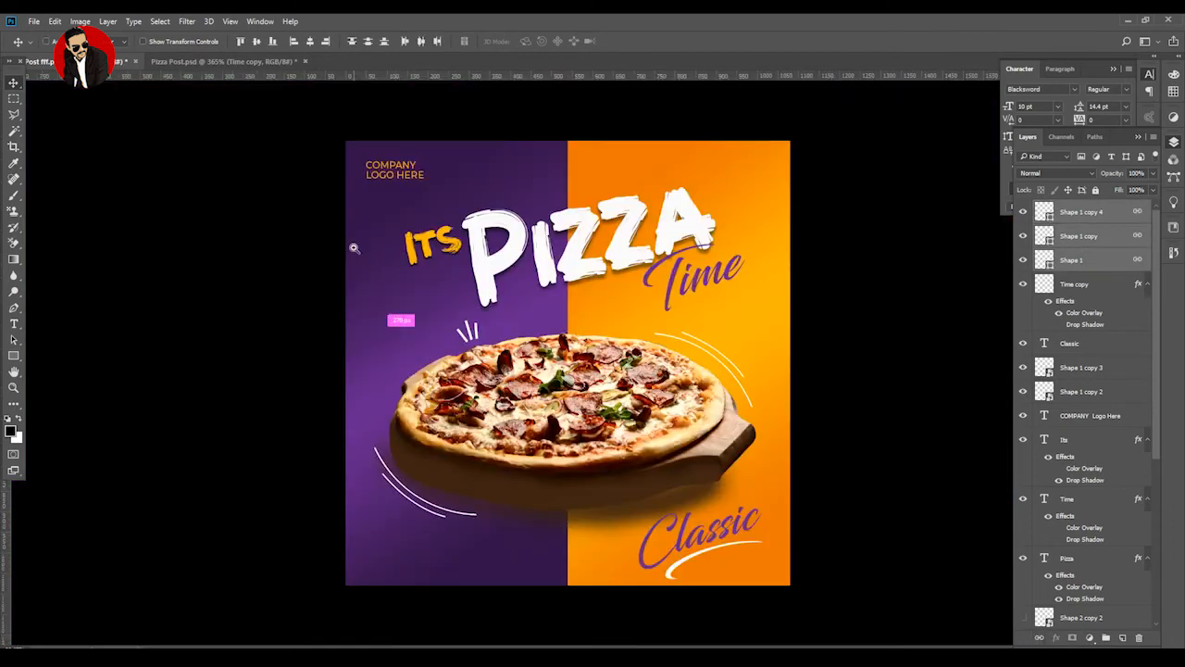
Duplicate the three-stroke burst and place the flipped copy on the orange area just left of the Classic text.
drag(355, 250, 794, 567)
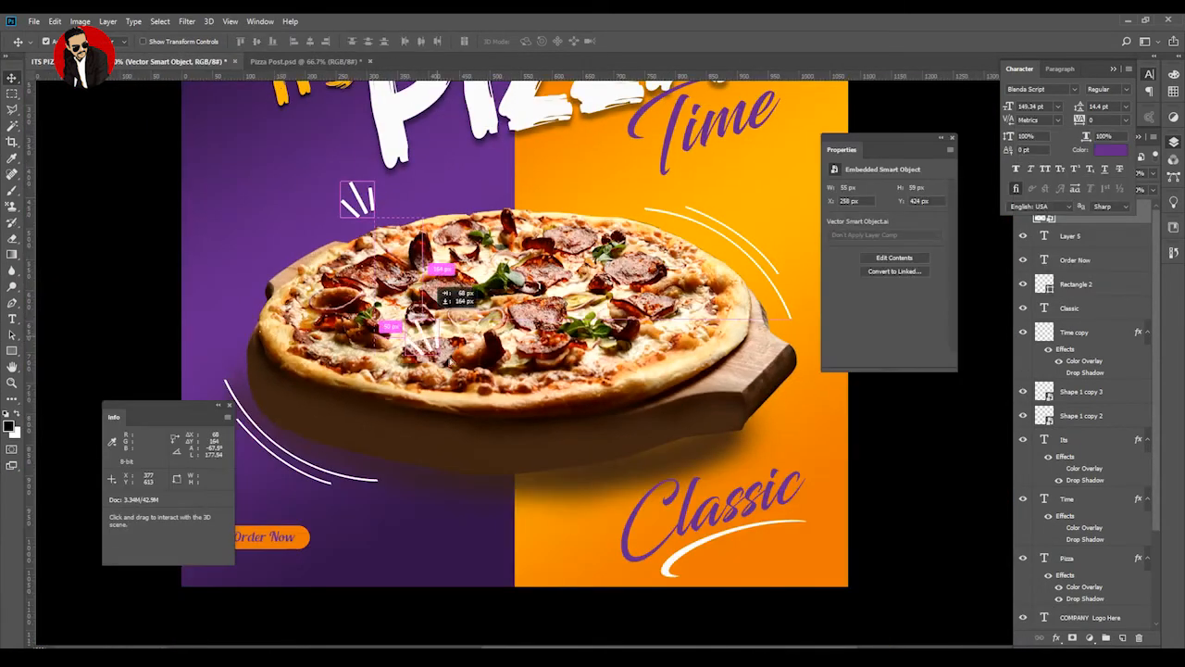
drag(398, 318, 532, 500)
key(ctrl+t)
drag(555, 556, 483, 590)
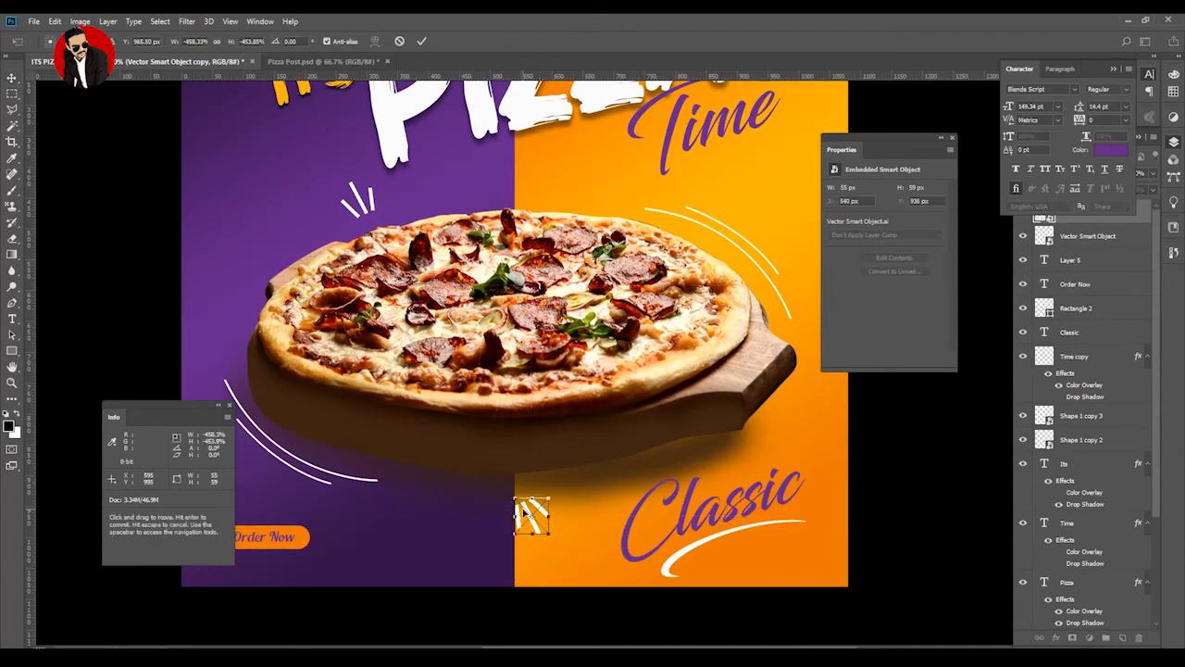
drag(539, 512, 571, 502)
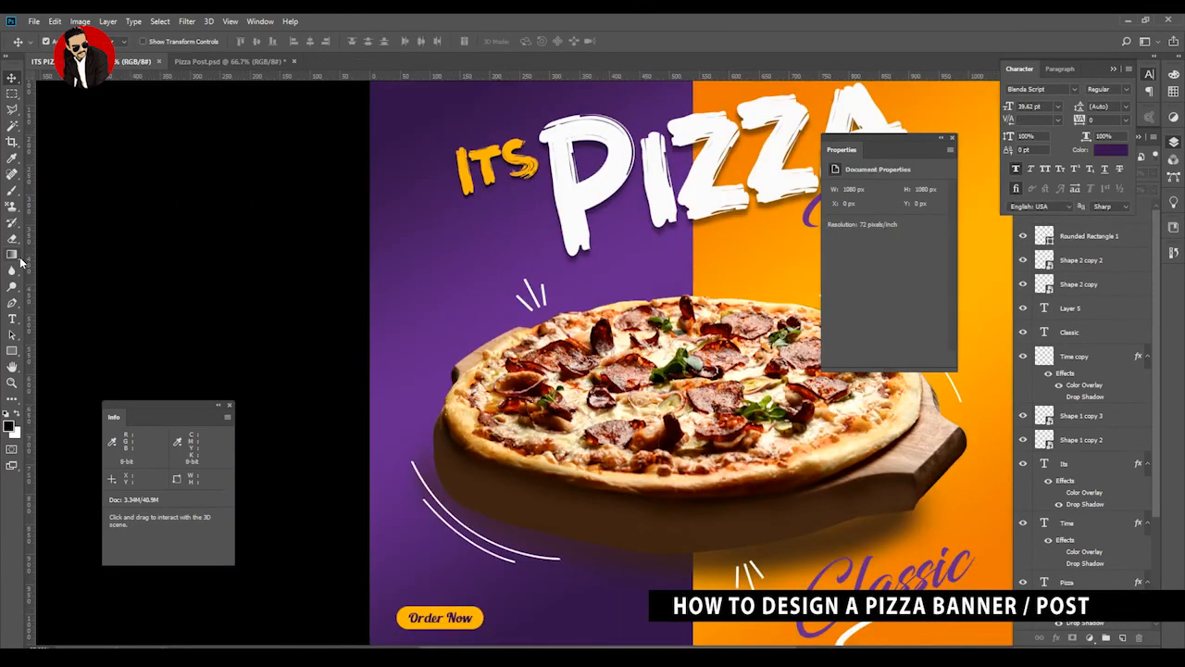
Draw a circle about 179 px wide on the purple area below ITS, with a white fill and no stroke.
right_click(11, 350)
click(65, 362)
mouse_move(392, 225)
mouse_down()
mouse_move(503, 289)
mouse_move(499, 331)
mouse_up()
click(159, 41)
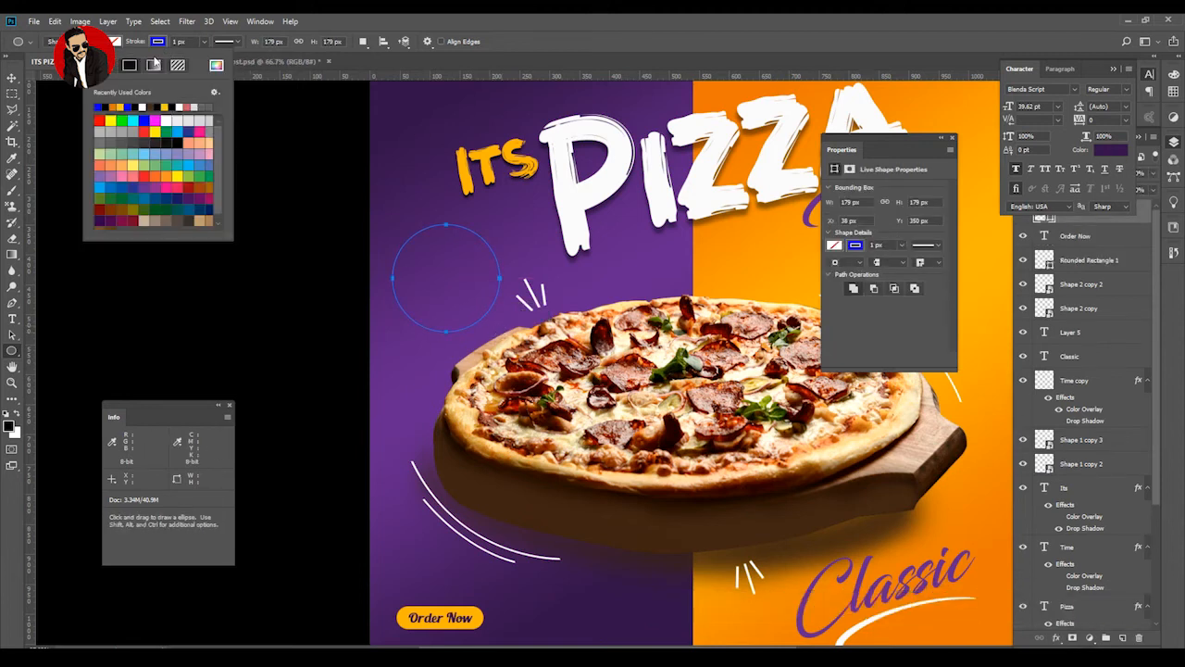
click(114, 41)
click(101, 104)
key(v)
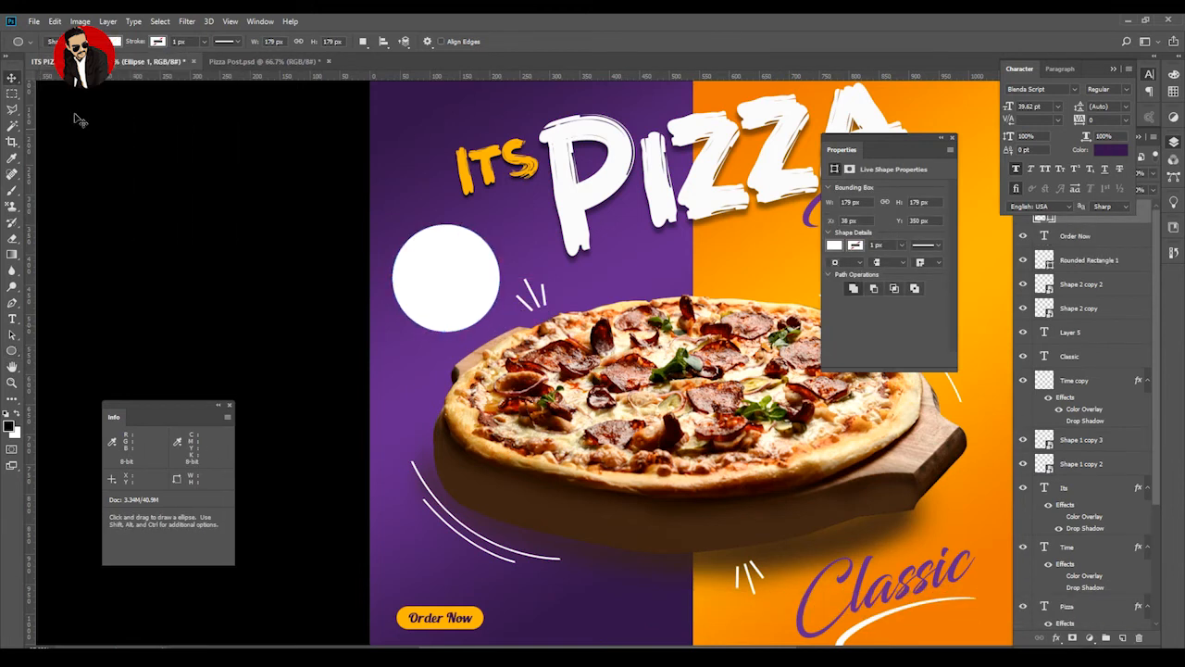
Move the white circle slightly left and down to about X 34 px, Y 363 px.
scroll(449, 276, down, 1)
drag(457, 286, 437, 280)
click(262, 276)
scroll(454, 229, up, 4)
drag(500, 352, 507, 351)
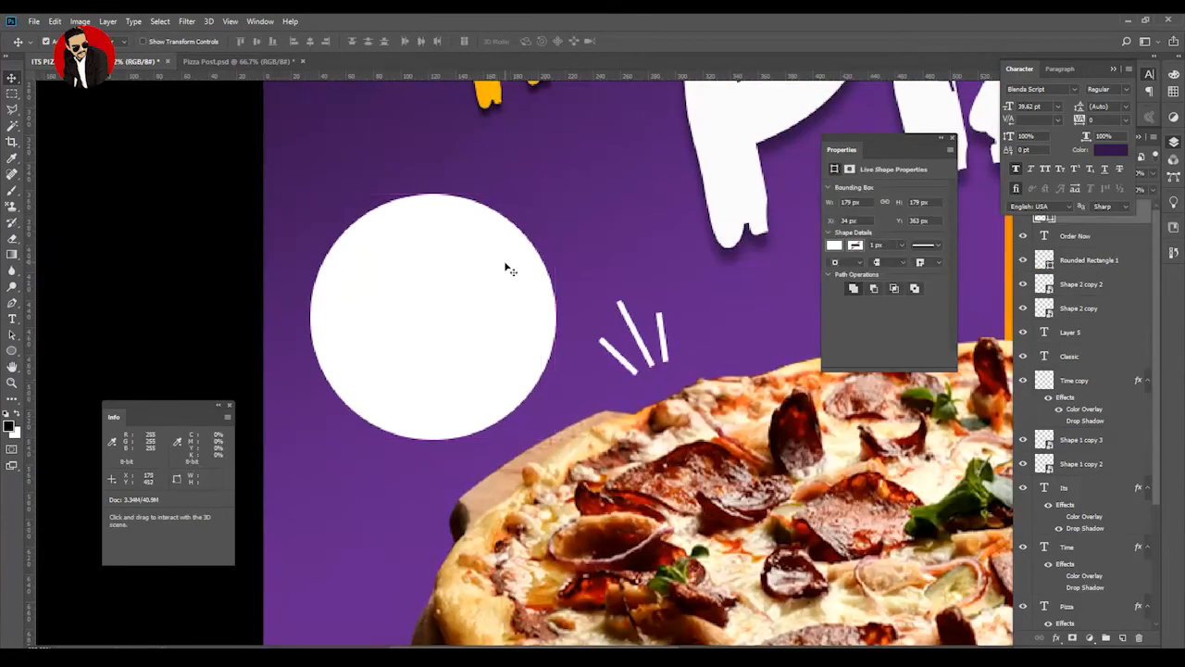
Duplicate the white circle up and to the right, then give the copy no fill and a white stroke.
drag(516, 273, 631, 222)
key(u)
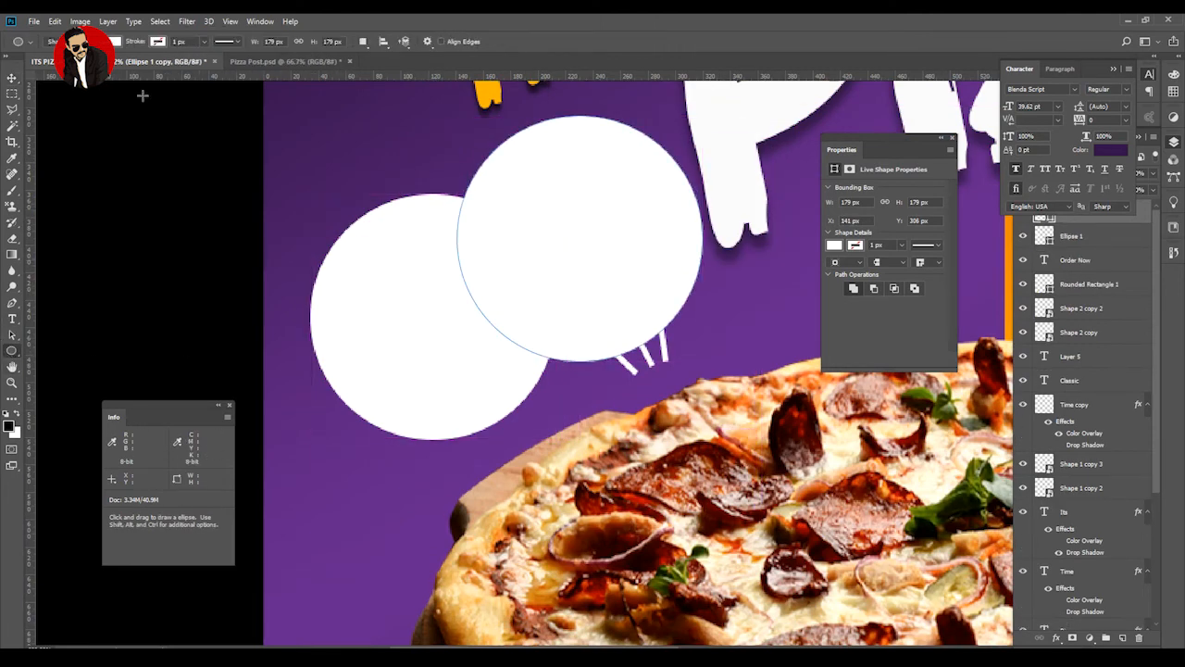
click(113, 42)
click(104, 65)
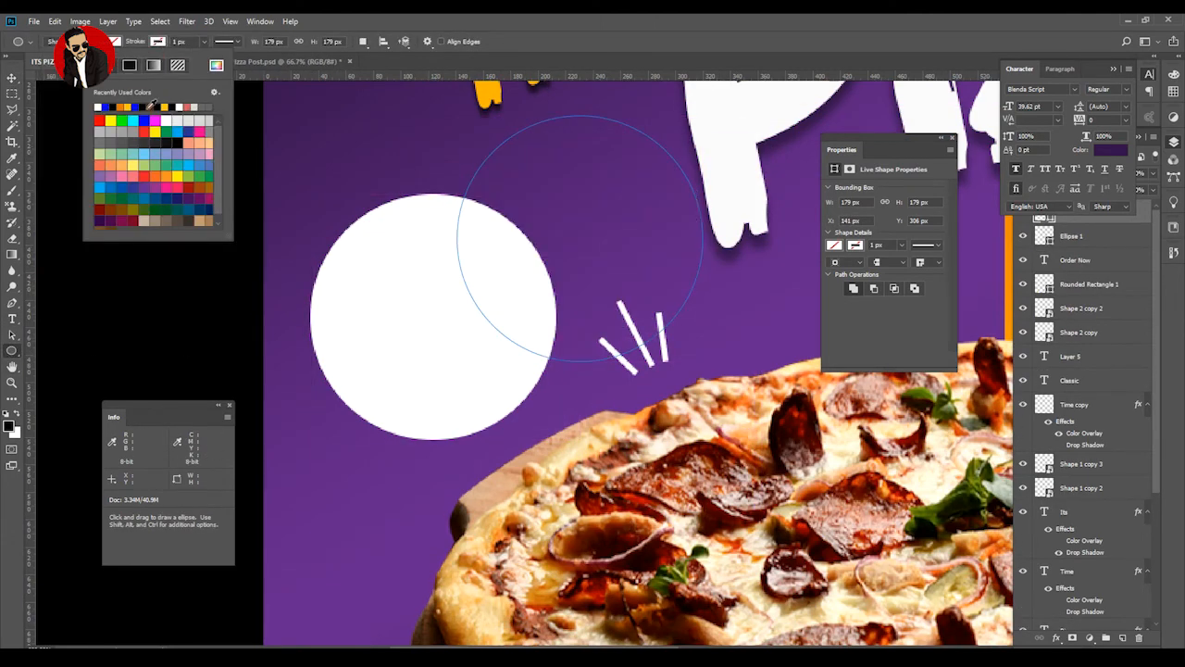
click(216, 65)
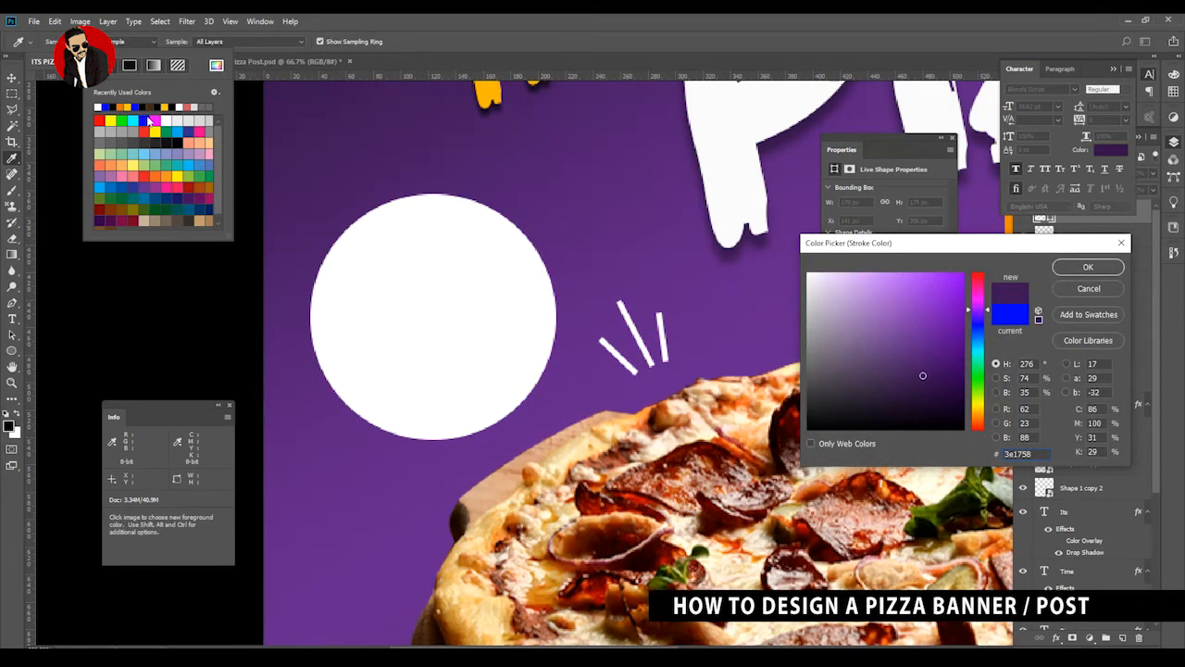
click(99, 110)
key(Return)
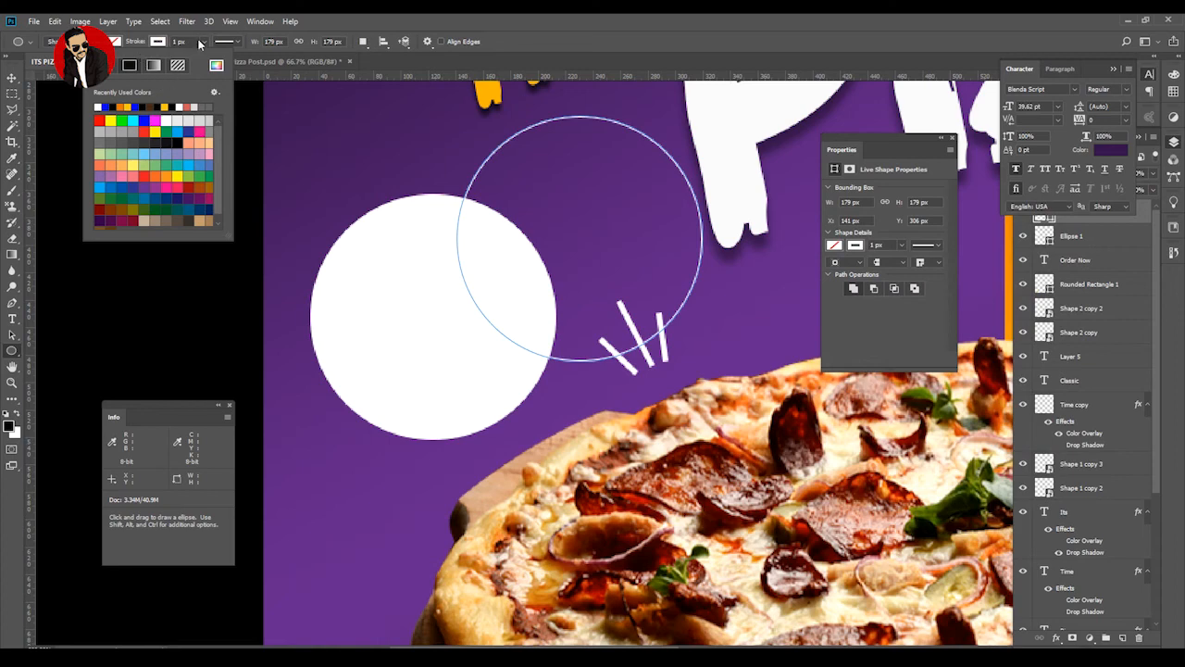
Set the circle outline's stroke width to 1.22 px and its line style to dashed.
click(202, 42)
drag(205, 60, 192, 60)
click(226, 41)
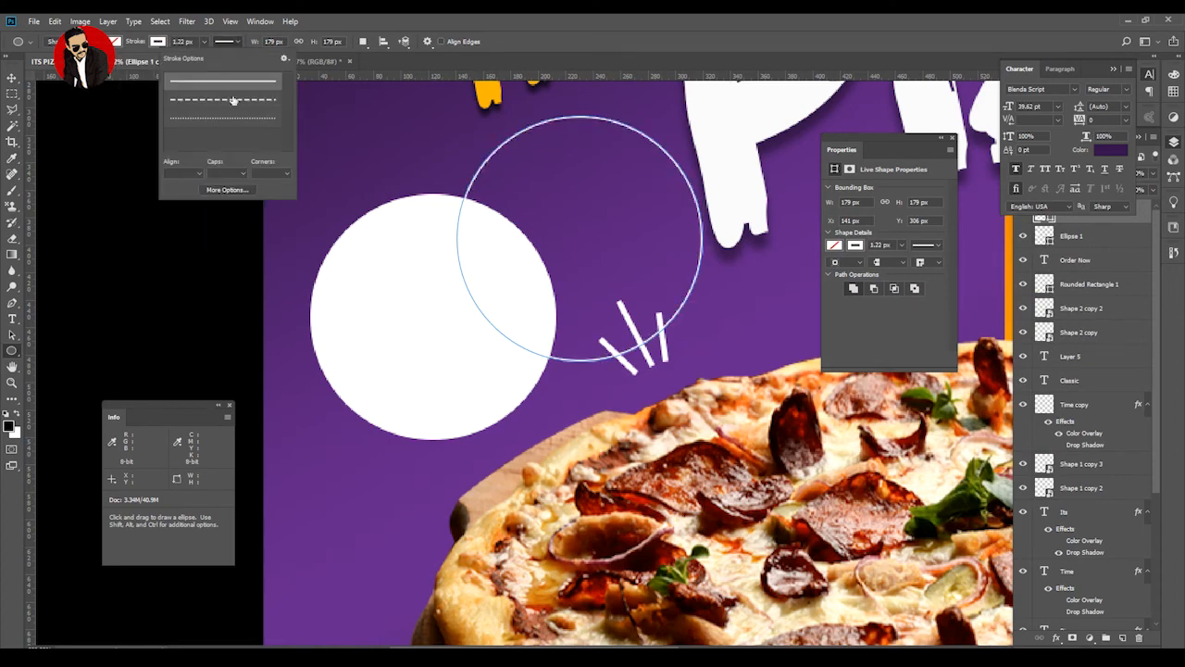
click(233, 100)
click(84, 143)
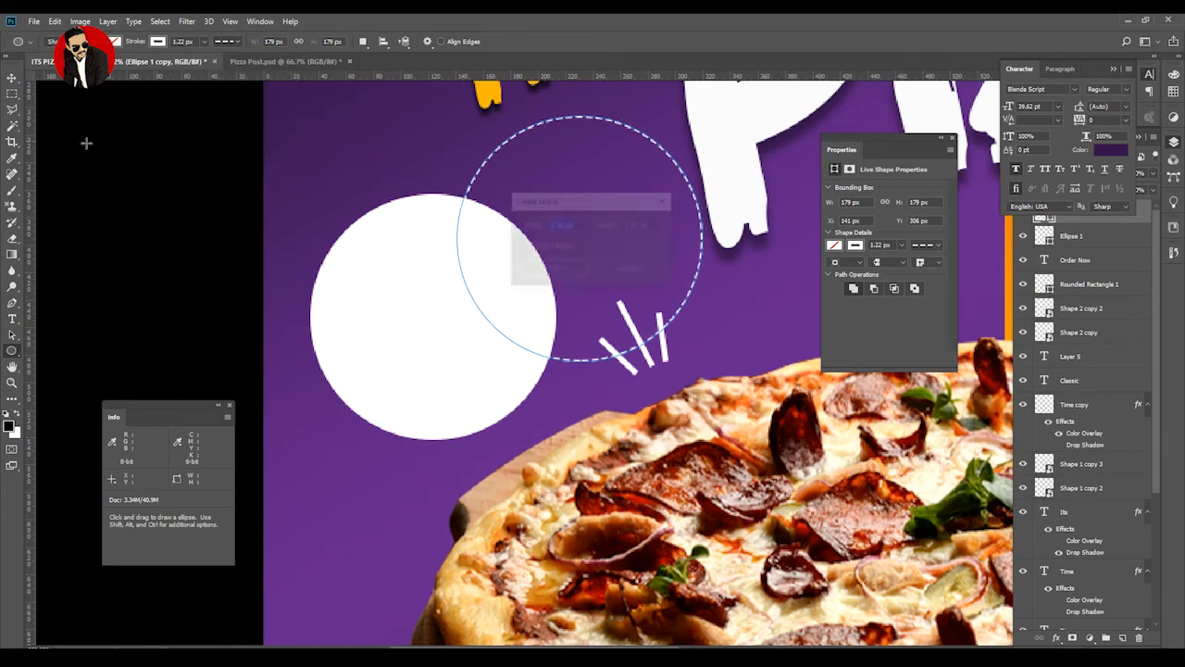
key(Escape)
Move the dashed circle over the white circle and change its stroke colour to blue.
click(12, 80)
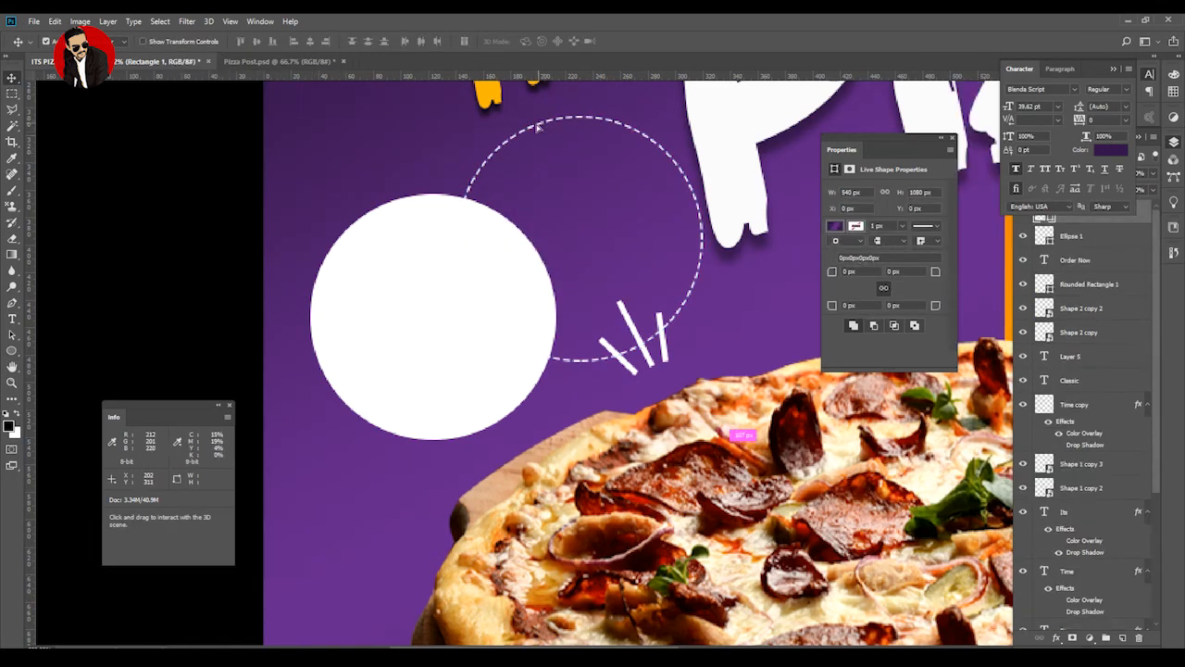
drag(540, 140, 397, 192)
click(855, 244)
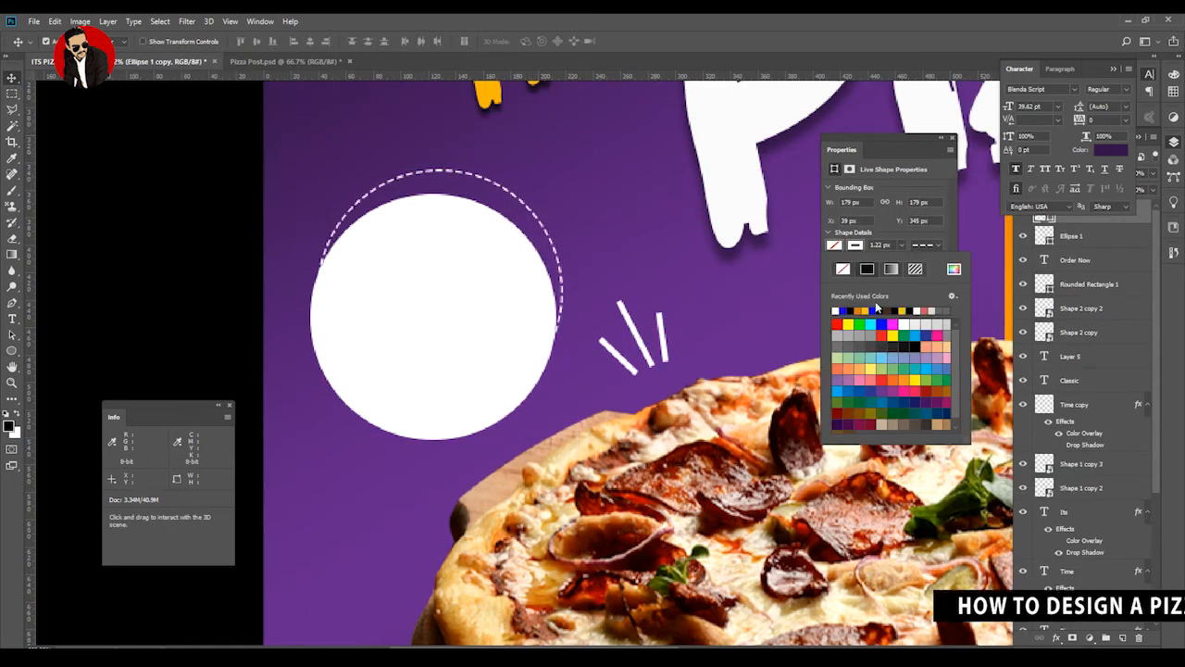
click(871, 312)
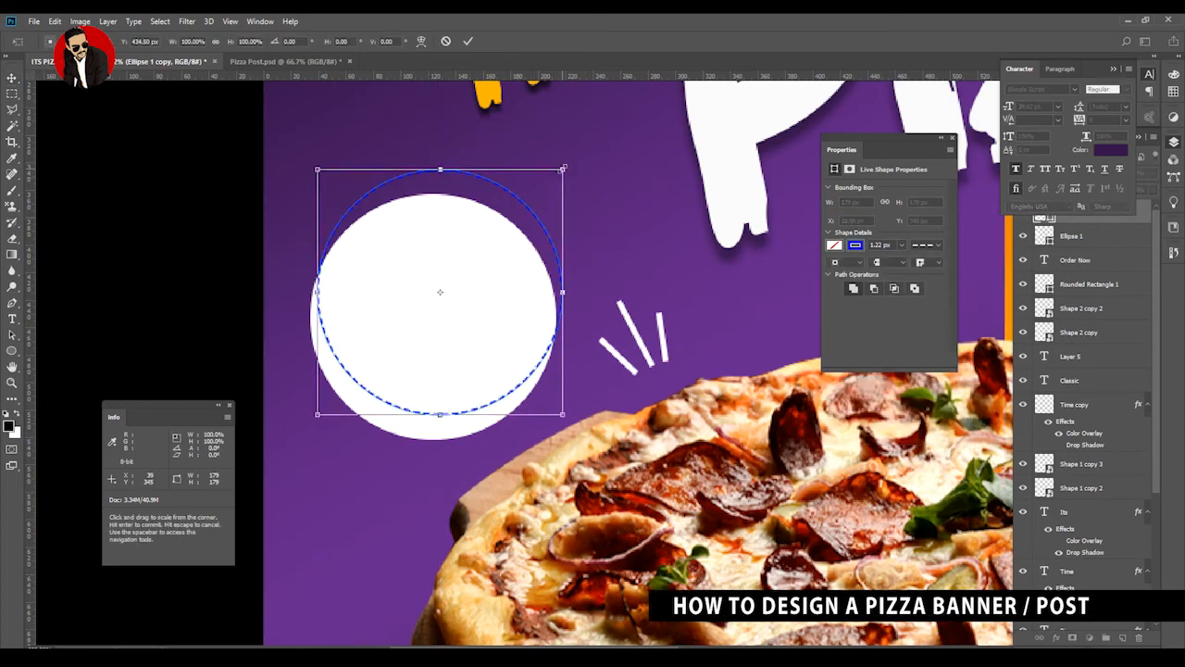
Scale the dashed circle down to 159 × 159 px and centre it on the white circle.
drag(561, 170, 534, 196)
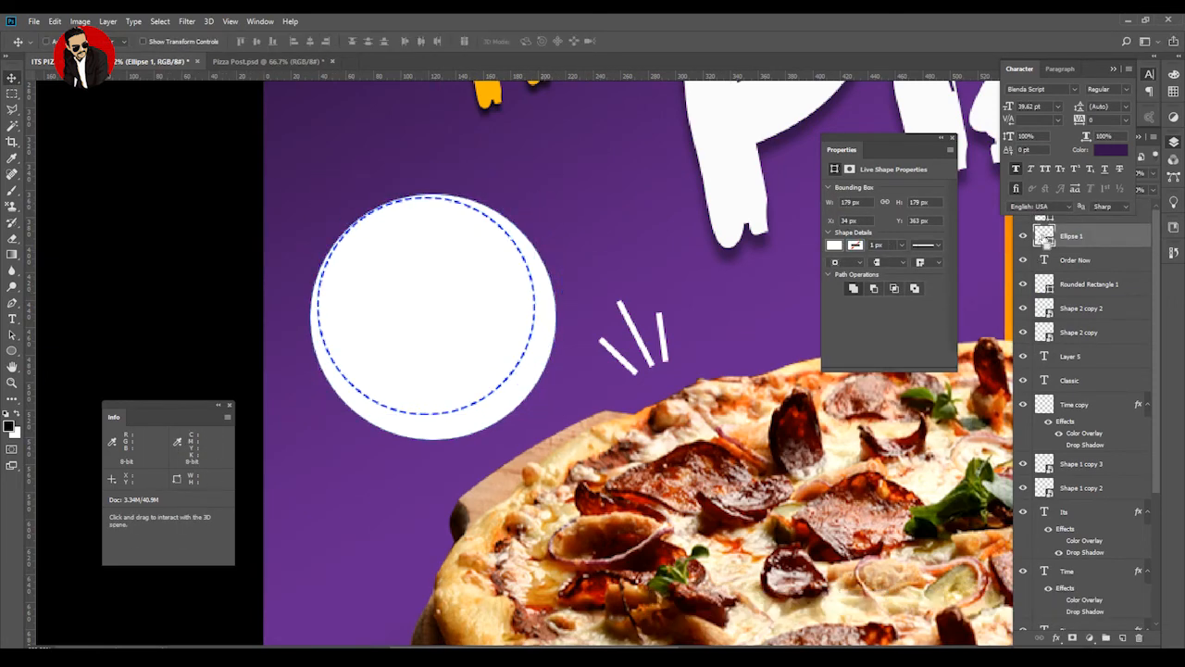
click(553, 202)
click(311, 42)
key(ctrl+d)
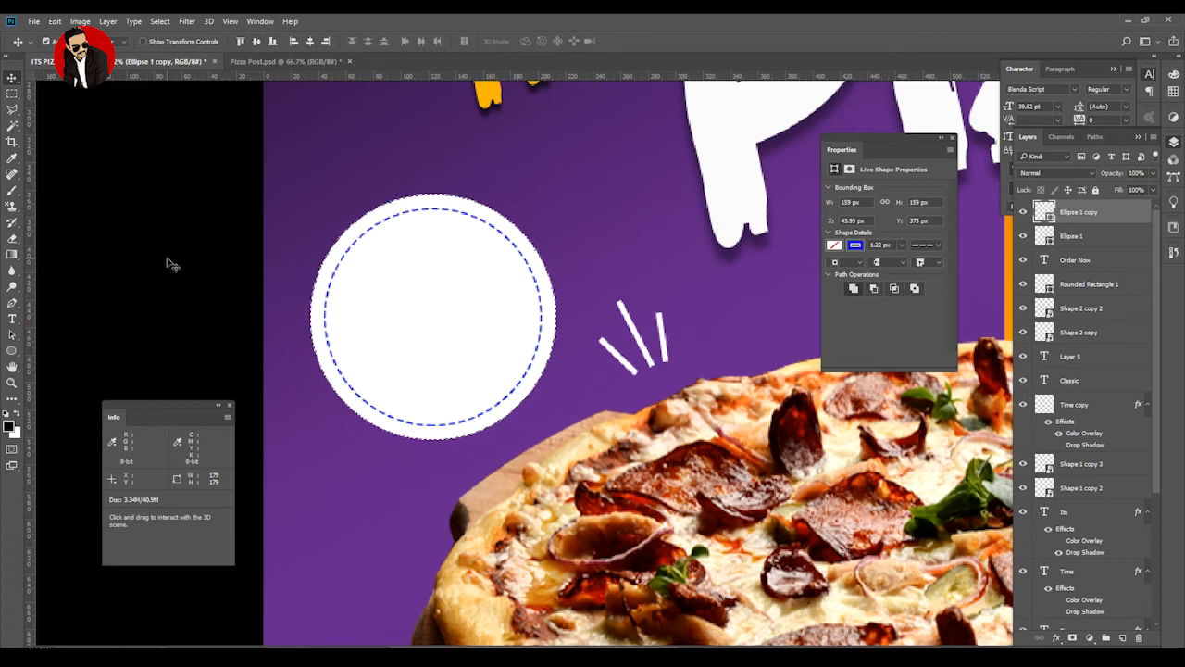
Draw a curved speech-bubble tail about 45 × 43 px at the white circle's lower-right edge with the Pen tool, filled white on a new layer.
click(174, 260)
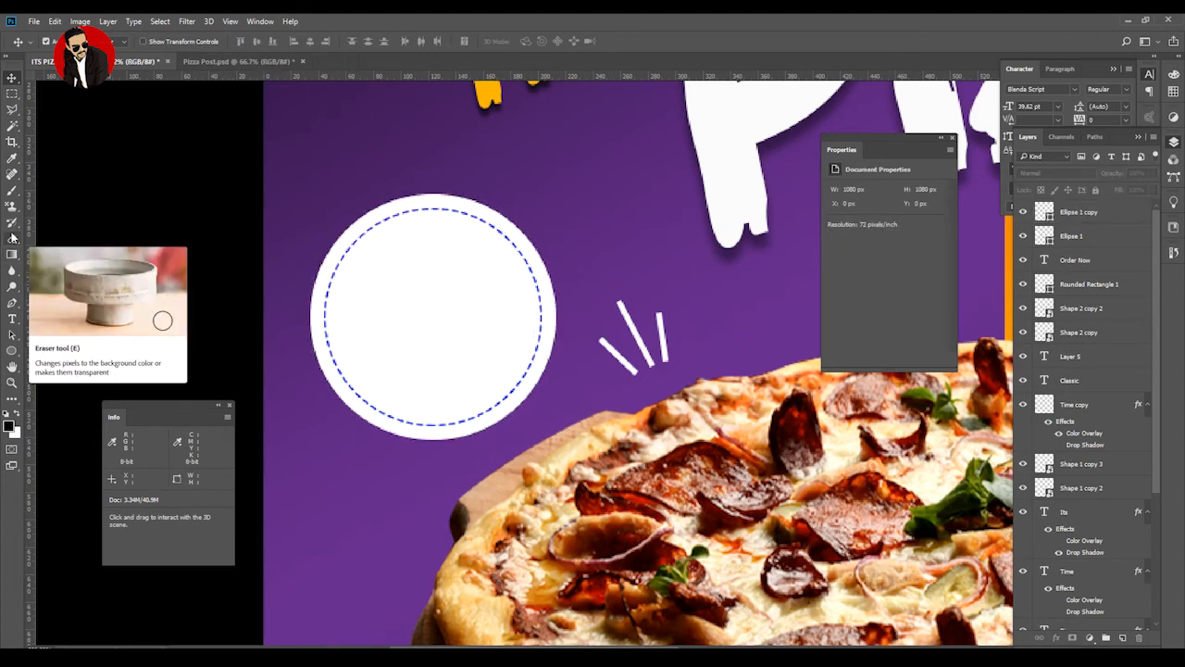
key(p)
click(462, 424)
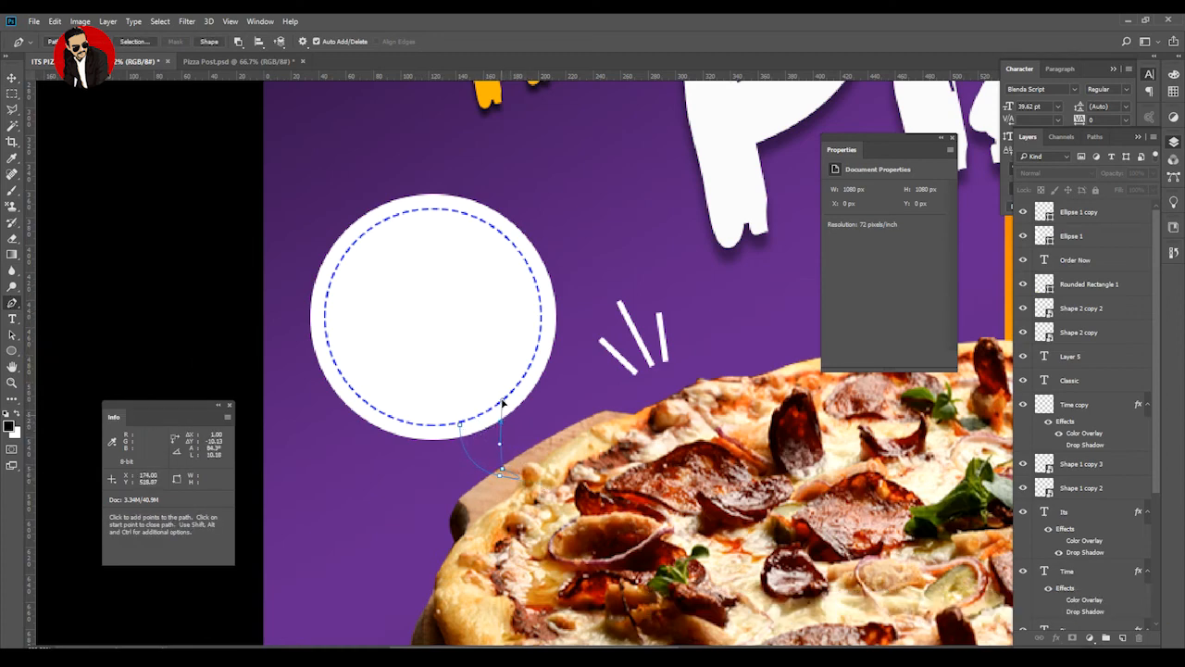
click(462, 424)
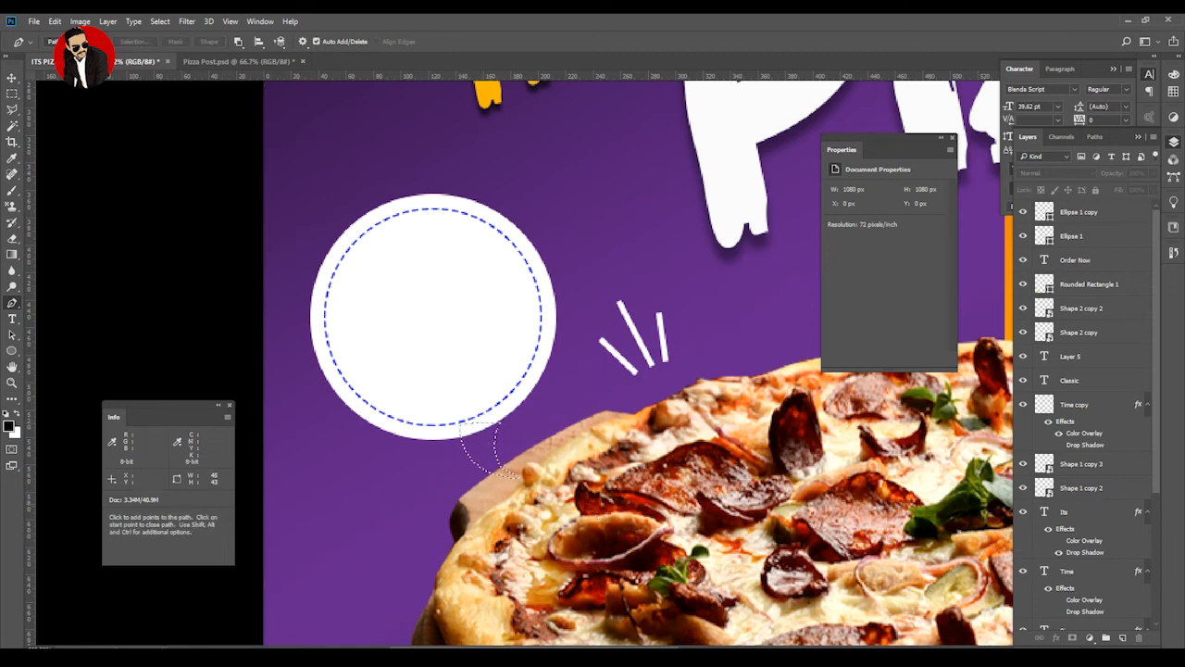
key(ctrl+shift+alt+n)
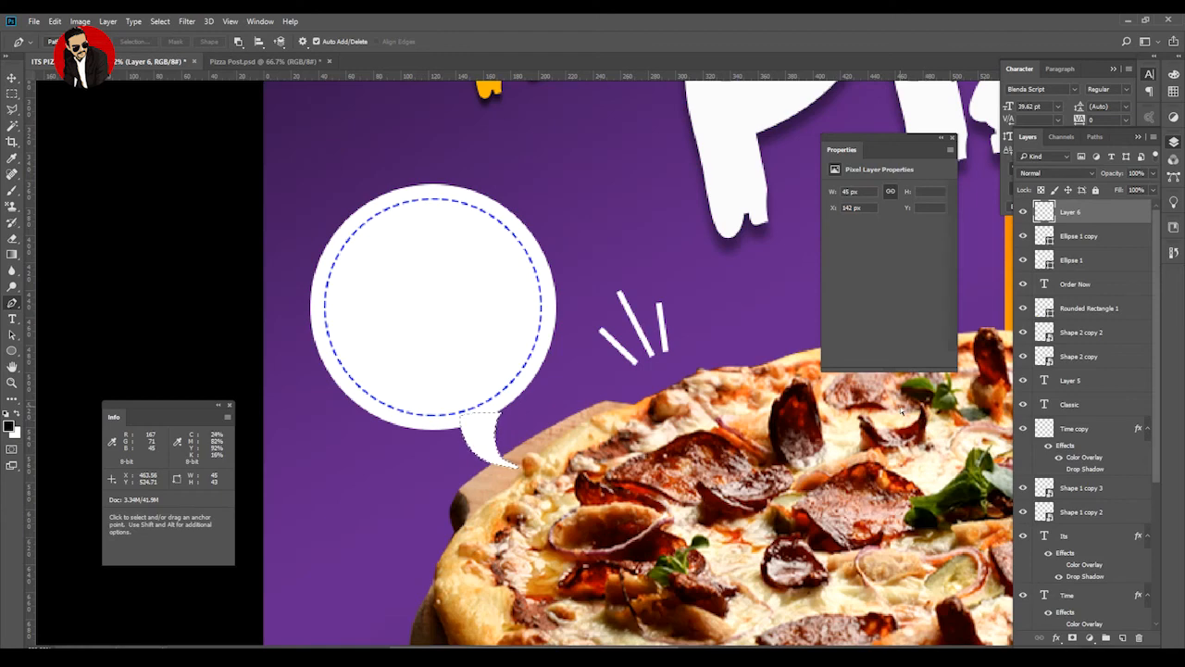
key(v)
mouse_move(514, 380)
mouse_down()
mouse_move(514, 398)
mouse_move(514, 384)
mouse_up()
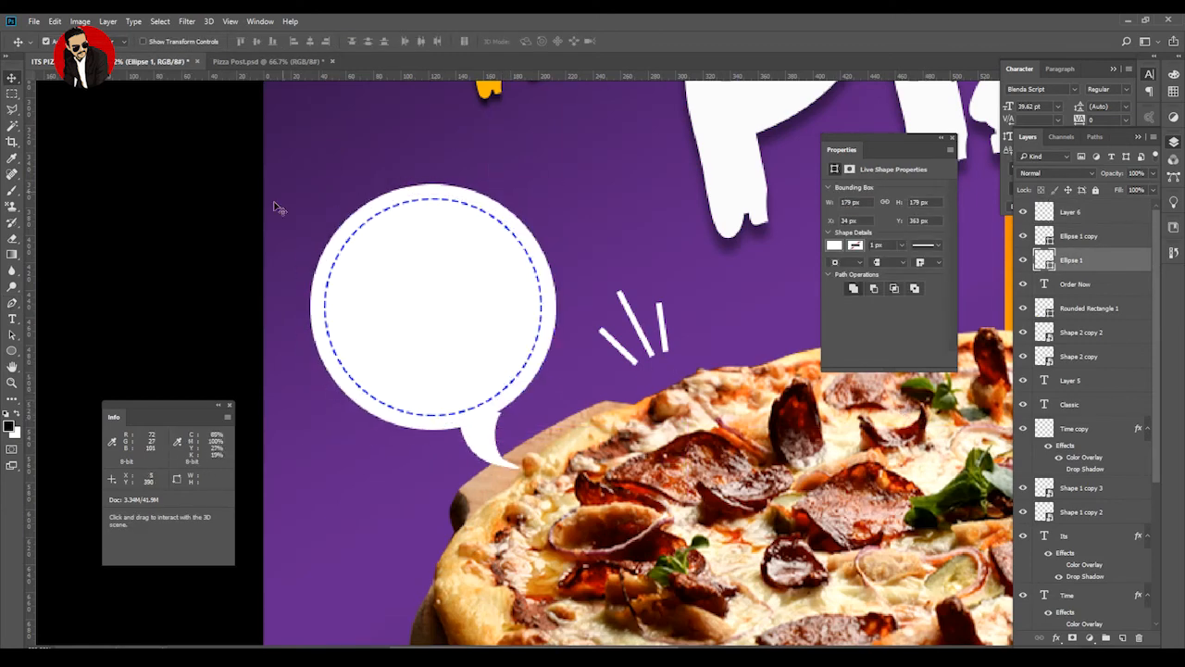
Select the white circle, dashed circle and tail together and move them about 10 px to the right.
scroll(274, 208, up, 2)
mouse_move(721, 425)
mouse_down()
mouse_move(711, 426)
mouse_move(736, 417)
mouse_up()
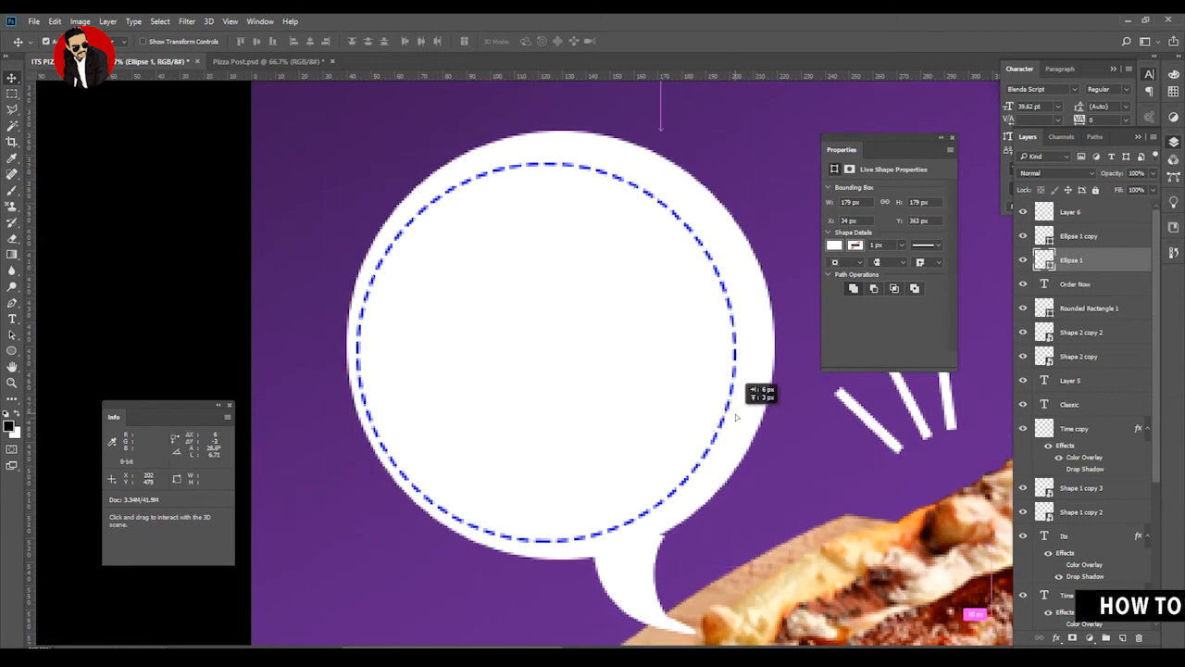
click(1092, 237)
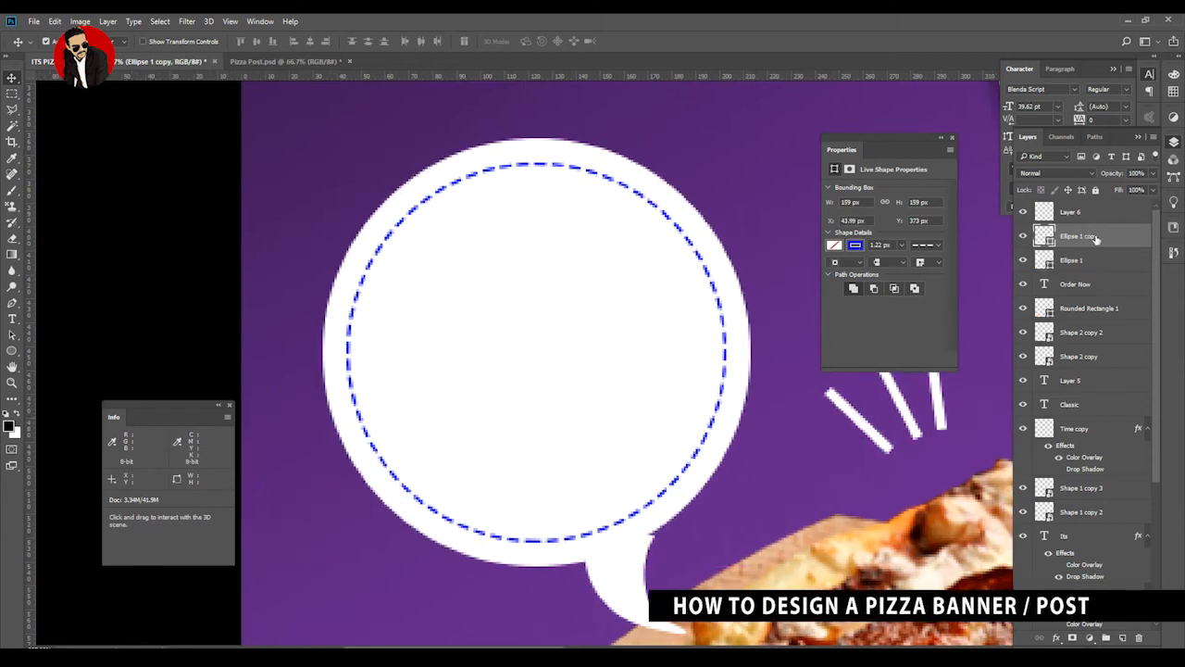
key(ctrl+t)
key(Return)
shift+click(1092, 261)
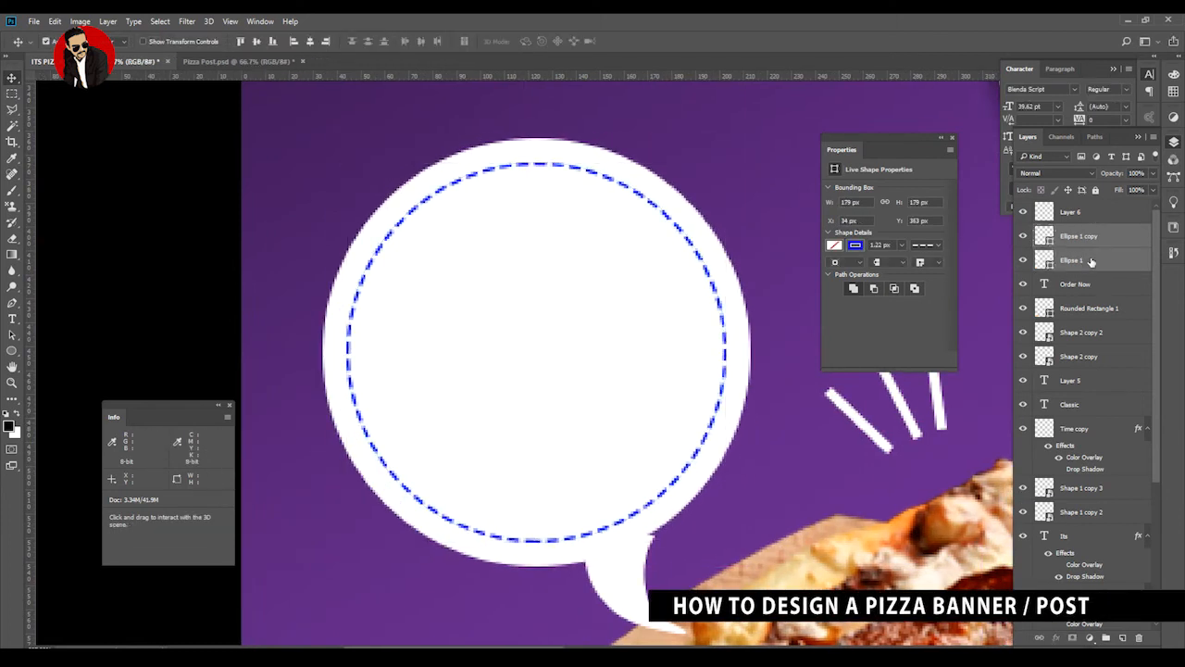
shift+click(1080, 220)
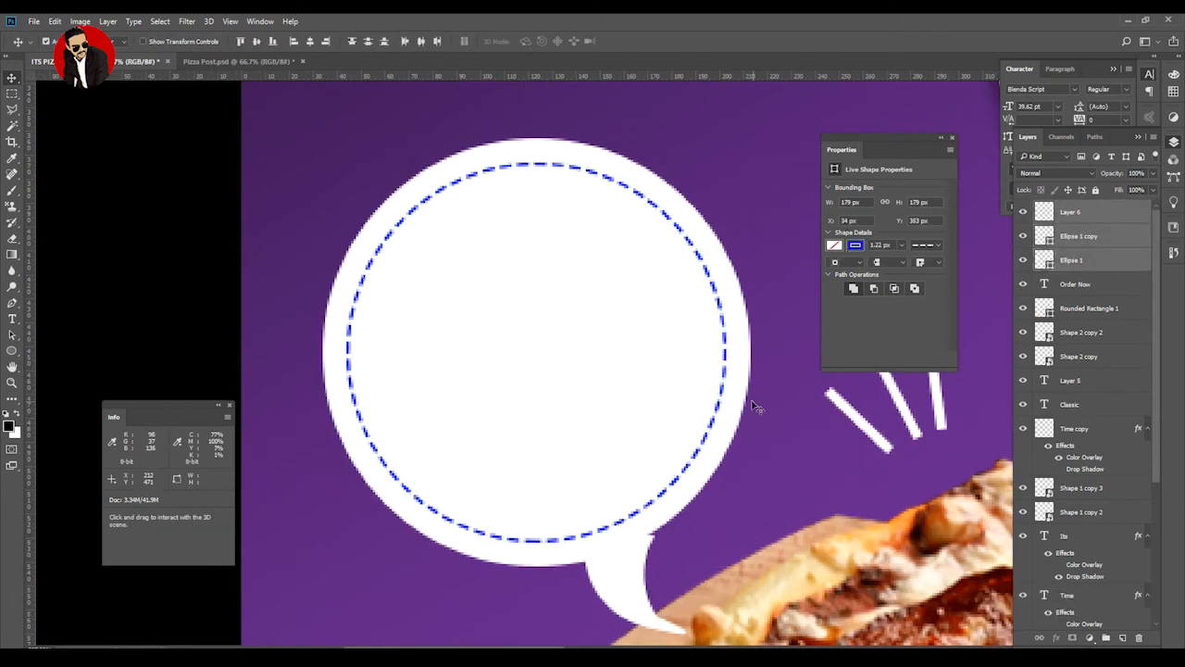
drag(735, 415, 756, 435)
scroll(772, 370, down, 1)
click(772, 370)
Enlarge the bubble tail to about 67 px wide and place its layer behind both circles and the pizza.
click(638, 537)
key(ctrl+t)
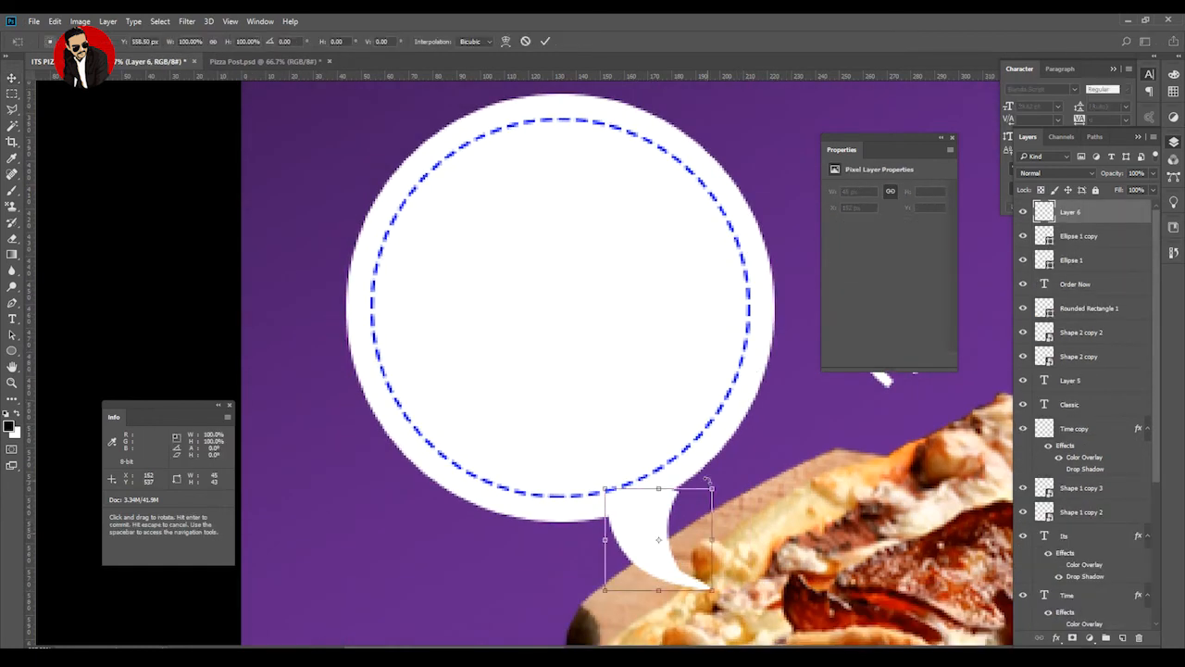
drag(712, 488, 733, 466)
drag(604, 469, 567, 480)
key(Return)
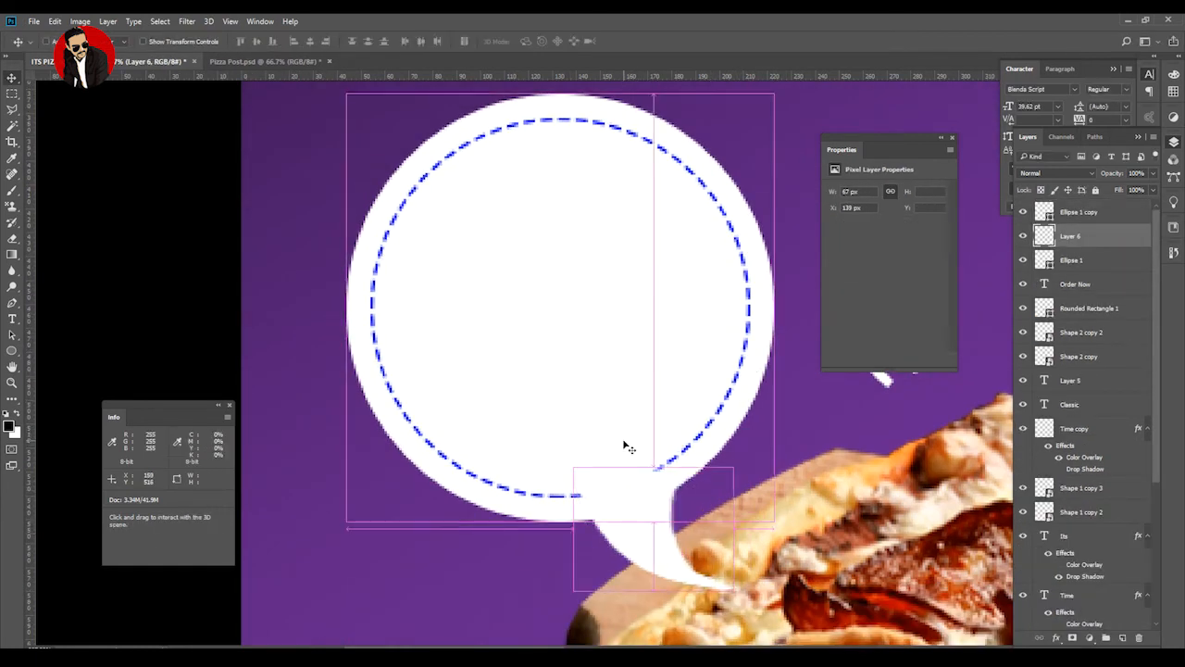
click(714, 548)
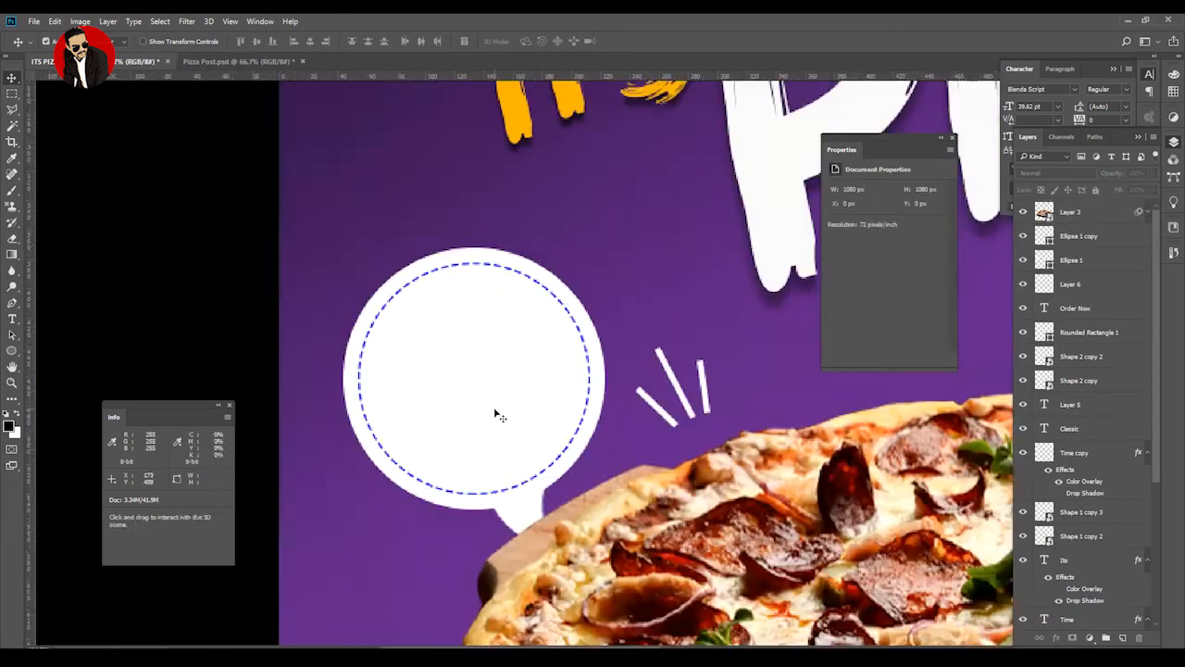
Duplicate the Order Now text into the speech bubble and replace the copy's text with 650.
scroll(497, 416, down, 5)
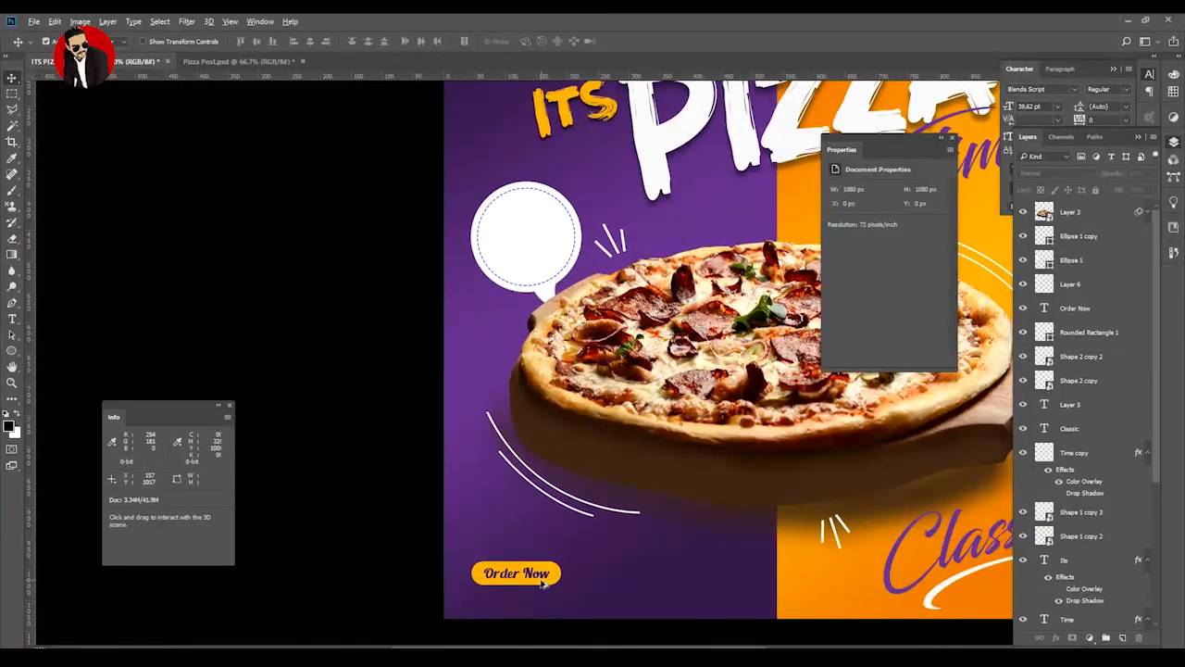
drag(545, 581, 547, 254)
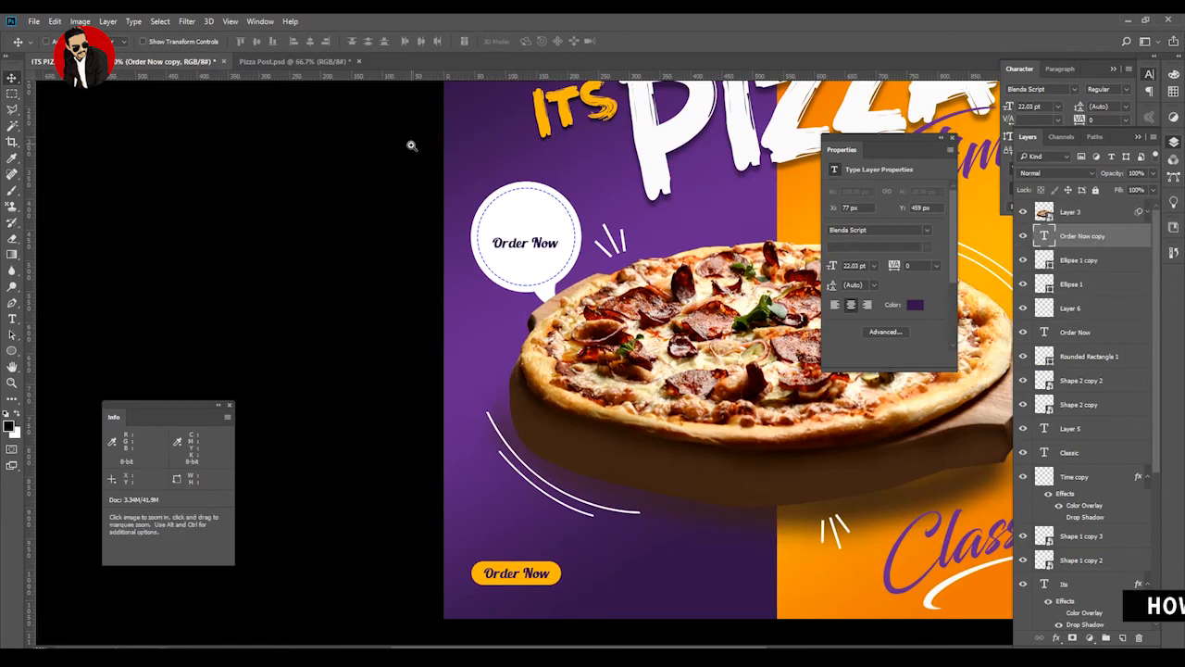
scroll(410, 145, up, 3)
click(12, 319)
click(540, 363)
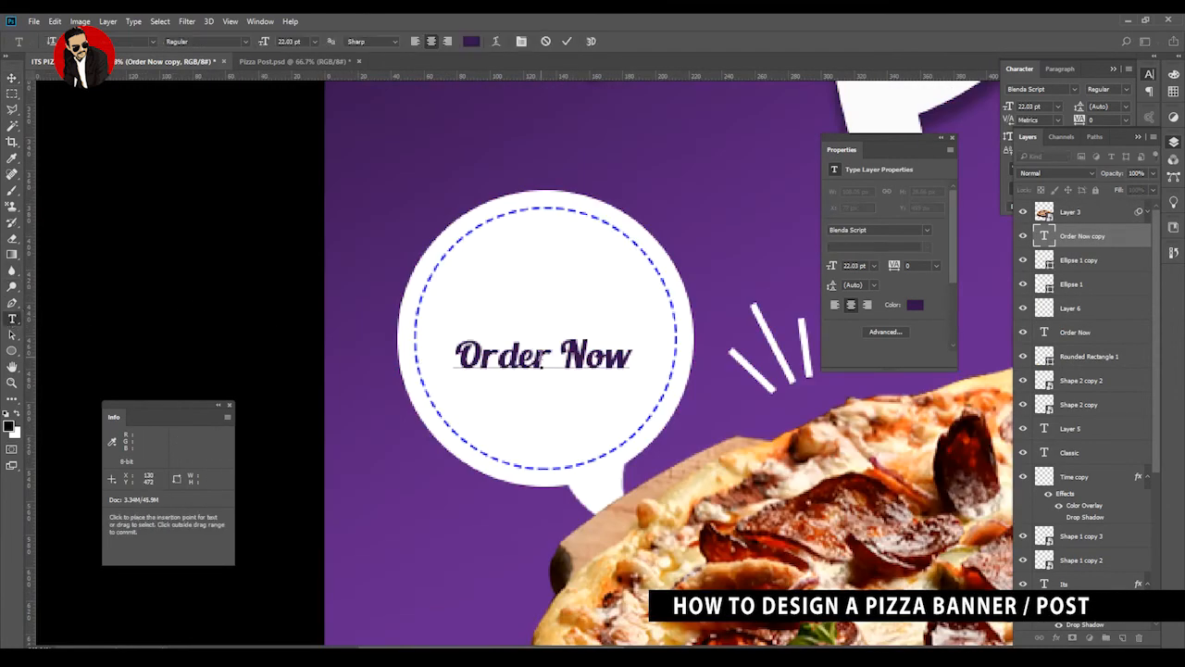
key(ctrl+a)
text(650)
key(ctrl+Return)
key(v)
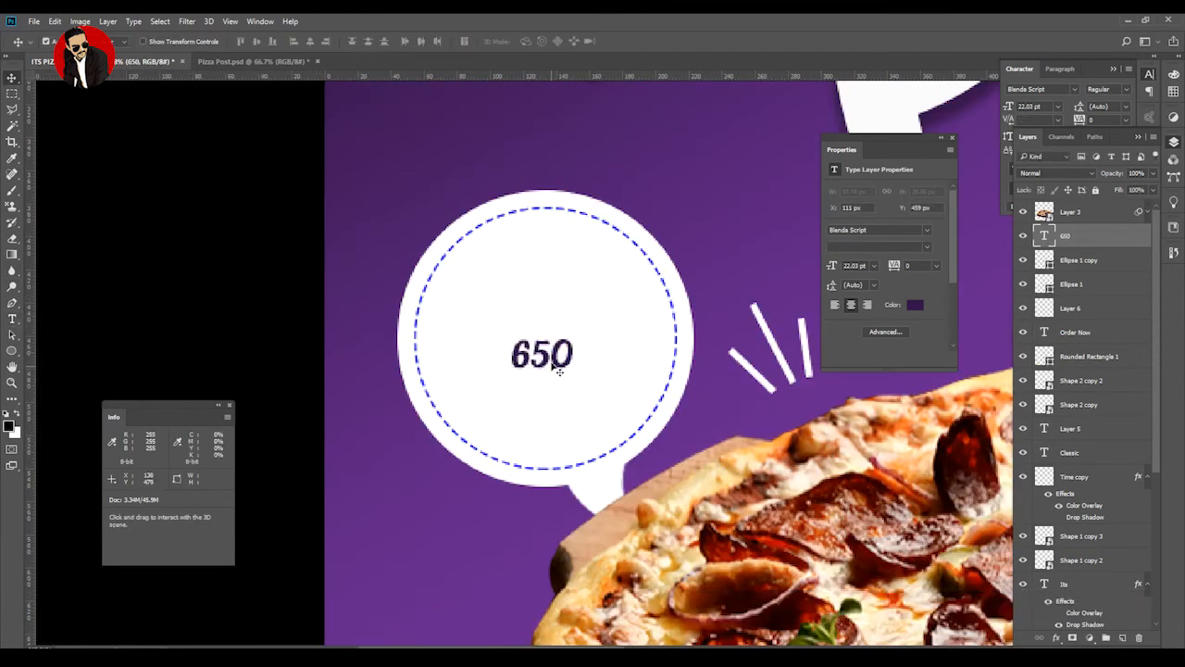
Enlarge the 650 text to nearly span the dashed circle and tilt it counterclockwise by about 6.6°.
key(ctrl+t)
drag(573, 341, 690, 238)
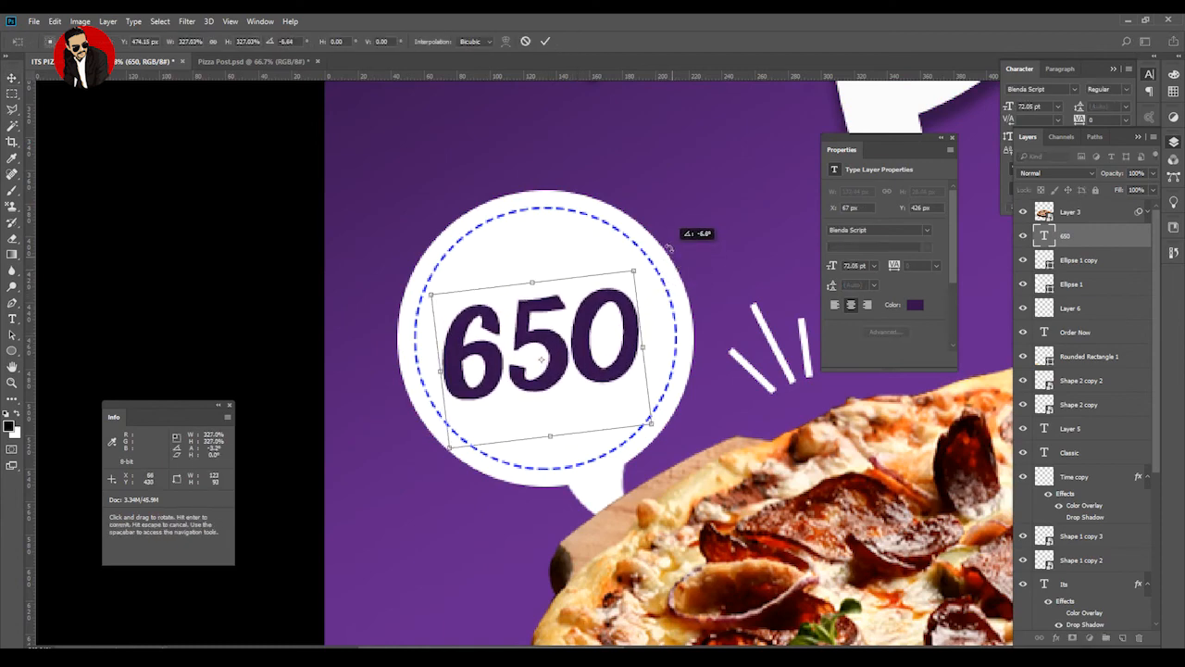
alt+shift+drag(652, 423, 664, 428)
Duplicate the 650 text upward, scale the copy to about 40.8%, and place it just above the large number inside the bubble.
drag(631, 366, 601, 263)
key(Return)
key(ctrl+t)
alt+shift+drag(654, 141, 582, 201)
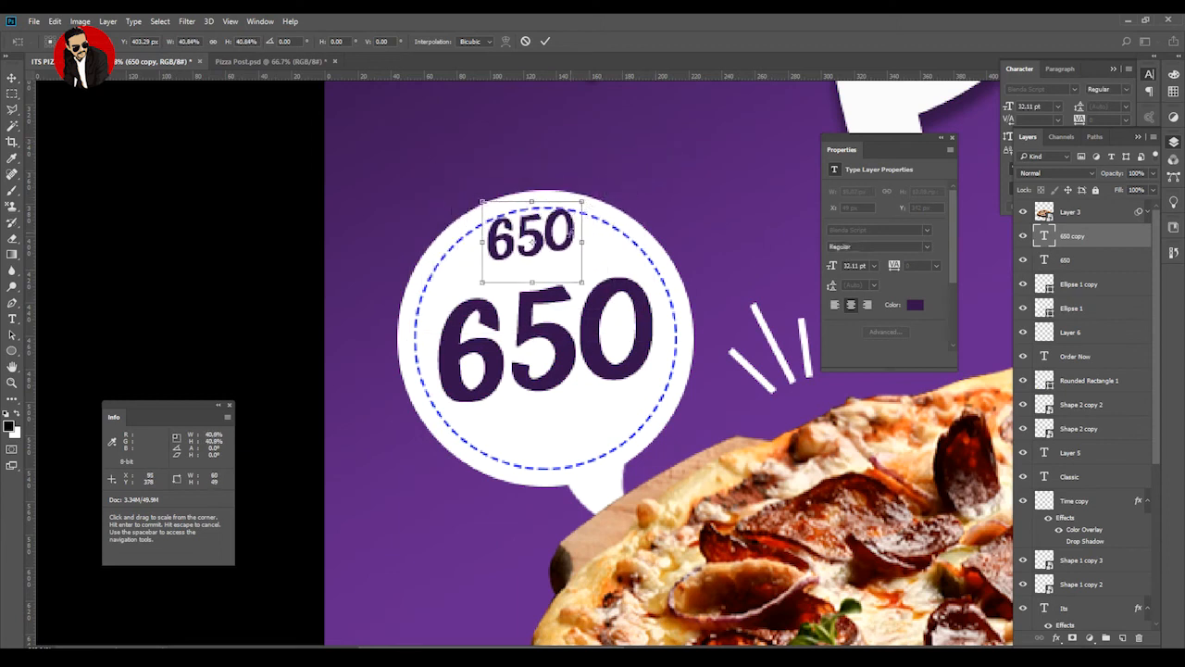
drag(551, 246, 546, 266)
key(Return)
Replace the small upper copy's text with "Rs.".
key(t)
double_click(526, 257)
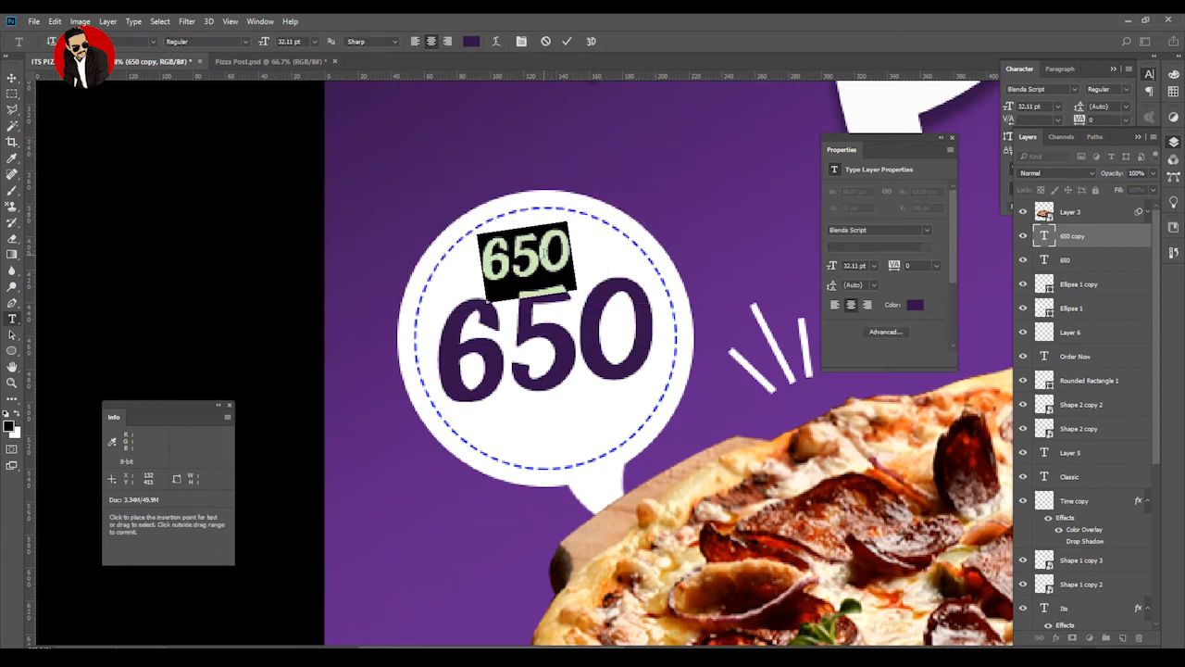
text(rs)
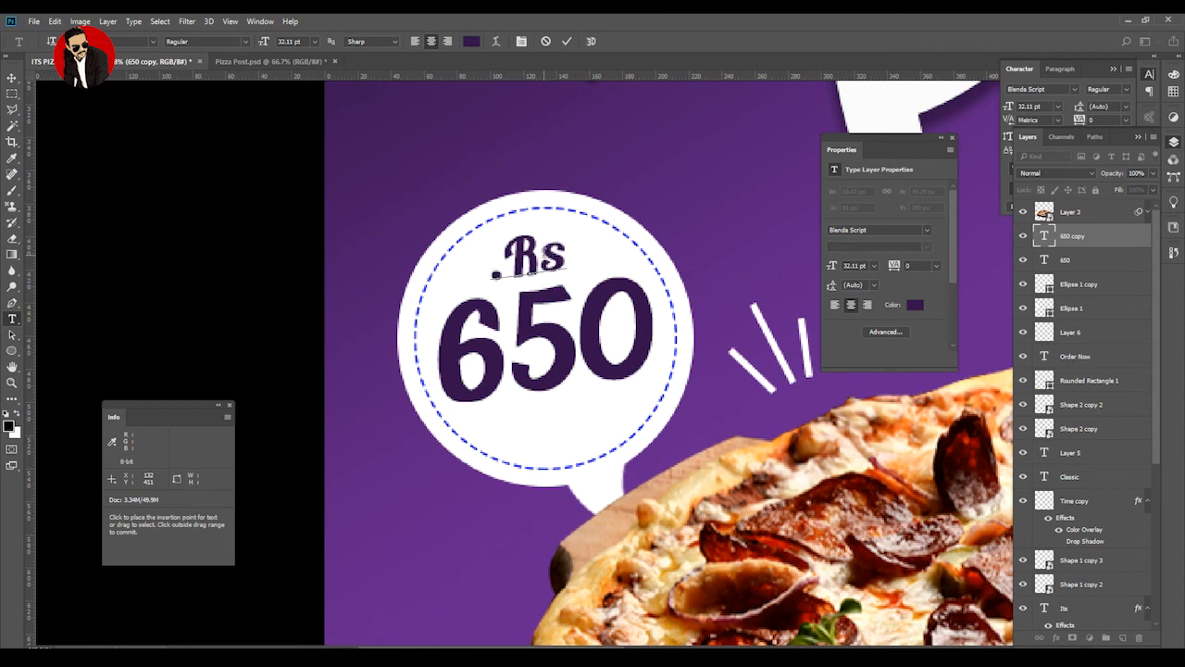
key(ctrl+a)
text(Rs)
key(Delete)
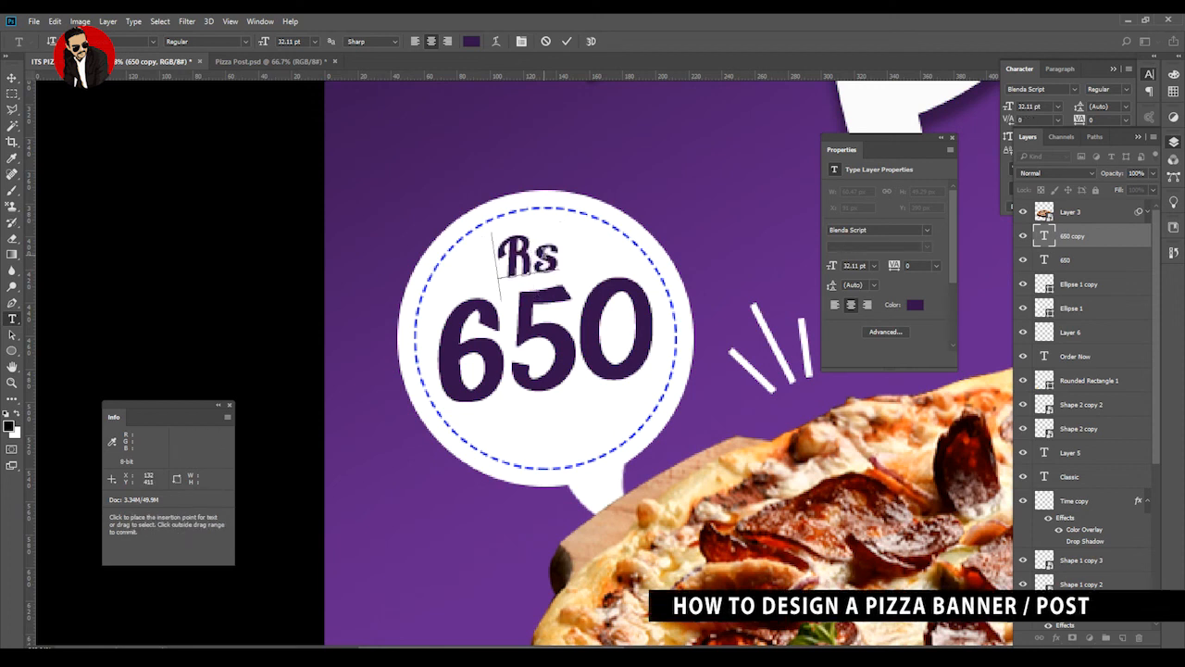
click(12, 78)
Duplicate the Rs. text below the 650 and change the copy's text to "Only".
drag(541, 264, 569, 432)
key(t)
click(553, 422)
key(ctrl+a)
text(Only)
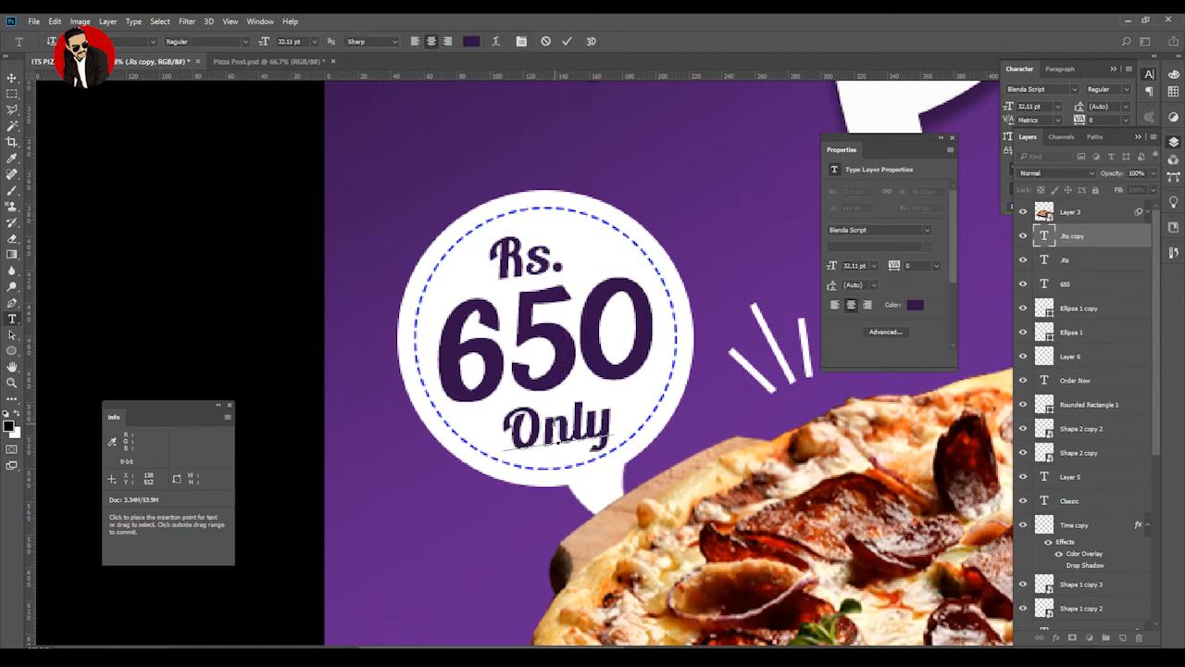
click(13, 77)
key(ctrl+0)
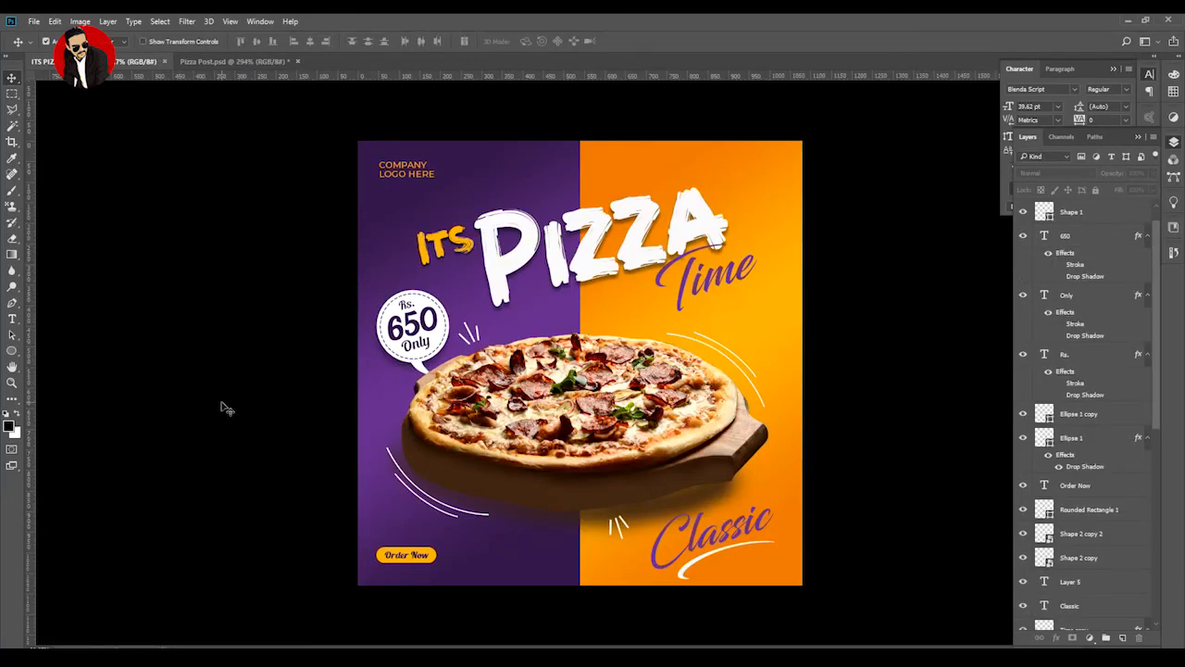
key(ctrl+plus)
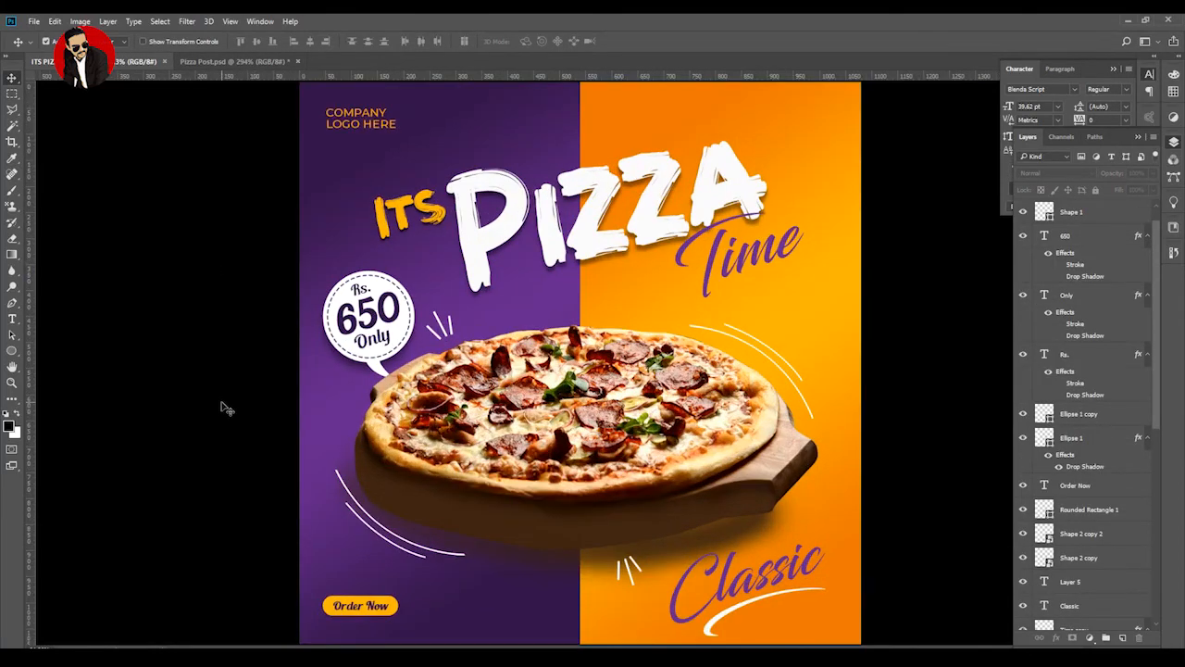
key(ctrl+0)
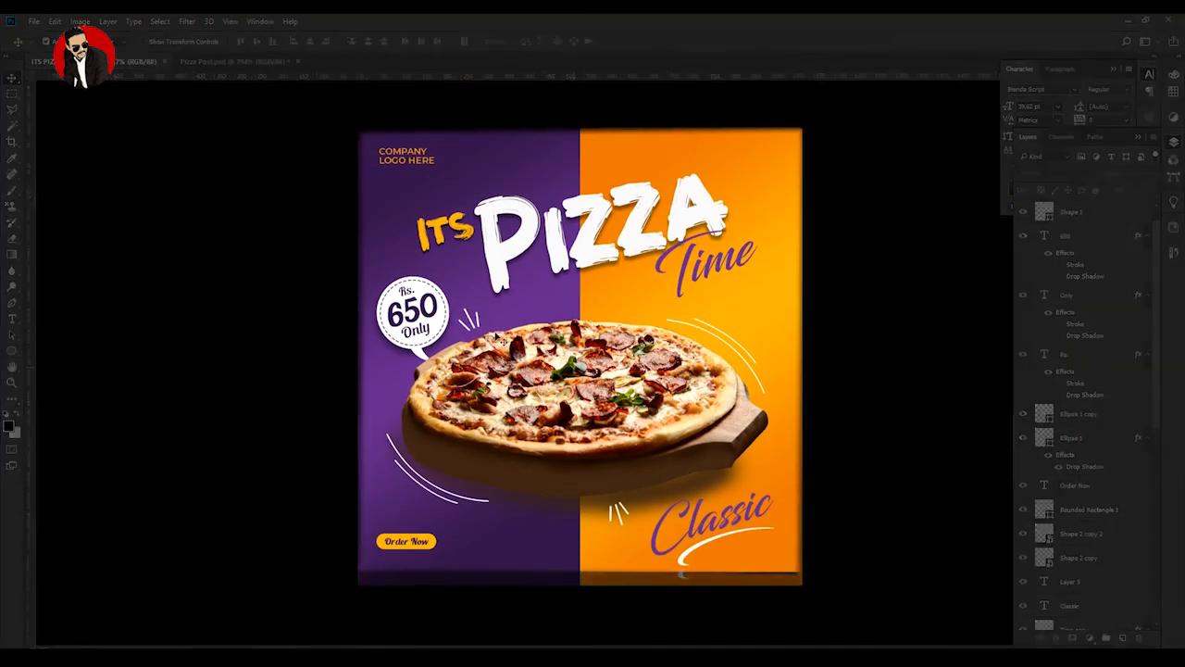